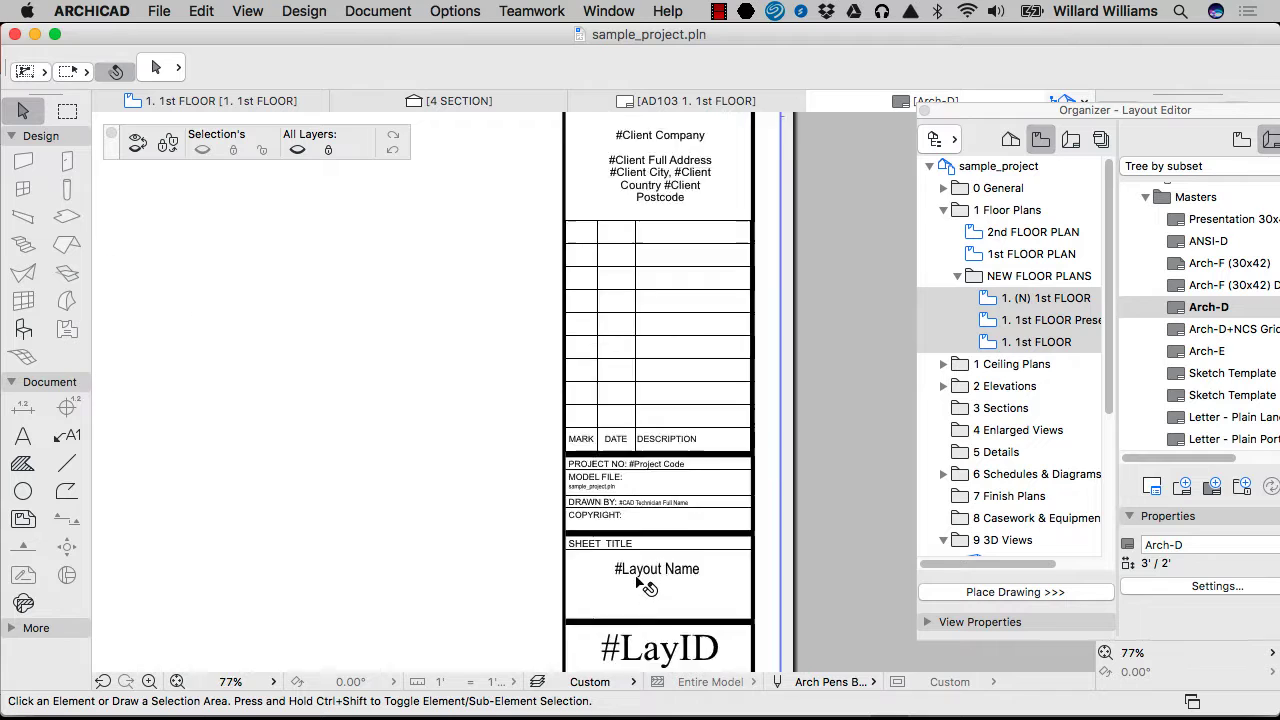
# Step: Examine the Arch-D master layout's title block, from the contact and project fields to the sheet title, and its margin outline
pyautogui.scroll(-3, 668, 325)
pyautogui.scroll(10, 668, 472)
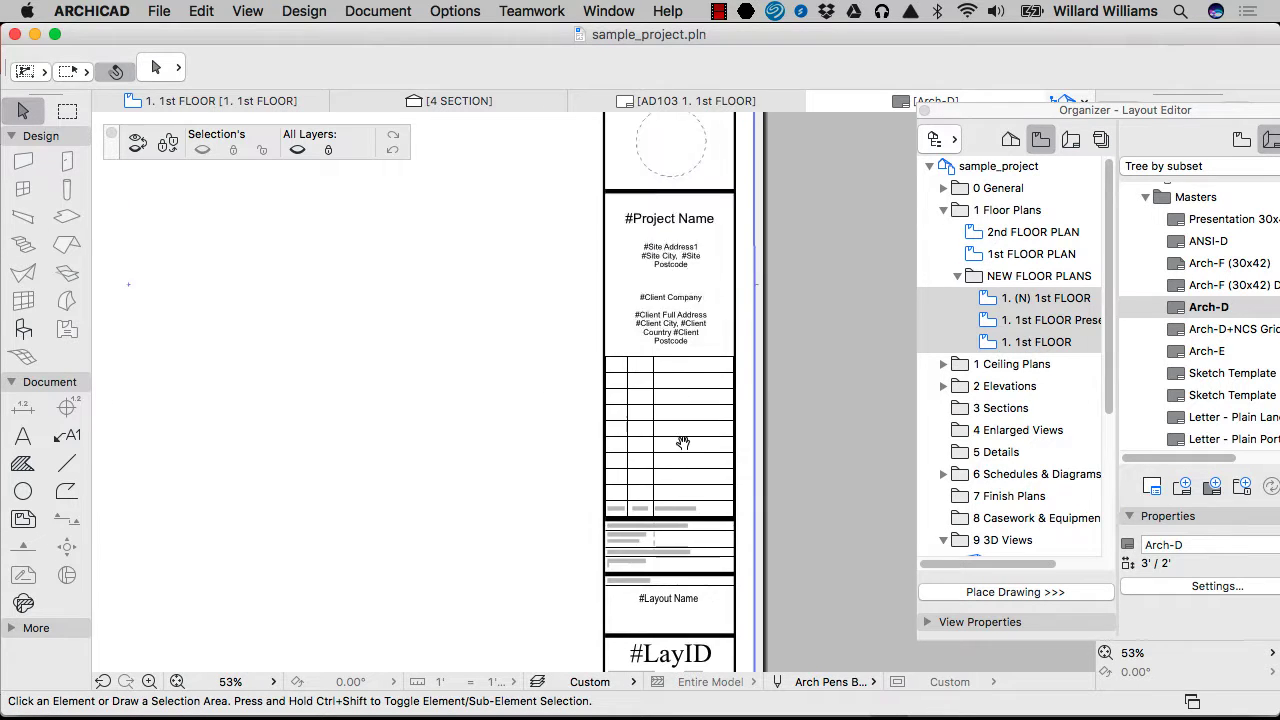
pyautogui.scroll(2, 700, 465)
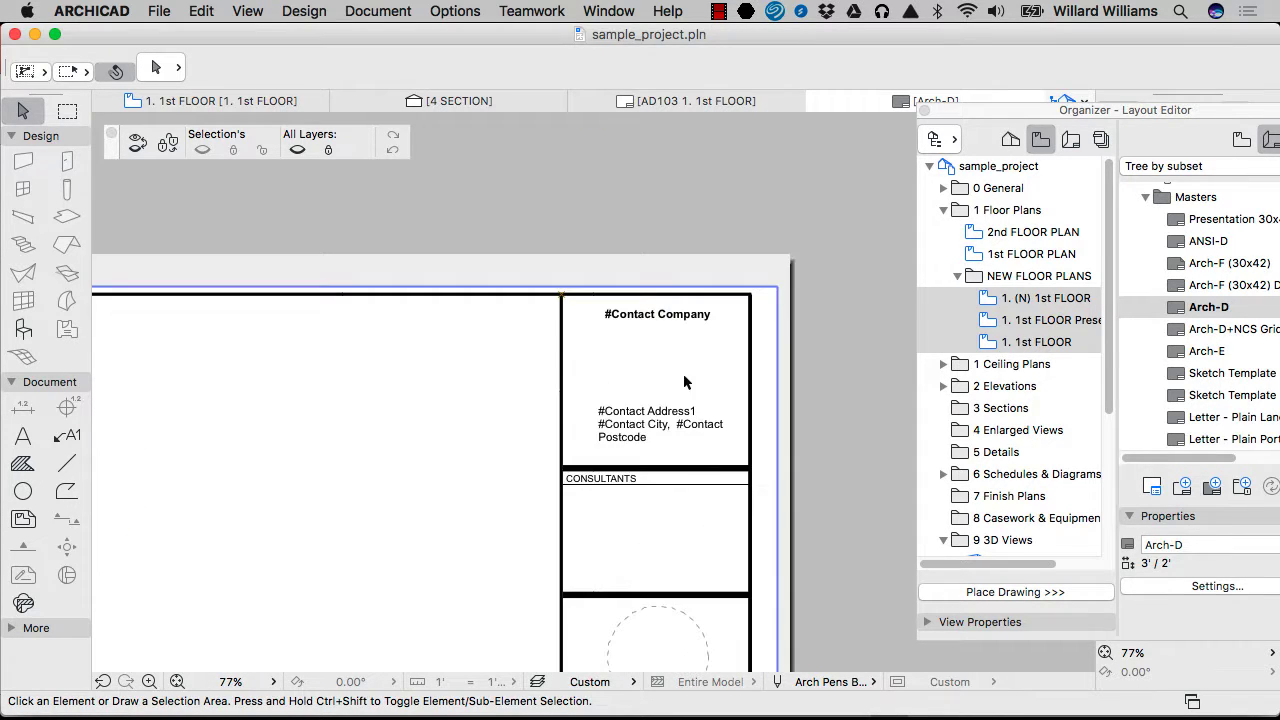
pyautogui.scroll(-1, 683, 380)
pyautogui.scroll(6, 683, 306)
pyautogui.scroll(-5, 619, 191)
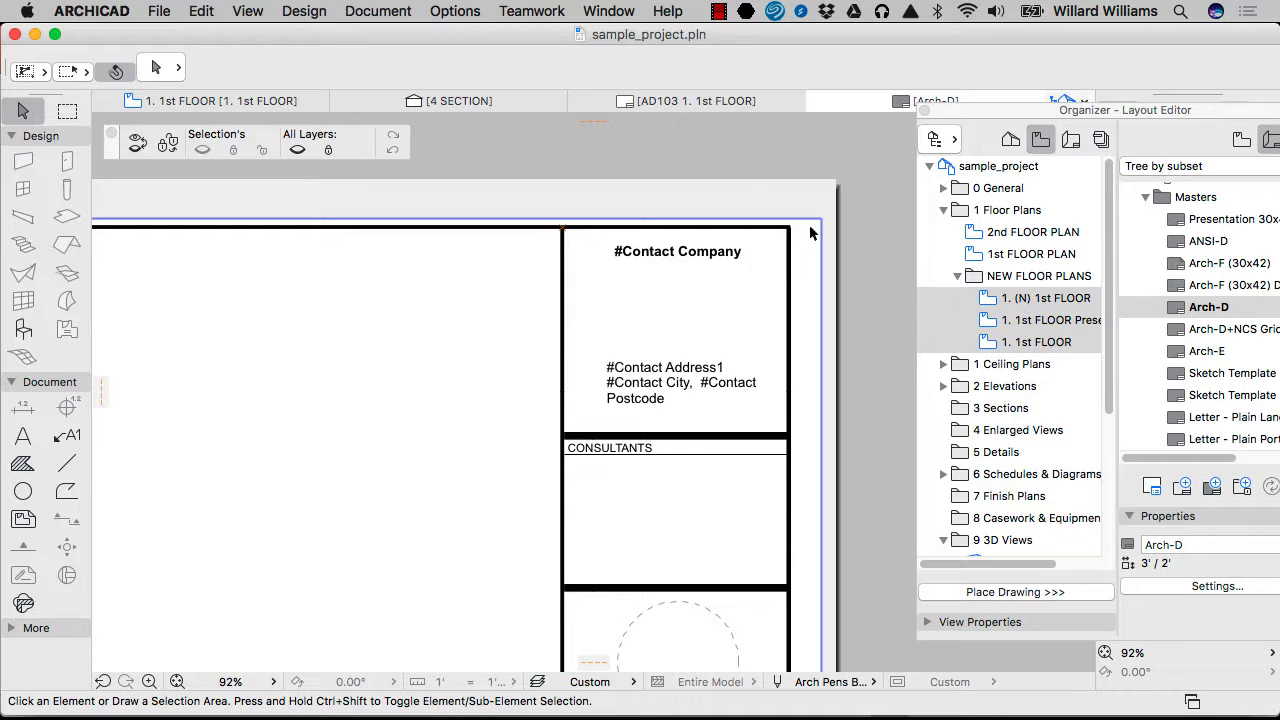
pyautogui.scroll(-6, 792, 226)
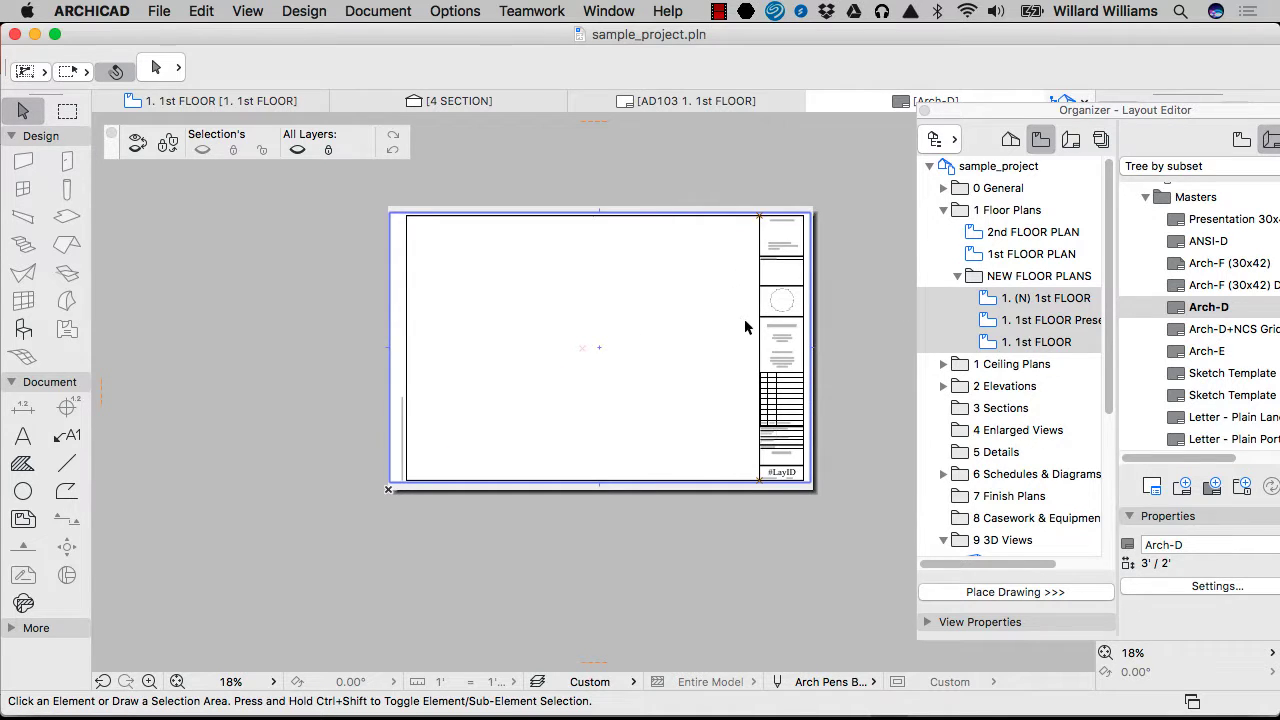
pyautogui.scroll(1, 748, 328)
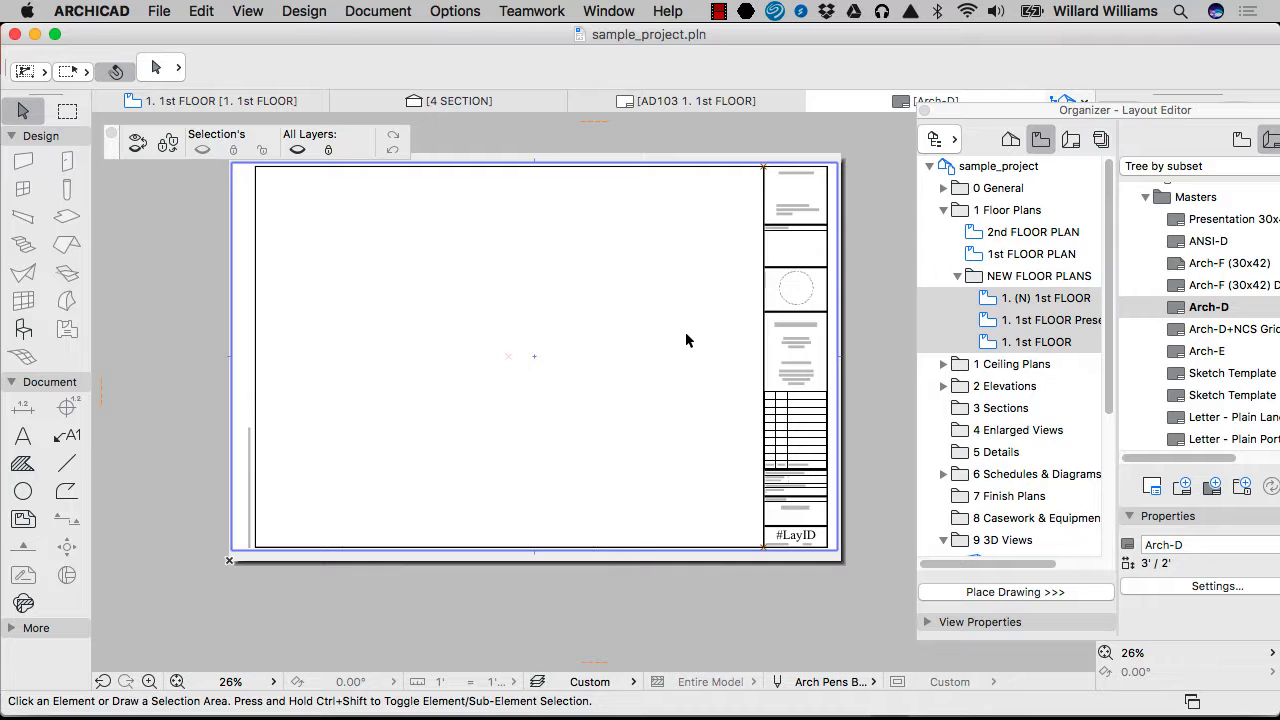
pyautogui.scroll(1, 683, 331)
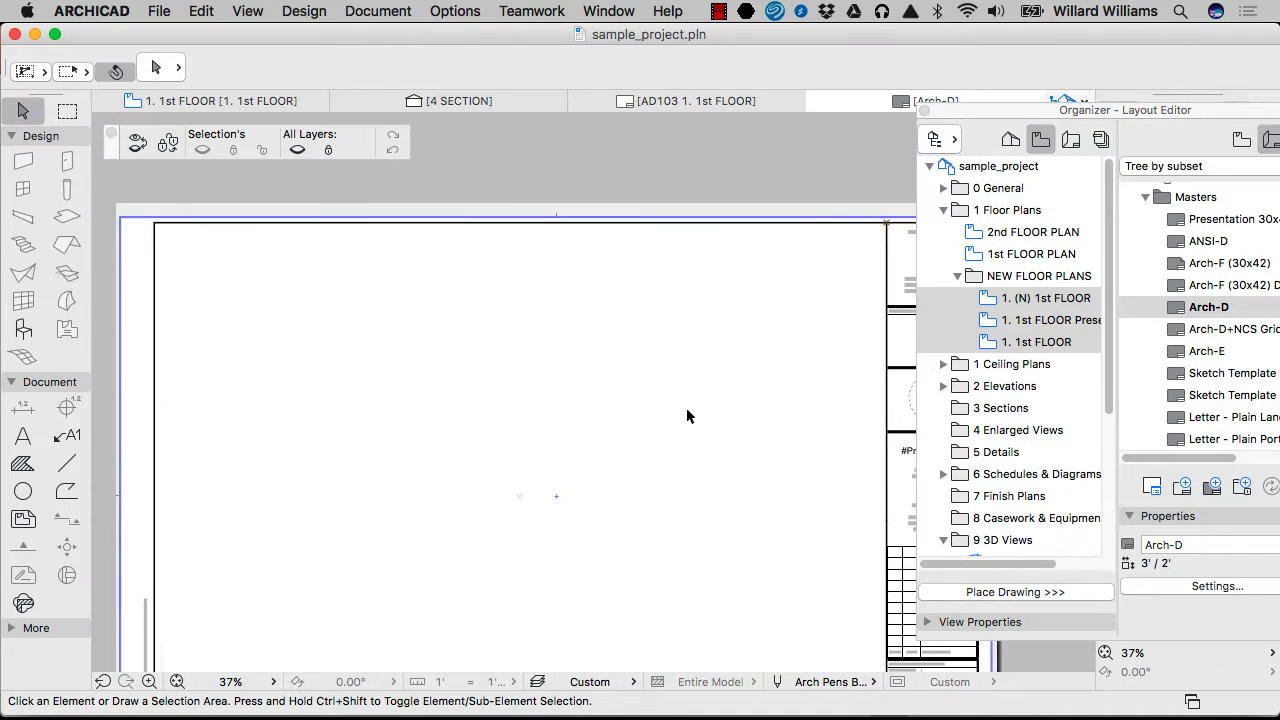
pyautogui.moveTo(663, 483); pyautogui.dragTo(591, 429, button='middle')
# Step: Open the settings of the Arch-D master layout and rename it ARCH-D WW
pyautogui.rightClick(1195, 316)
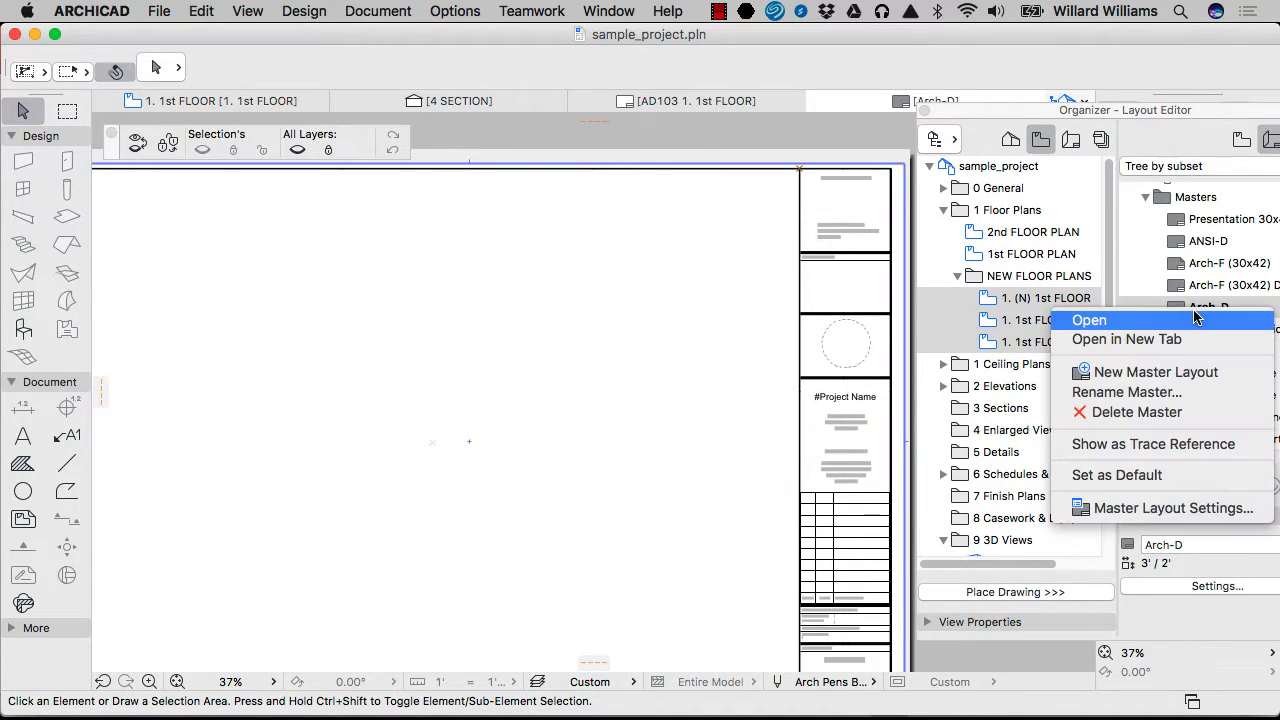
pyautogui.click(1220, 510)
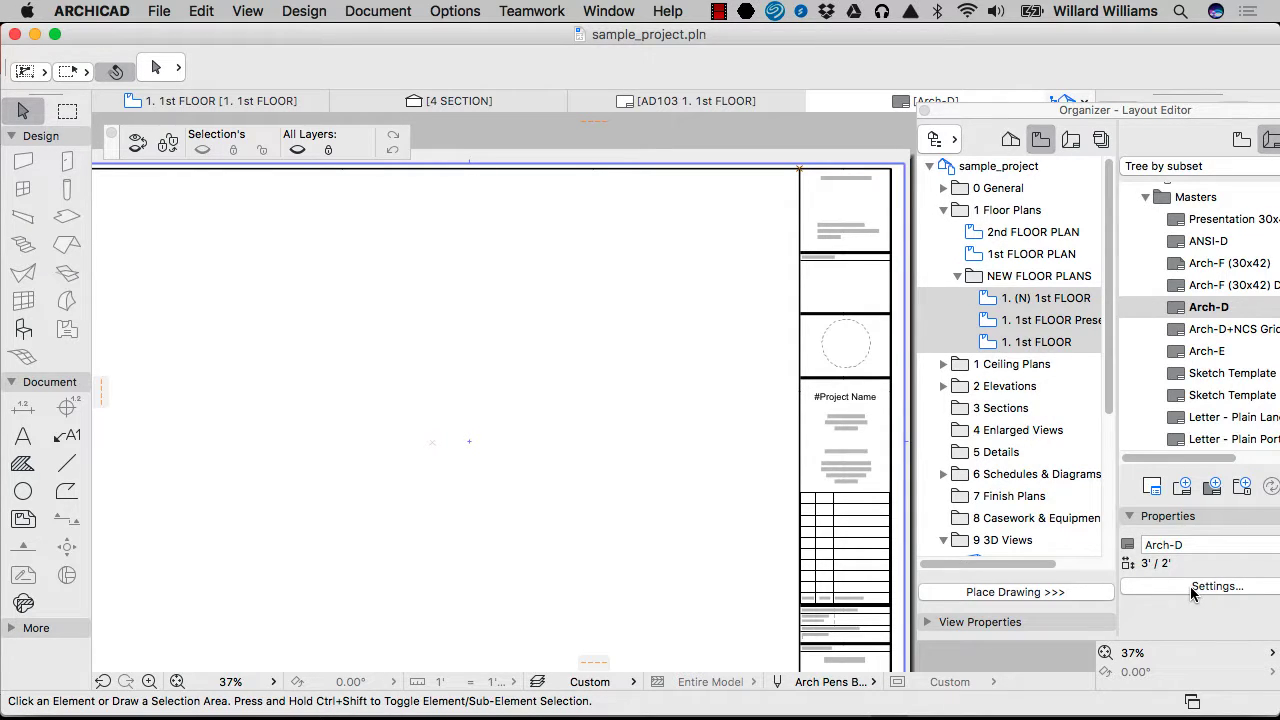
pyautogui.rightClick(362, 416)
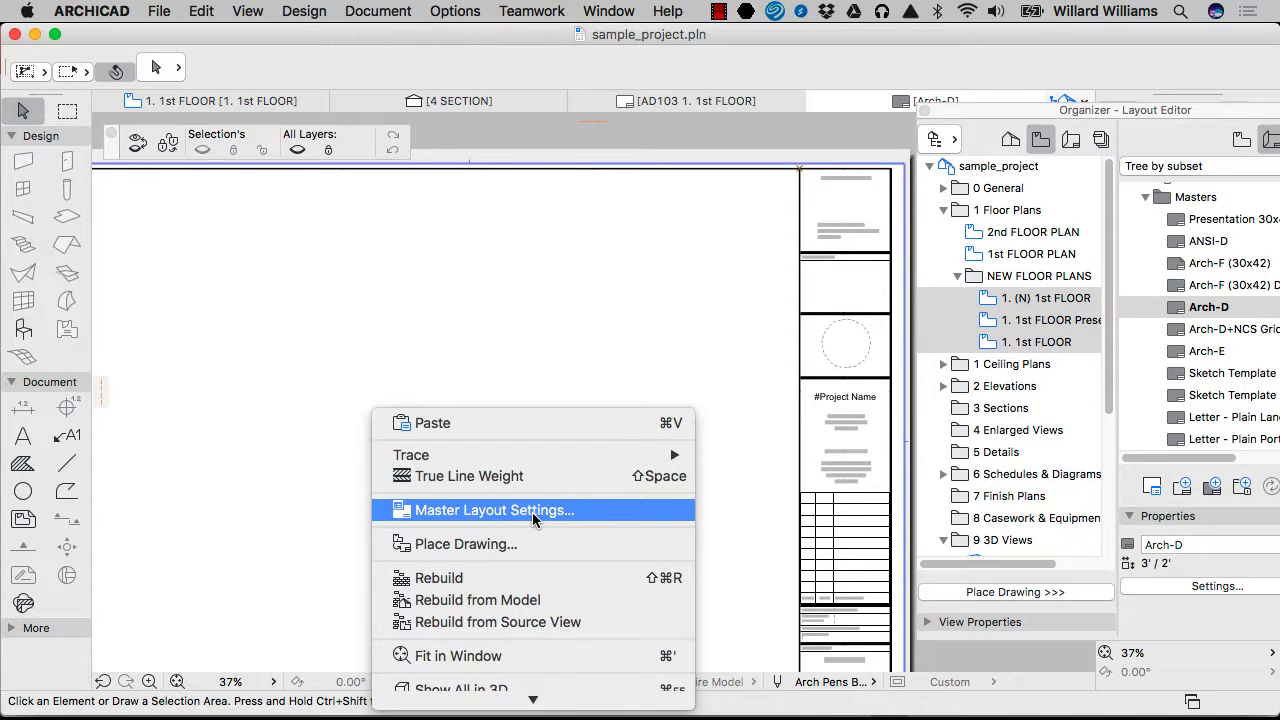
pyautogui.click(955, 530)
pyautogui.click(1172, 588)
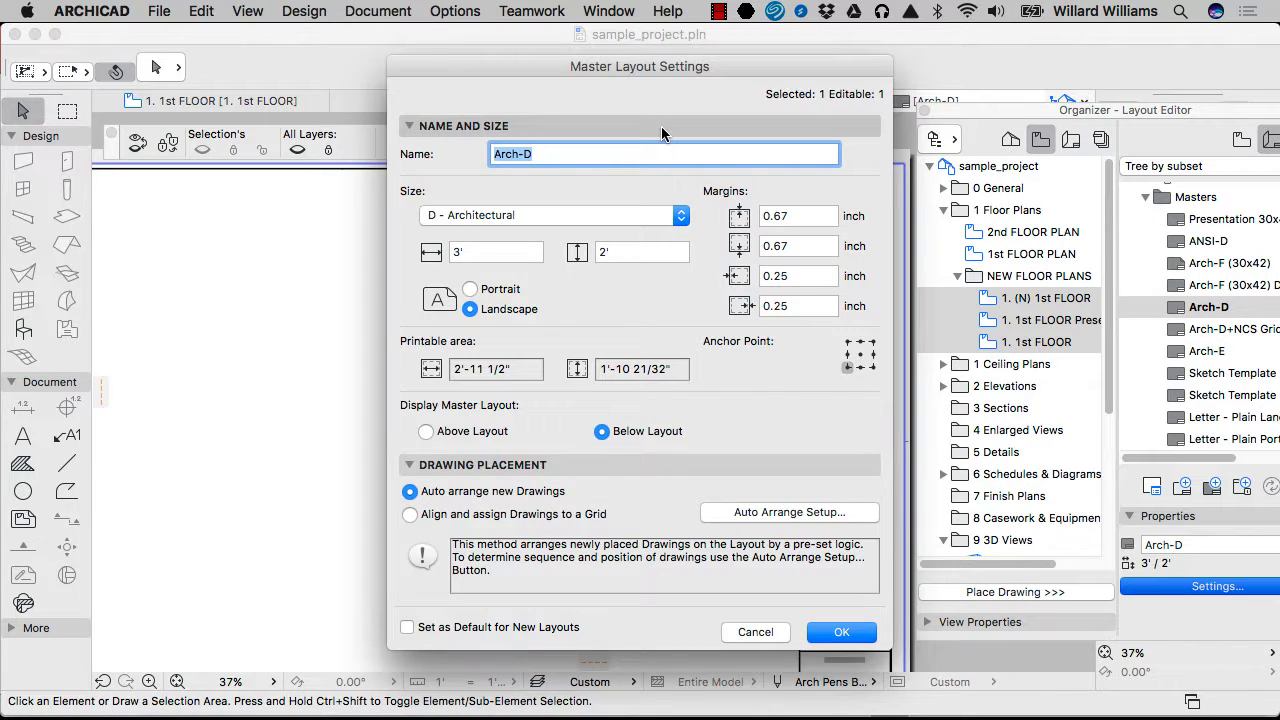
pyautogui.click(563, 157)
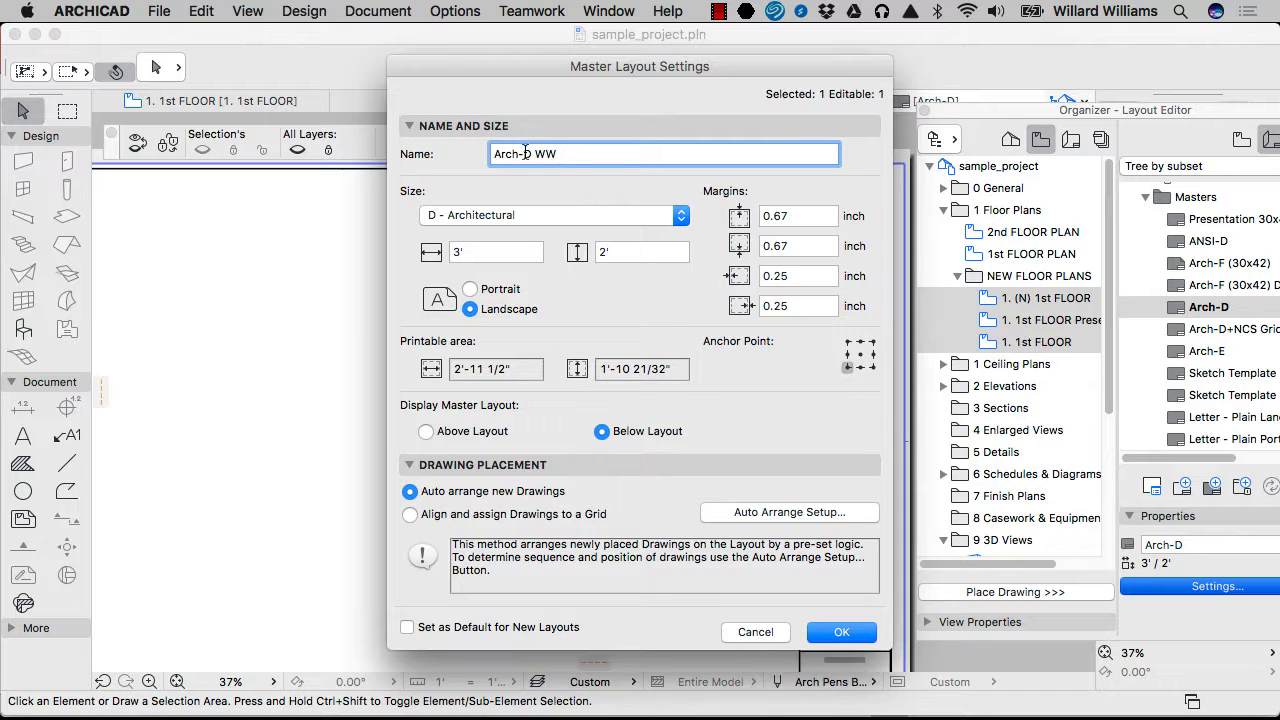
pyautogui.moveTo(525, 153); pyautogui.dragTo(468, 152)
pyautogui.write('ARCH-')
# Step: Set all four margins of the master layout to 0.10 inch
pyautogui.click(808, 217)
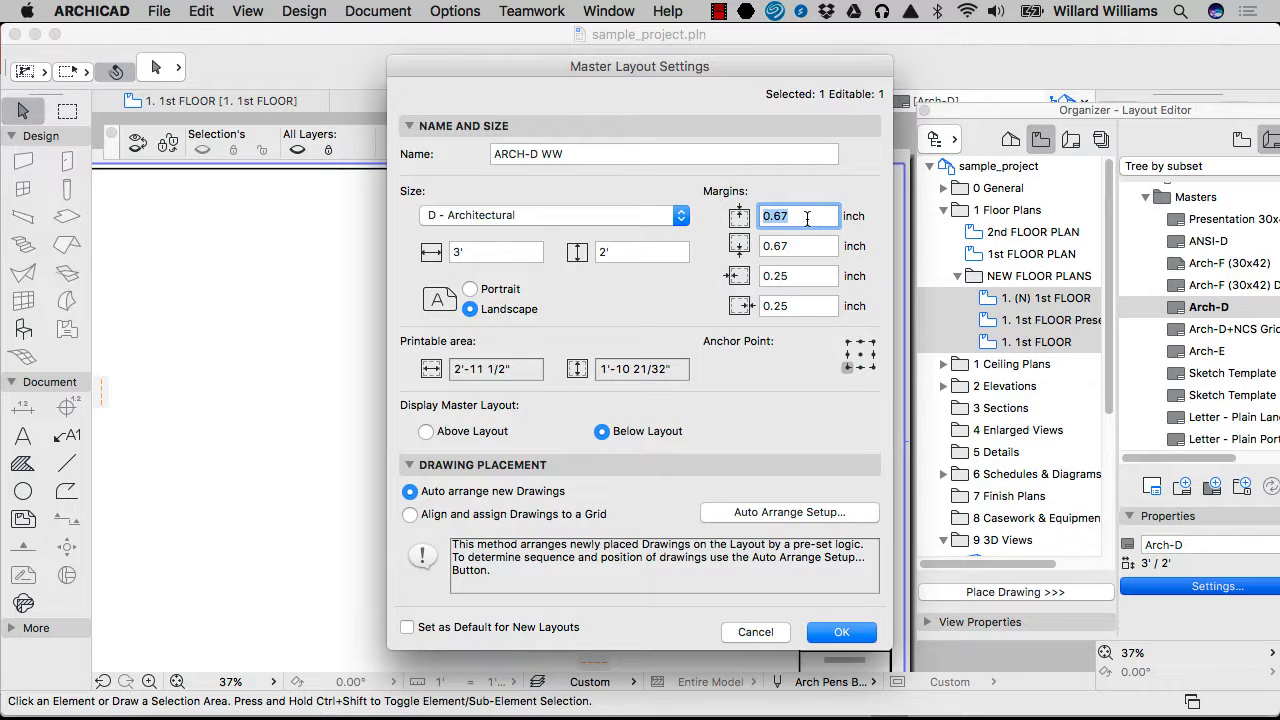
pyautogui.write('0.10')
pyautogui.press('Tab')
pyautogui.write('0.10')
pyautogui.press('Tab')
pyautogui.write('0.10')
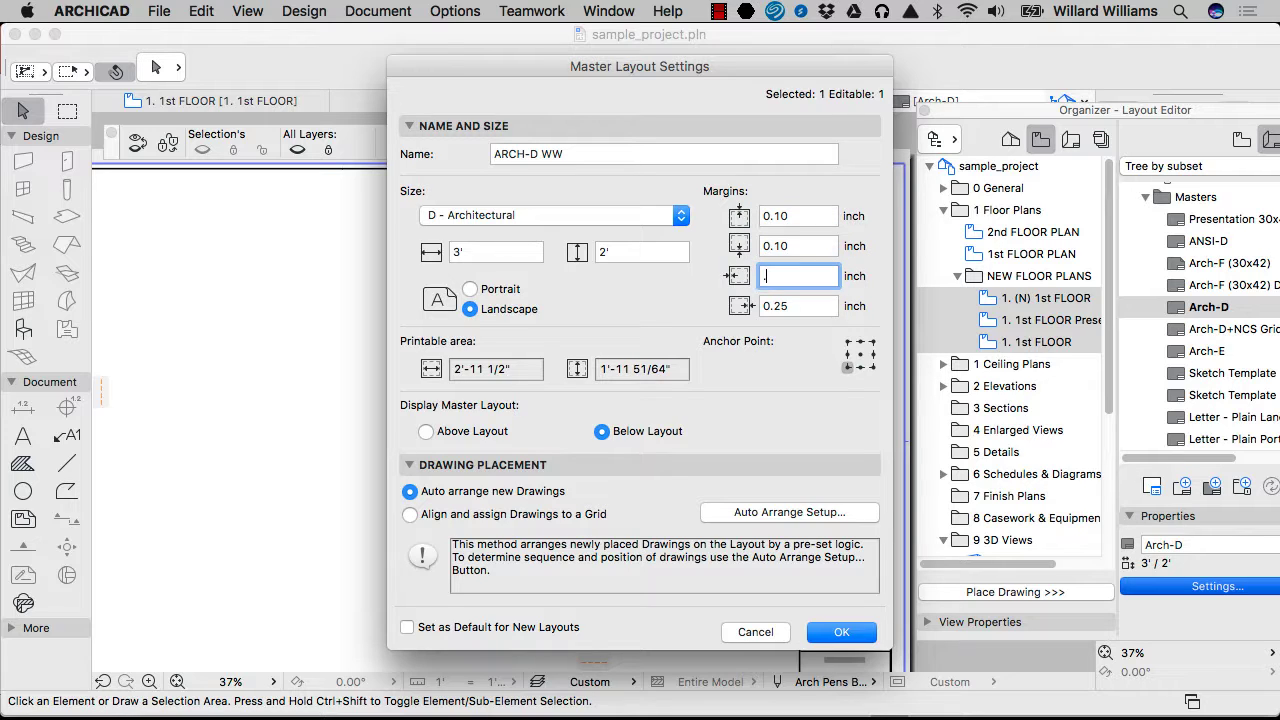
pyautogui.press('Tab')
pyautogui.write('0.10')
pyautogui.press('Tab')
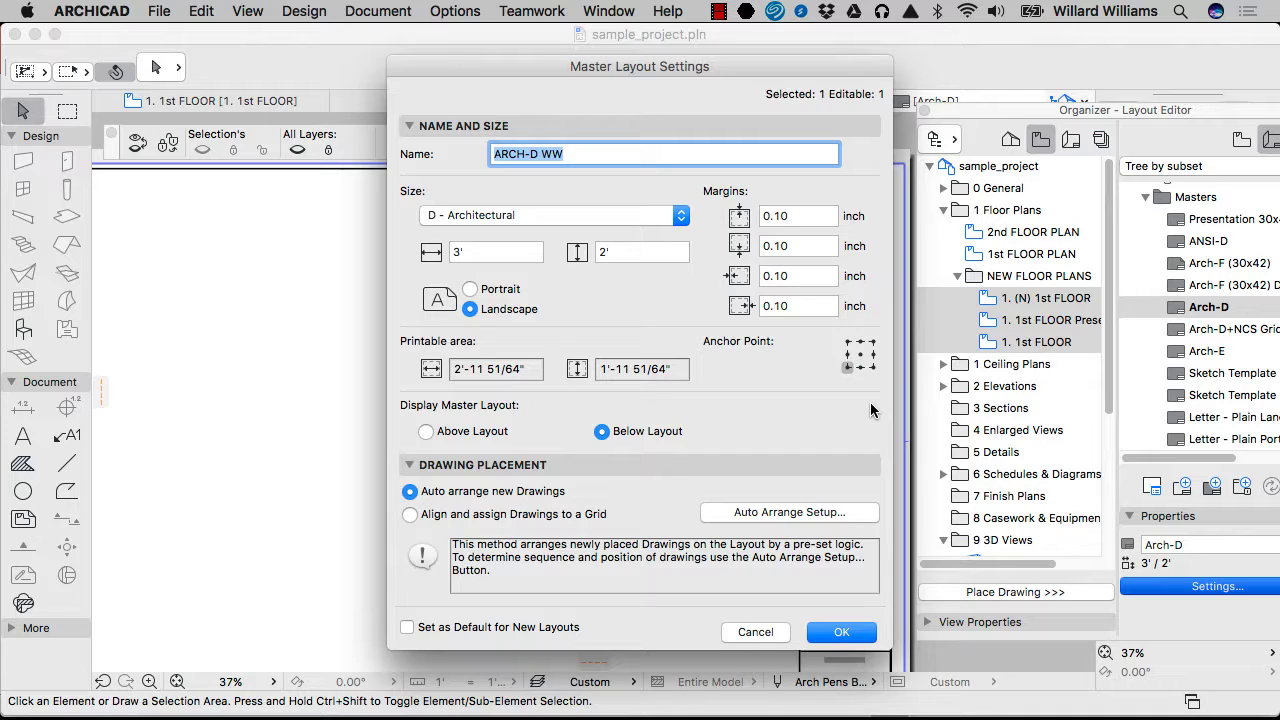
# Step: Set the anchor point to the centre, keep the master displayed below the layout, and apply the settings
pyautogui.click(860, 354)
pyautogui.click(486, 434)
pyautogui.click(661, 430)
pyautogui.click(843, 632)
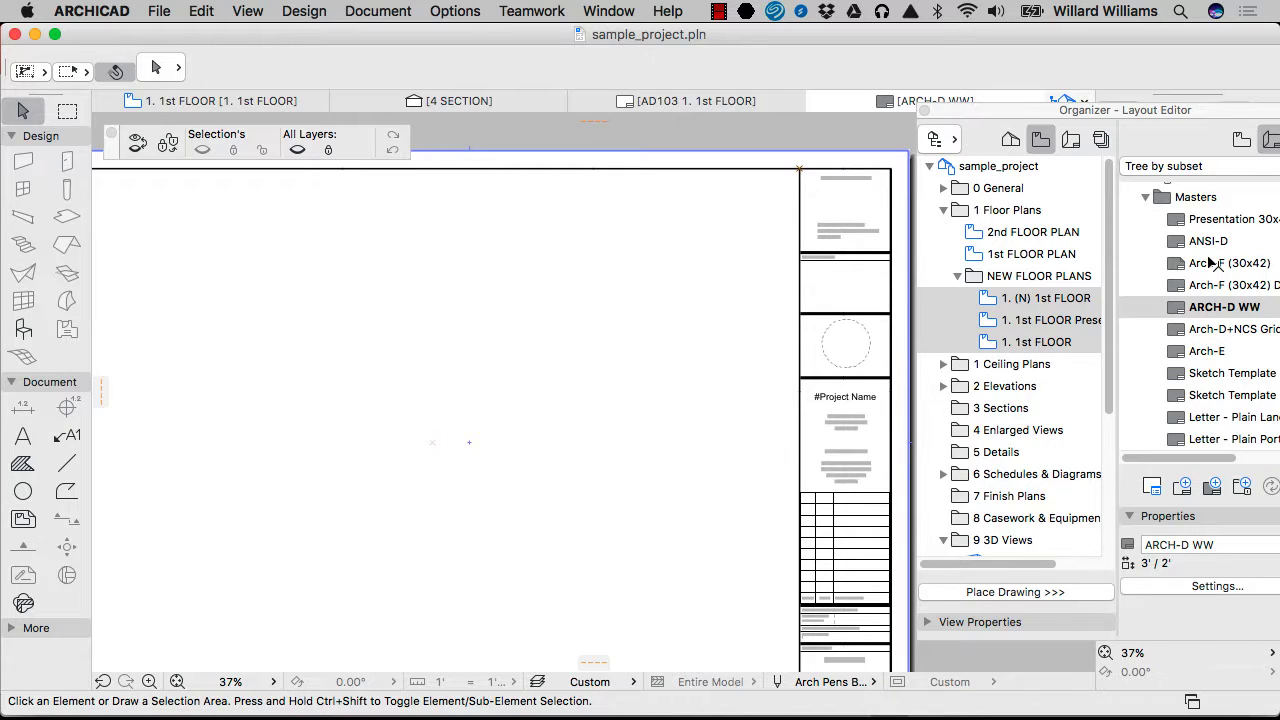
# Step: Inspect the #Project Name text in the title block without changing it
pyautogui.moveTo(862, 318); pyautogui.dragTo(661, 293, button='middle')
pyautogui.scroll(6, 666, 350)
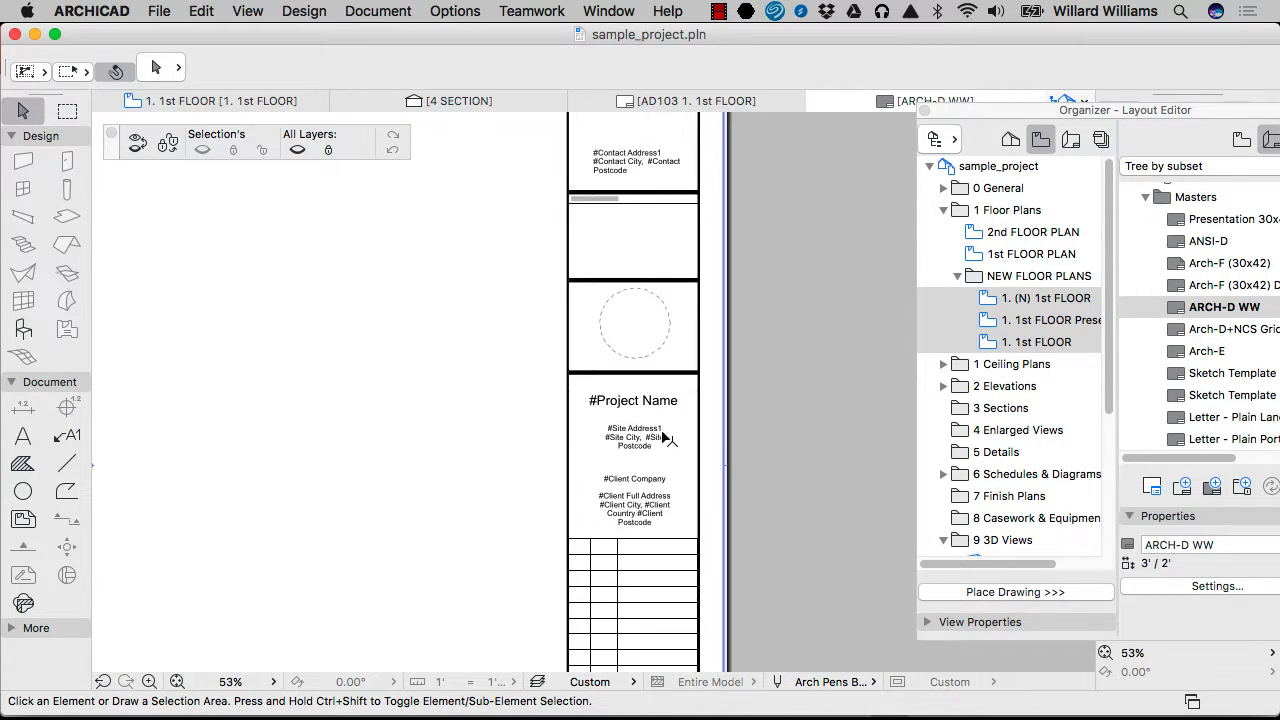
pyautogui.click(641, 349)
pyautogui.doubleClick(641, 349)
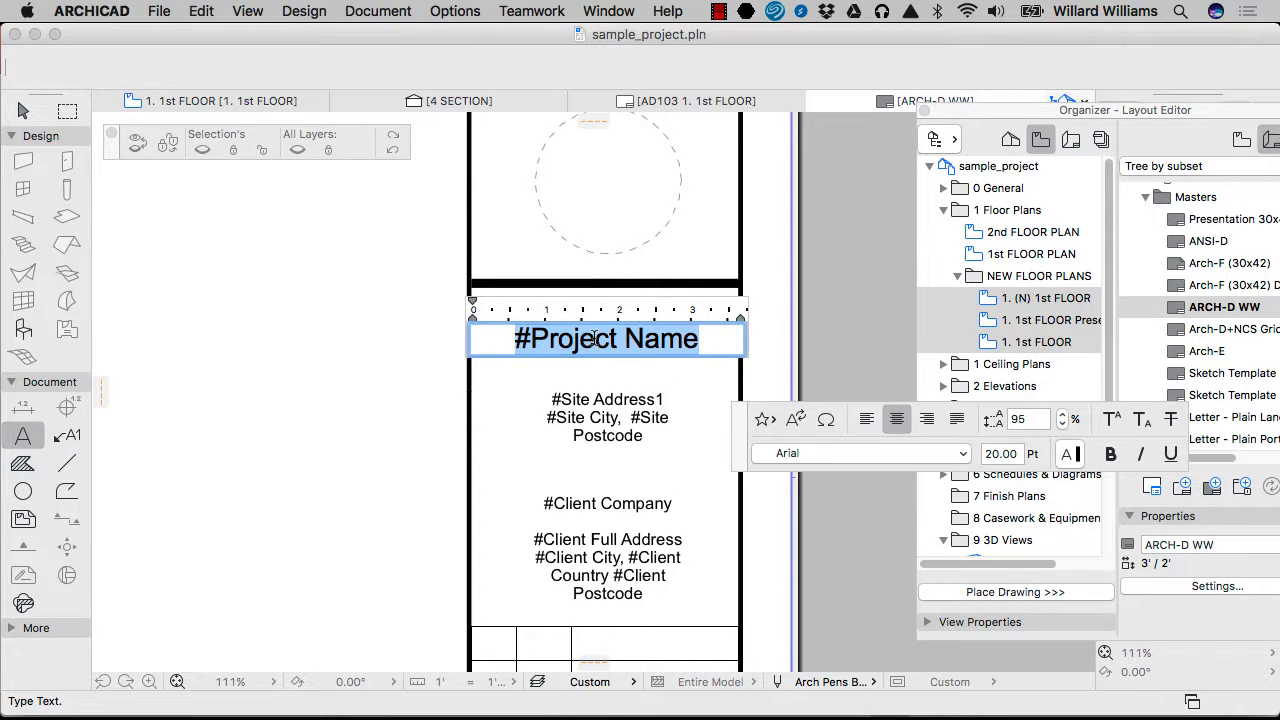
pyautogui.press('Escape')
# Step: Open Project Info, then narrow its window and move it clear of the title block
pyautogui.click(162, 10)
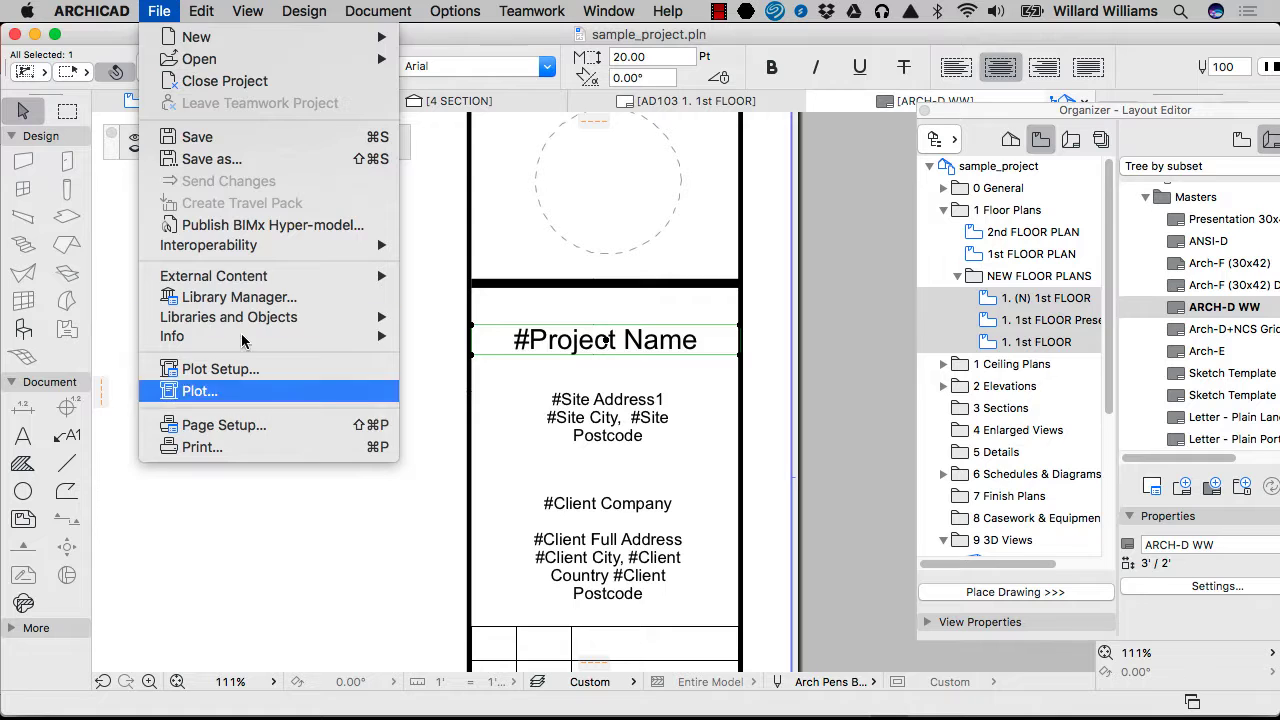
pyautogui.moveTo(165, 334)
pyautogui.click(472, 338)
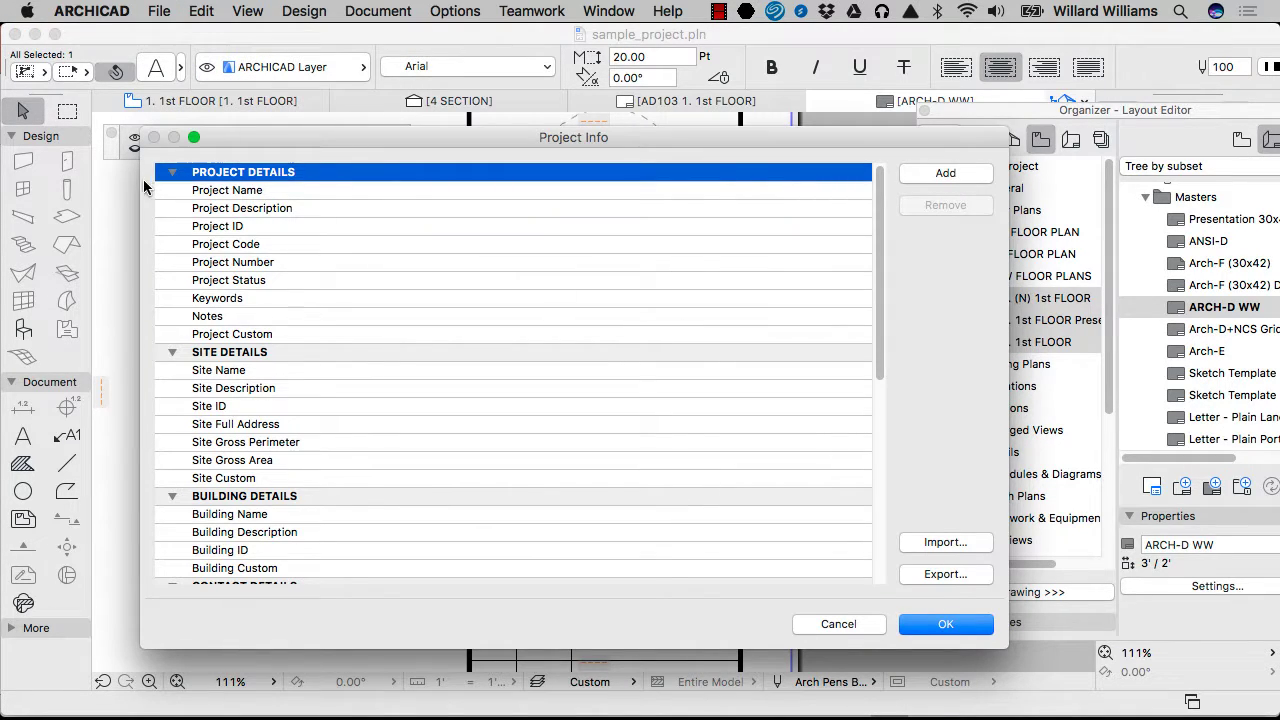
pyautogui.moveTo(143, 179); pyautogui.dragTo(484, 180)
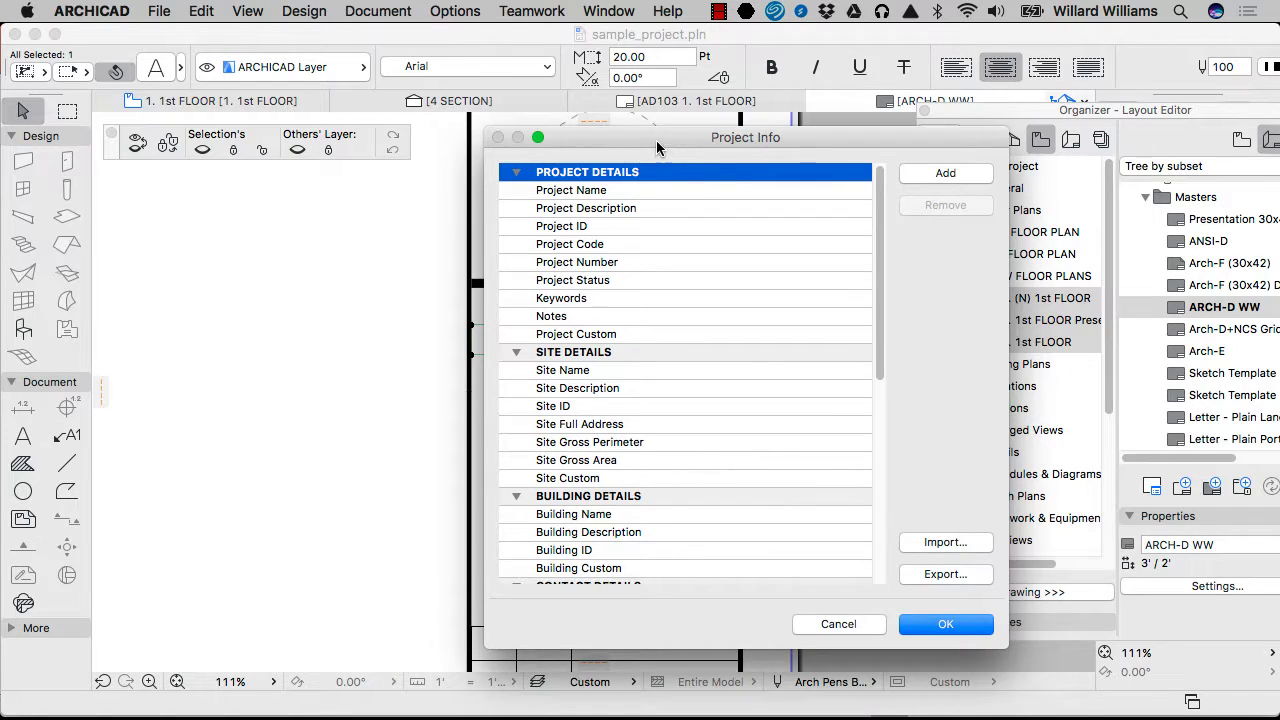
pyautogui.moveTo(660, 140); pyautogui.dragTo(968, 146)
# Step: Set the Project Name to "YOUR AWESOME HOME"
pyautogui.click(1120, 197)
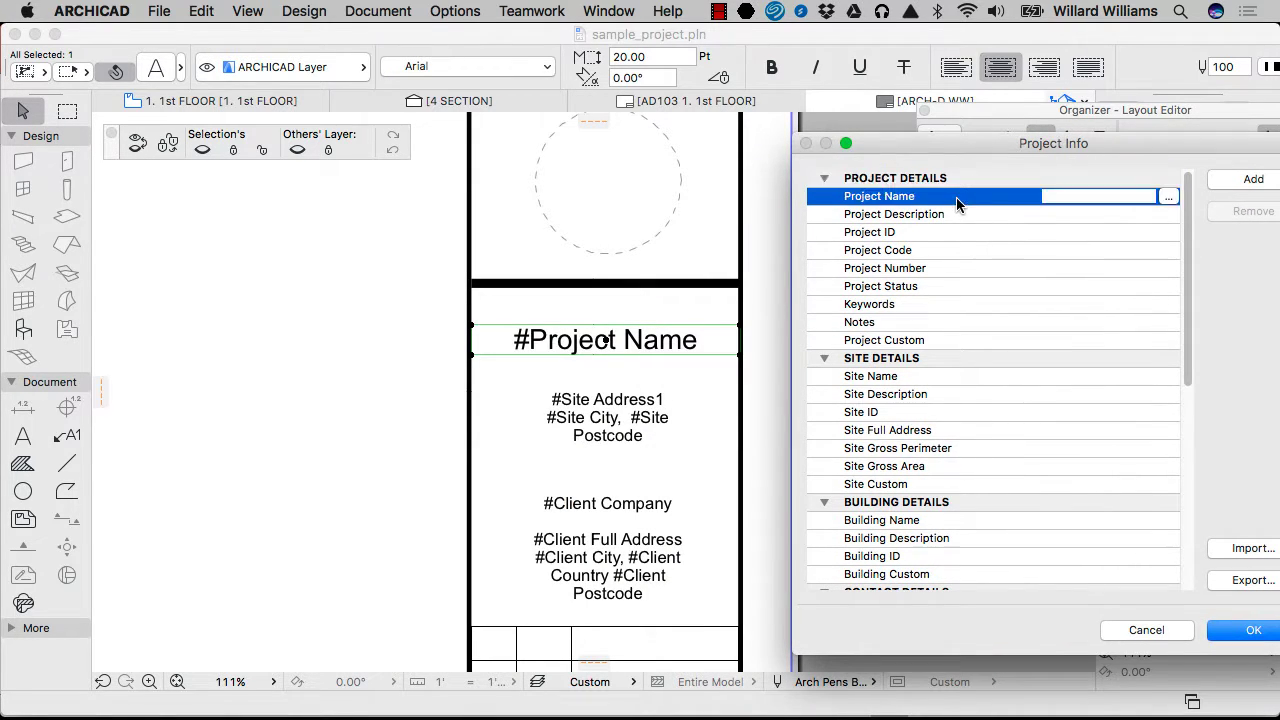
pyautogui.click(1125, 197)
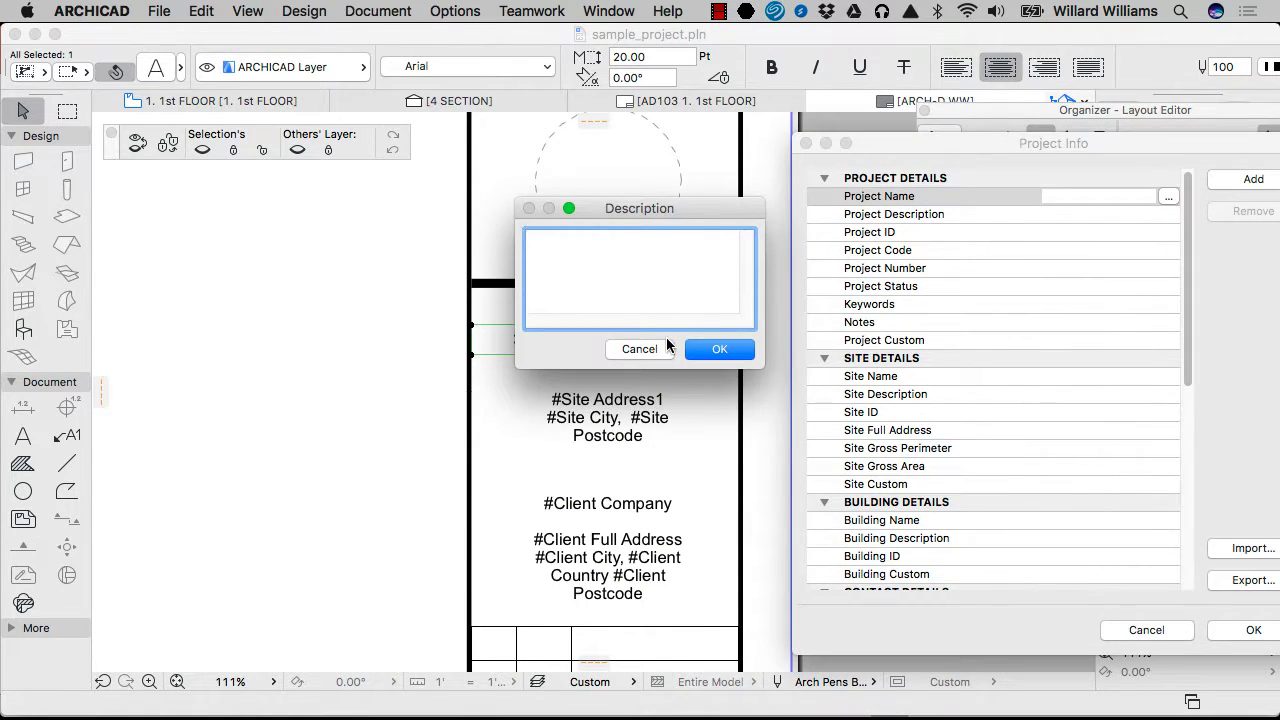
pyautogui.write('YOUR AWESOME HOME')
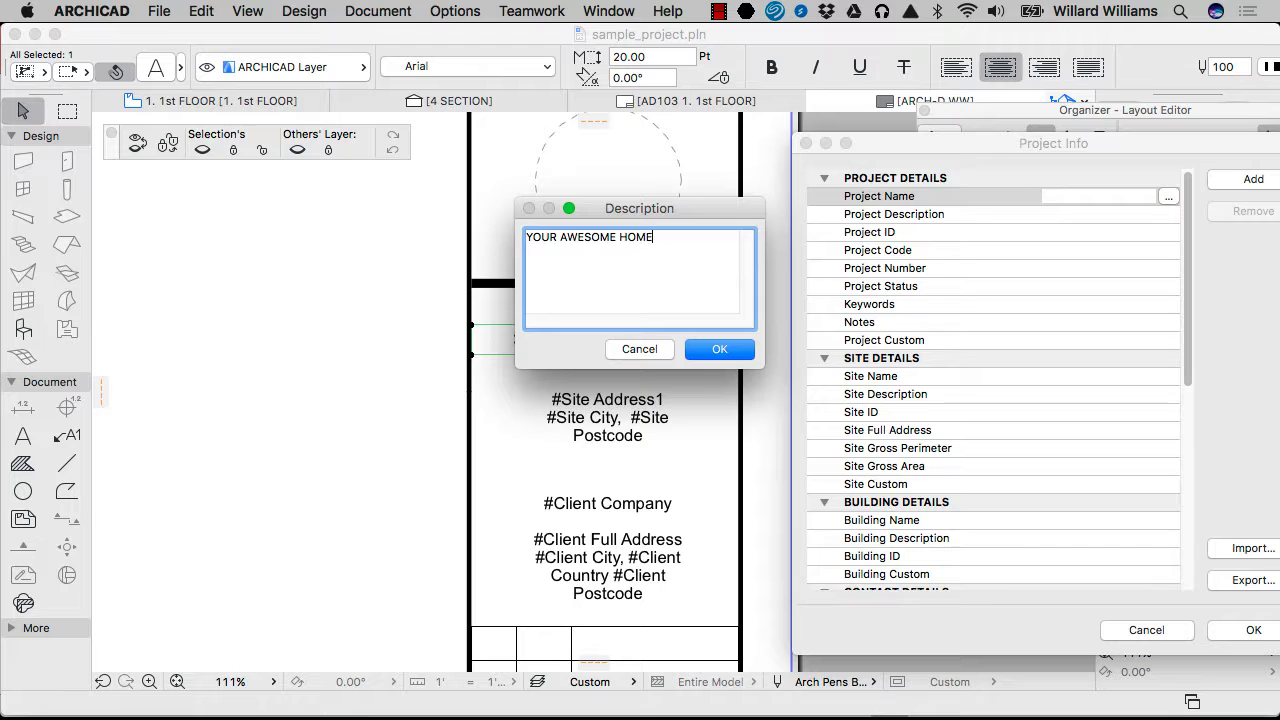
pyautogui.click(720, 349)
pyautogui.click(720, 349)
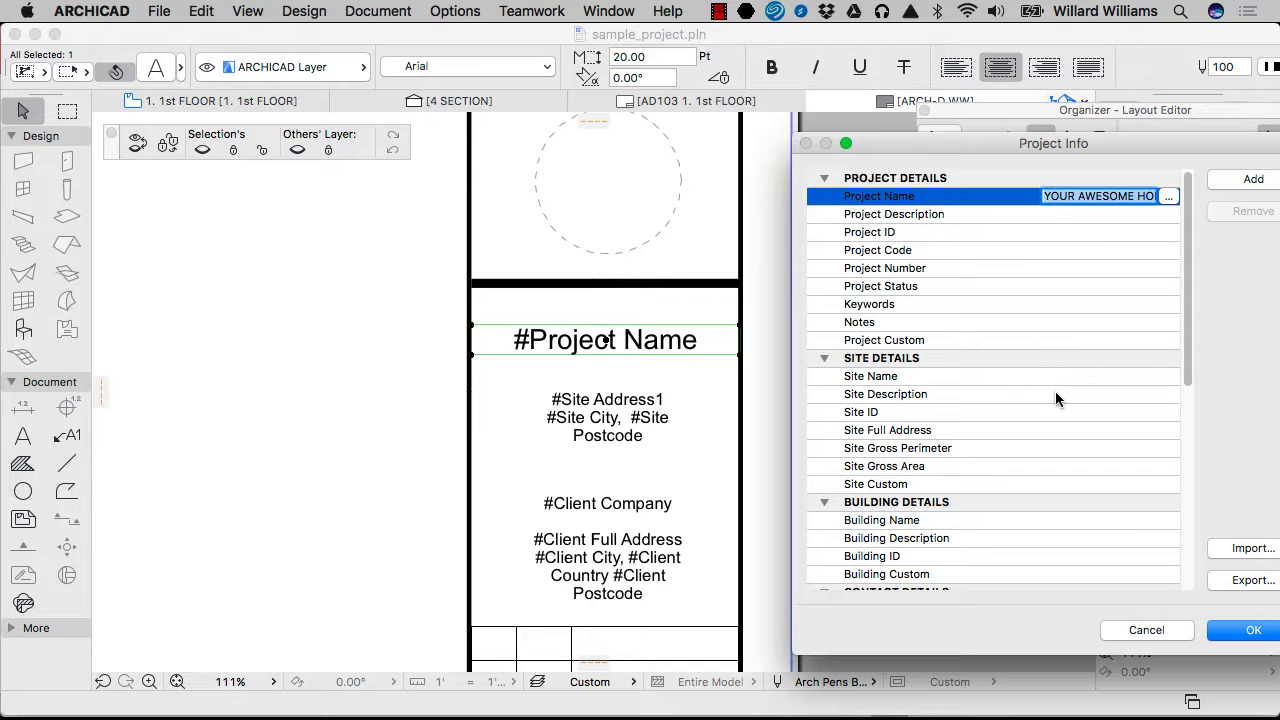
# Step: Set the first address line of the Site Full Address to "YOUR ADDRESS"
pyautogui.doubleClick(1059, 428)
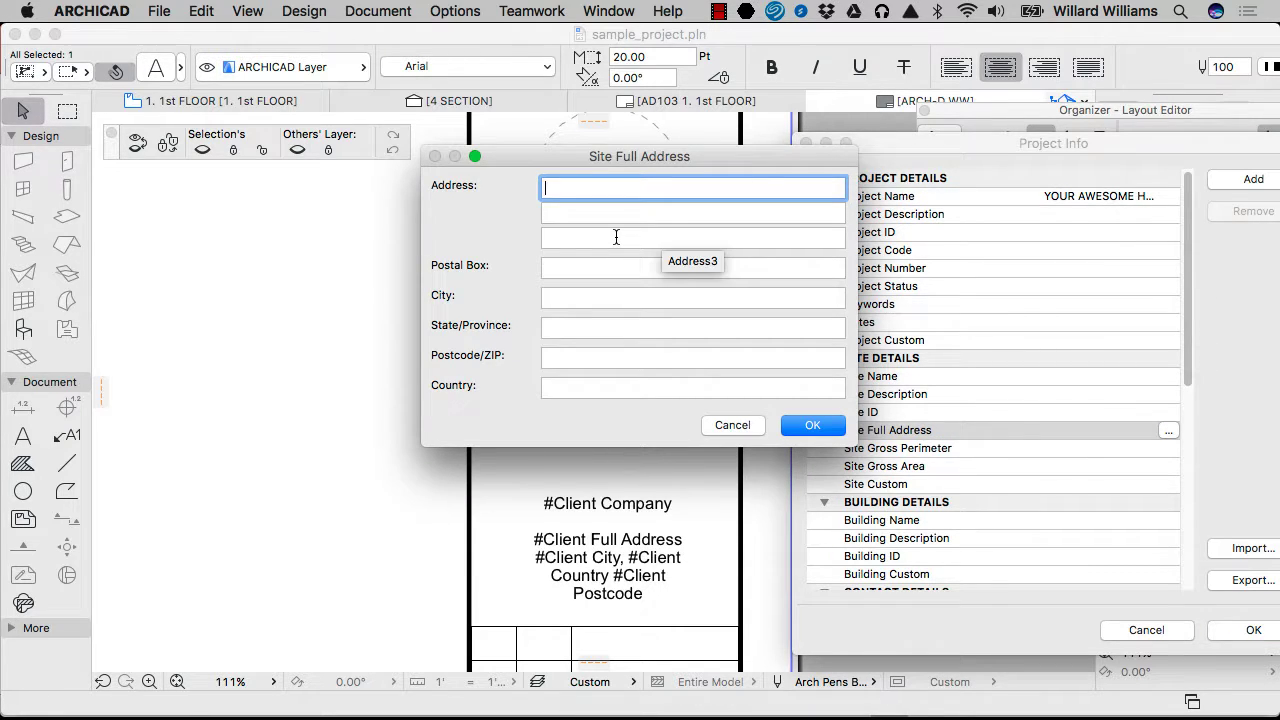
pyautogui.write('1 I')
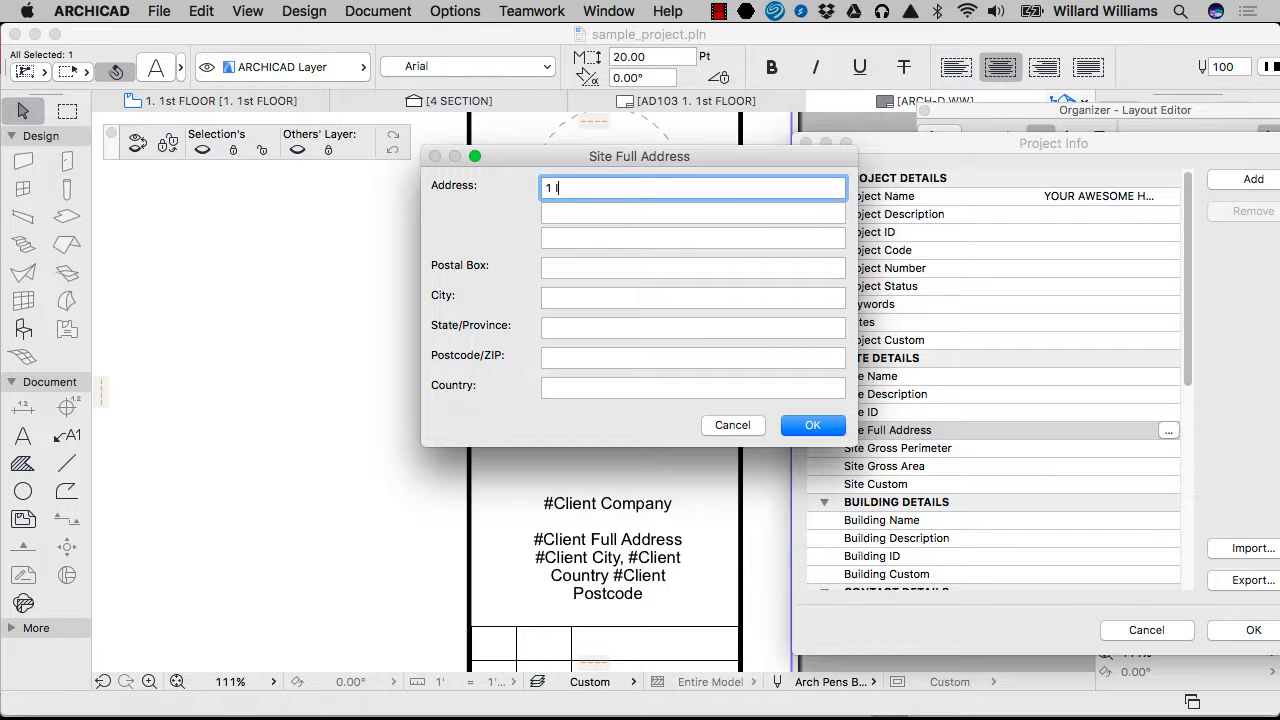
pyautogui.write('NF')
pyautogui.press('BackSpace')
pyautogui.press('BackSpace')
pyautogui.press('BackSpace')
pyautogui.write('YOUR ADDRESS')
# Step: Fill in city "WHERE YOU ARE", state "YOUR STATE", ZIP 000000 and country "YOUR COUNTRY" for the site, and apply the project info
pyautogui.press('Tab')
pyautogui.press('Tab')
pyautogui.press('Tab')
pyautogui.press('Tab')
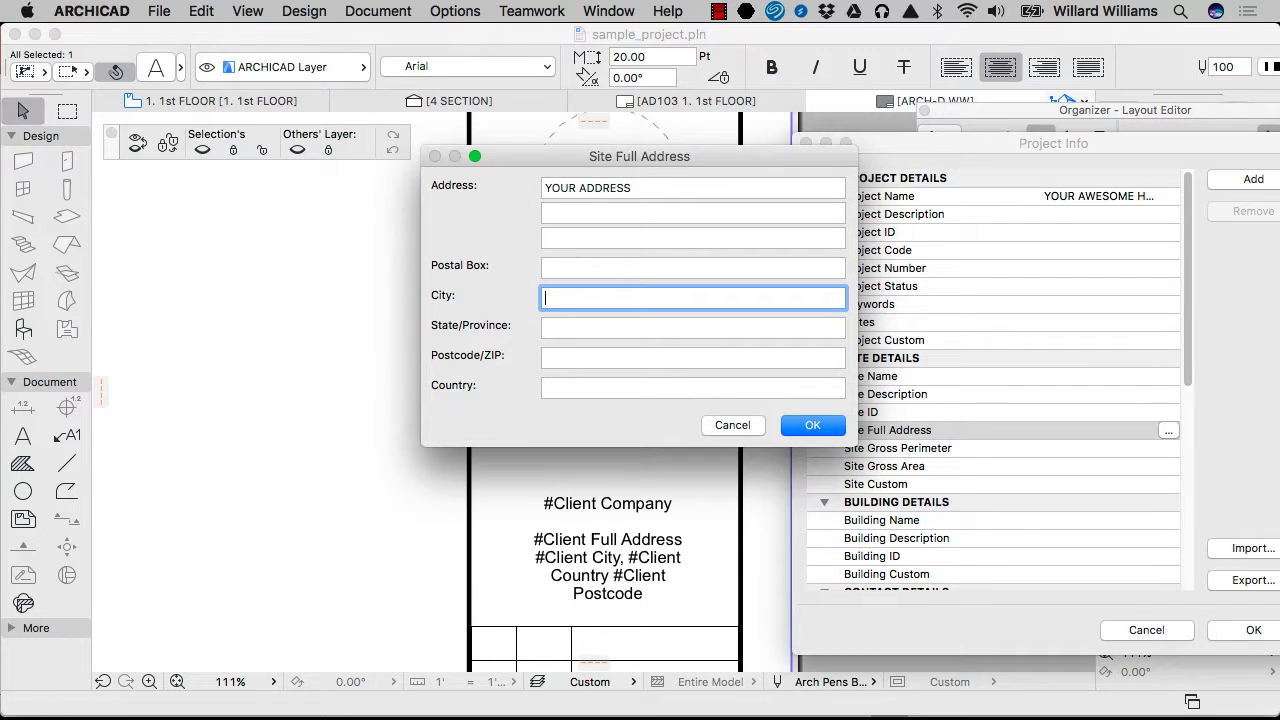
pyautogui.write('WHERE YOU ARE')
pyautogui.press('Tab')
pyautogui.write('YOUR ST')
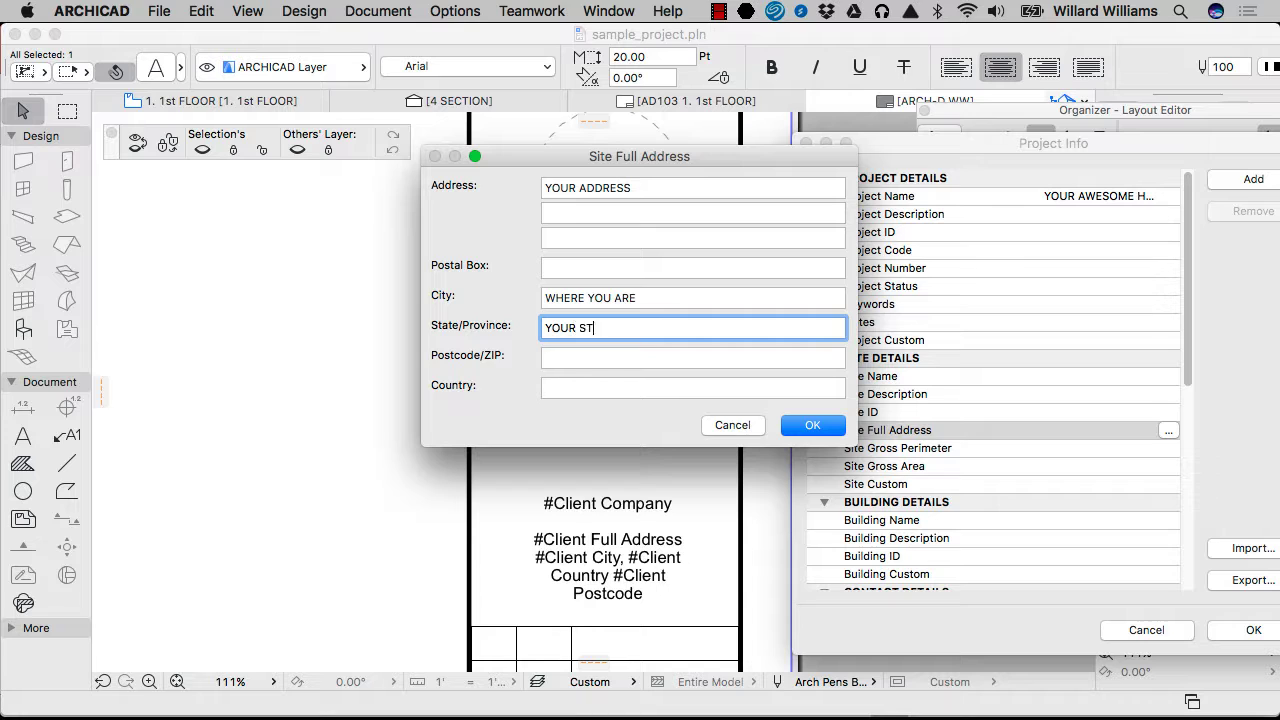
pyautogui.press('Tab')
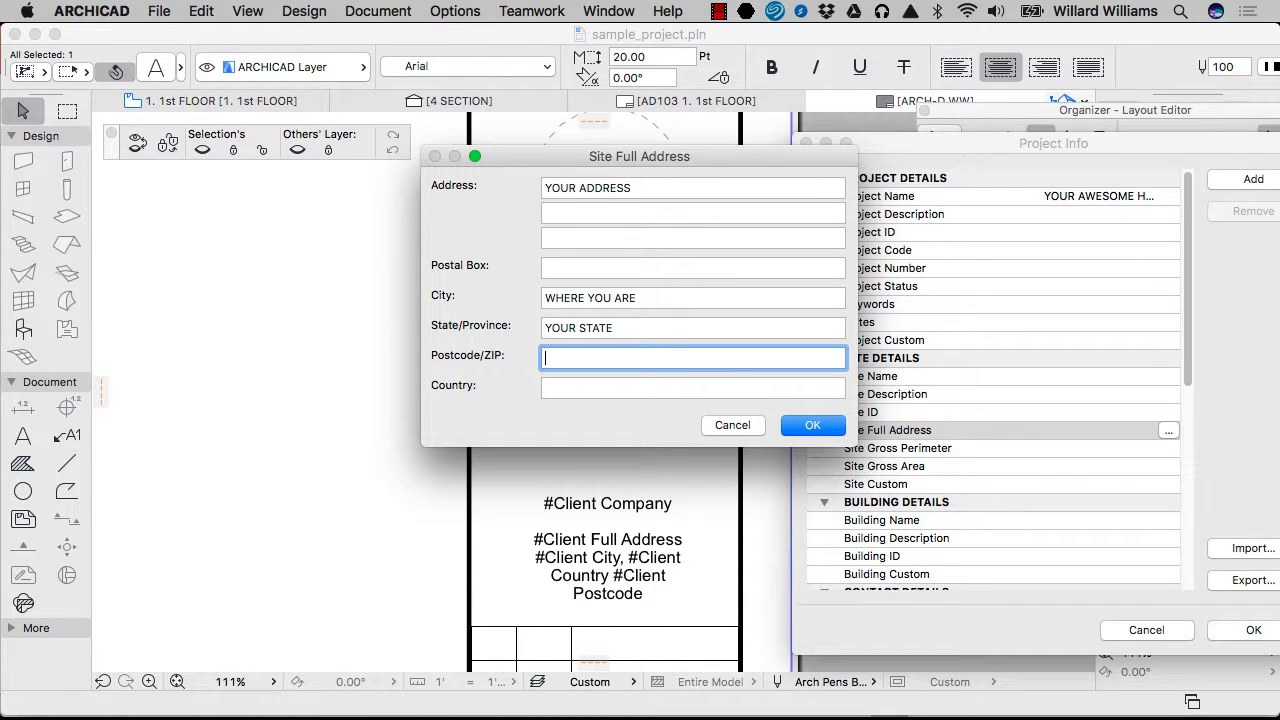
pyautogui.write('000000')
pyautogui.press('Tab')
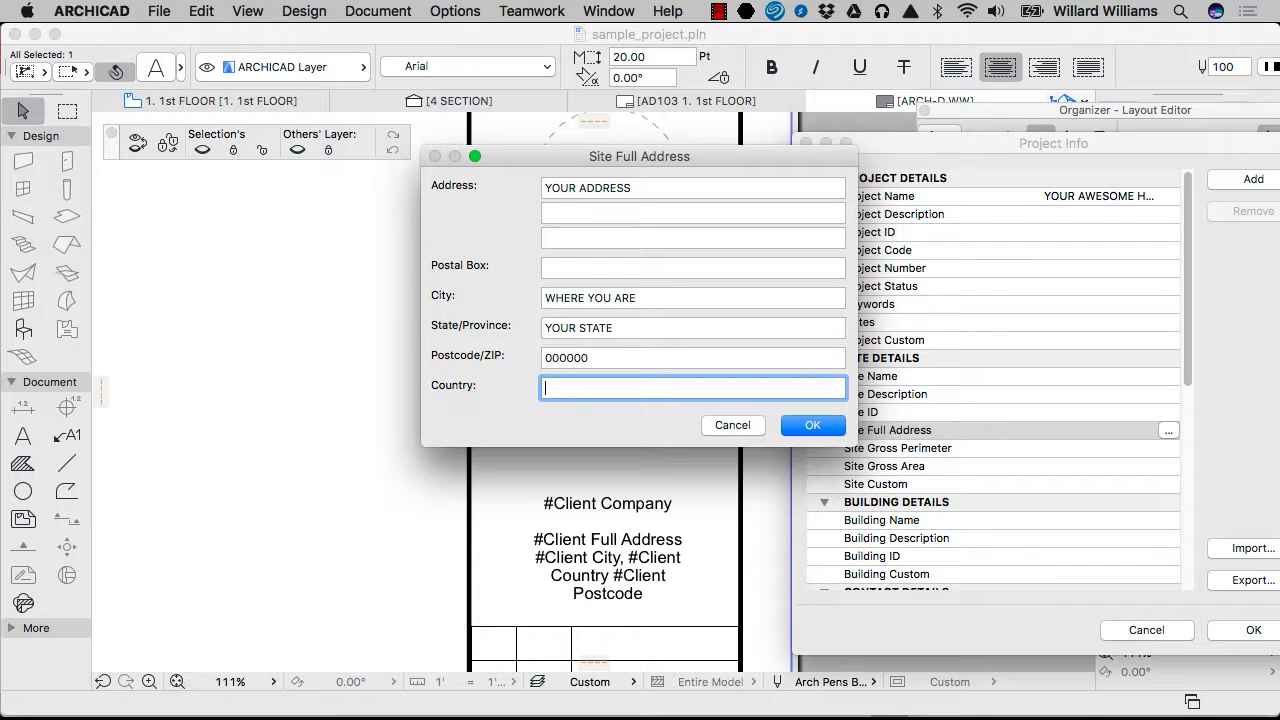
pyautogui.write('YOUR COUNTRY')
pyautogui.press('Return')
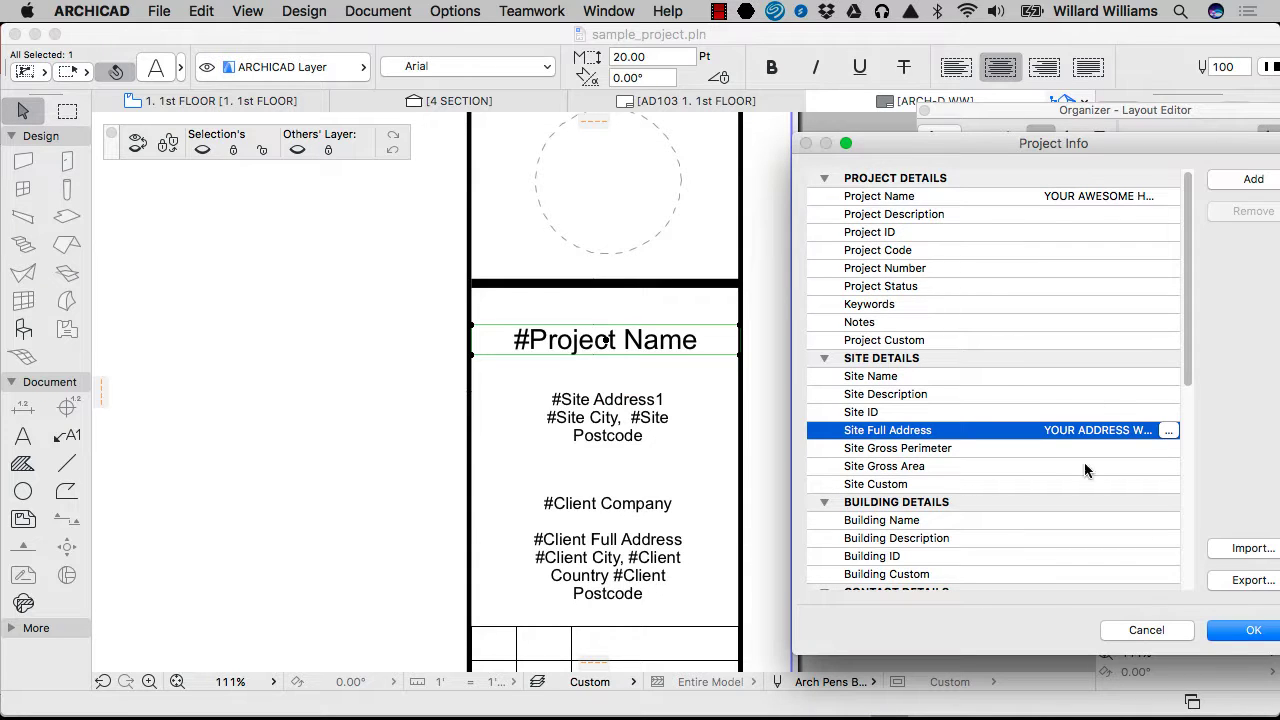
pyautogui.click(1255, 630)
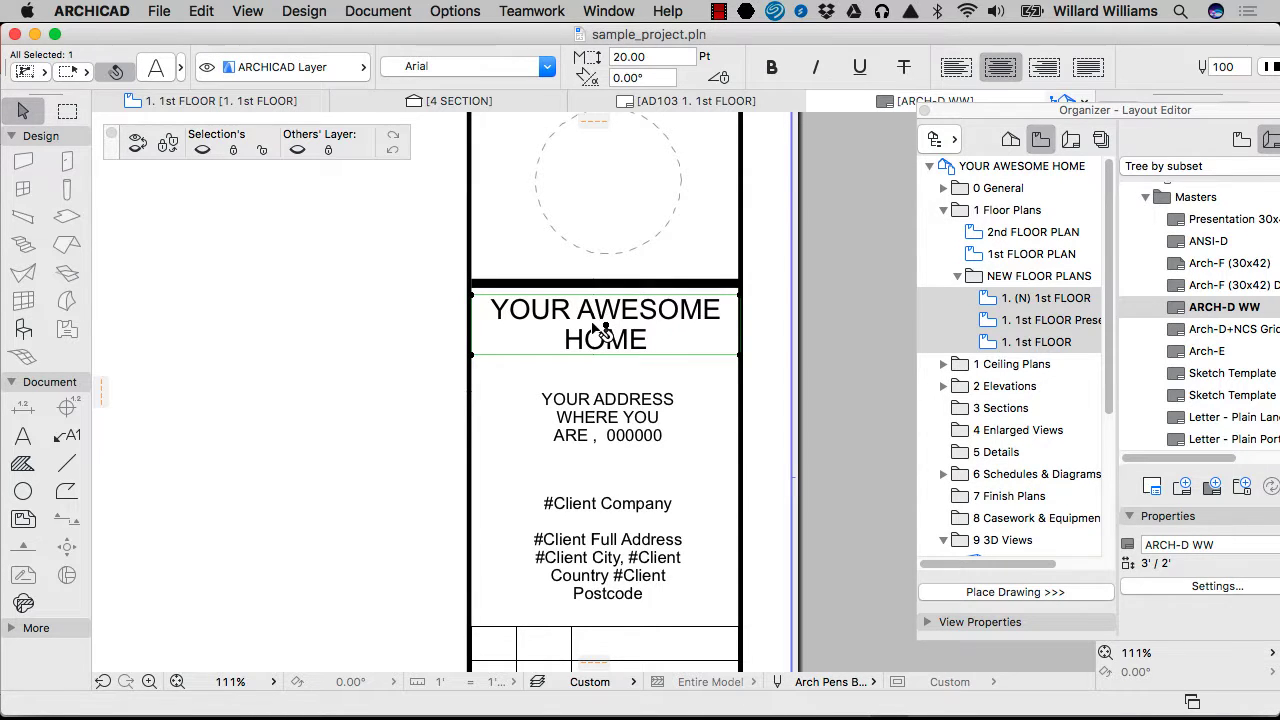
# Step: Deselect the project name text and review the title block's contact, project and client fields
pyautogui.scroll(-5, 660, 350)
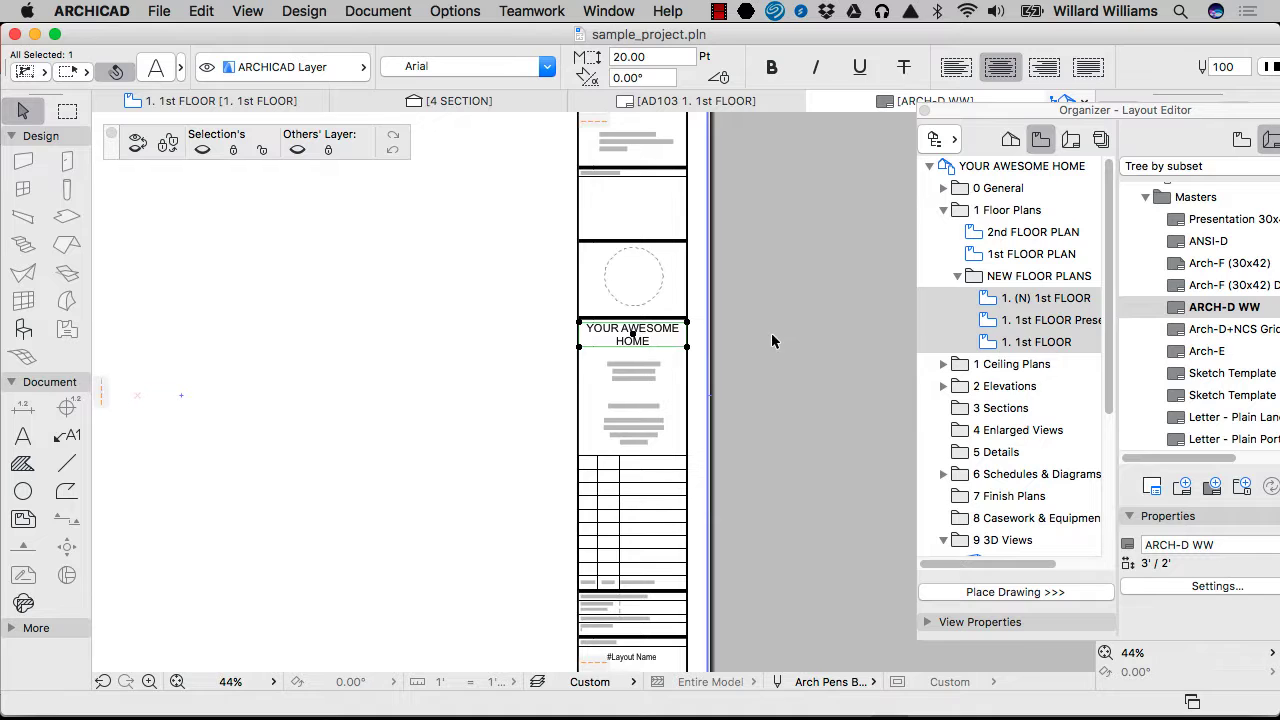
pyautogui.moveTo(762, 245); pyautogui.dragTo(708, 298, button='middle')
pyautogui.scroll(3, 704, 278)
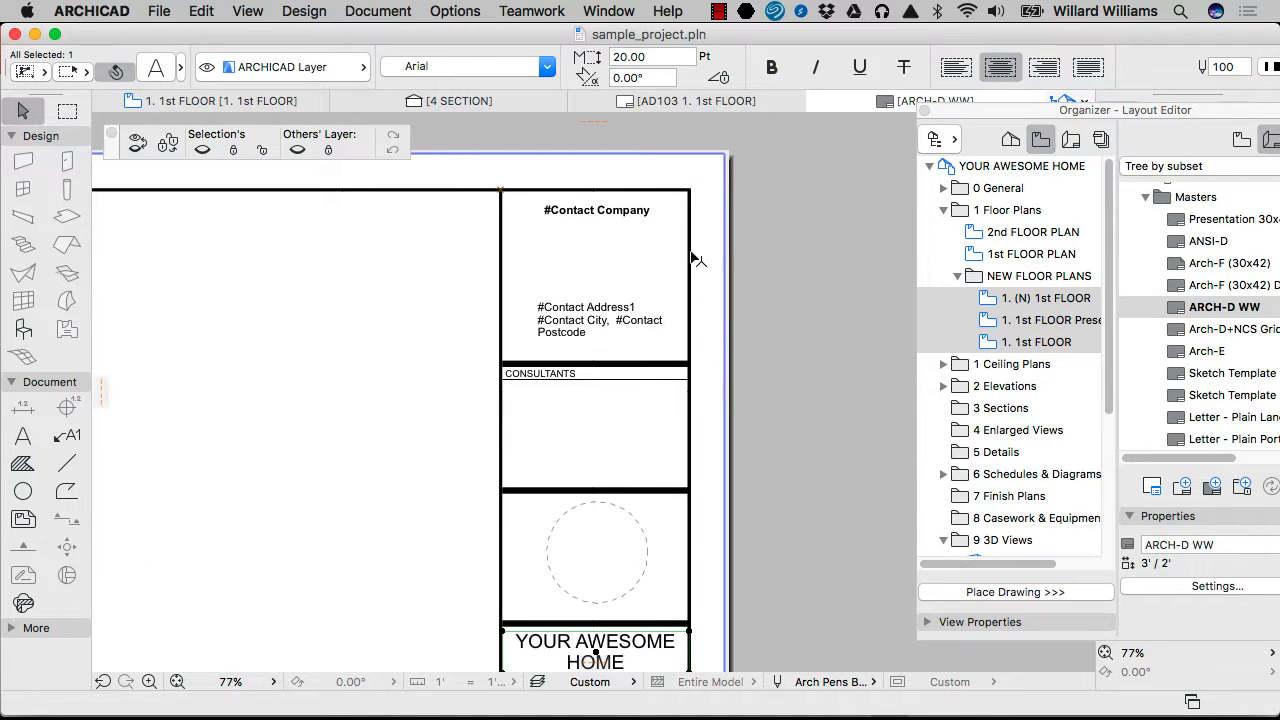
pyautogui.press('Escape')
pyautogui.scroll(-6, 654, 386)
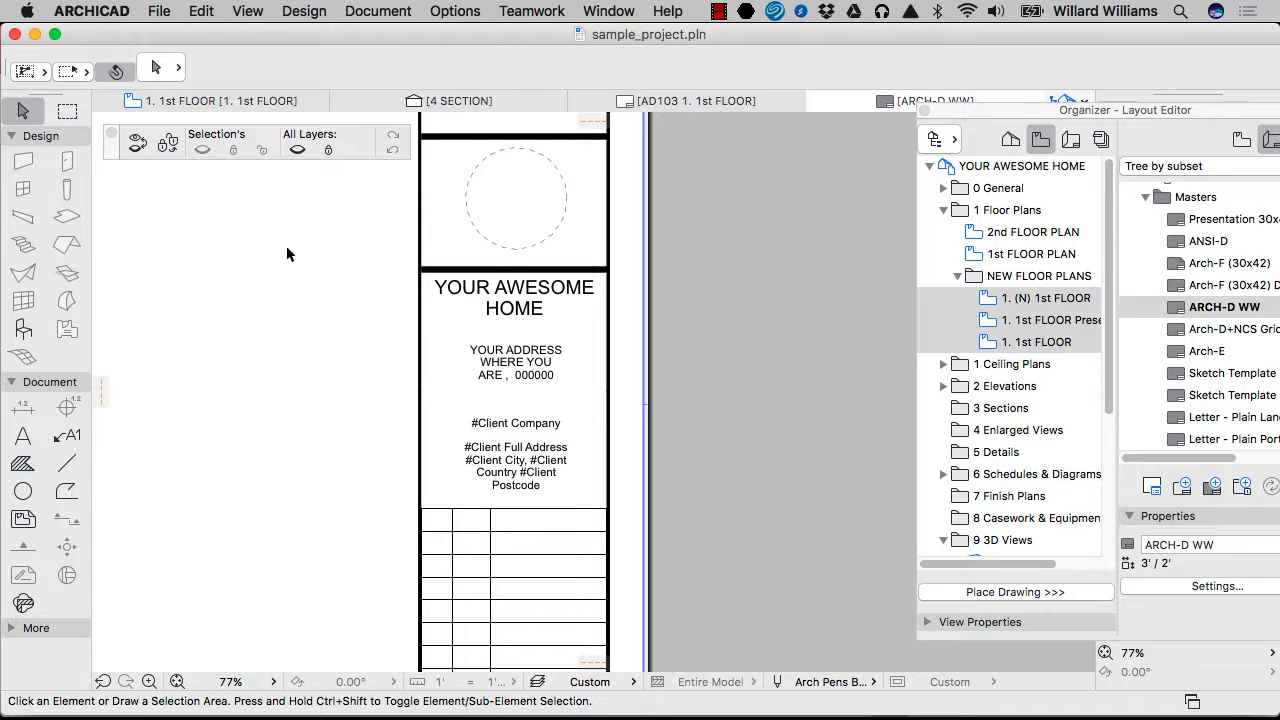
pyautogui.click(160, 11)
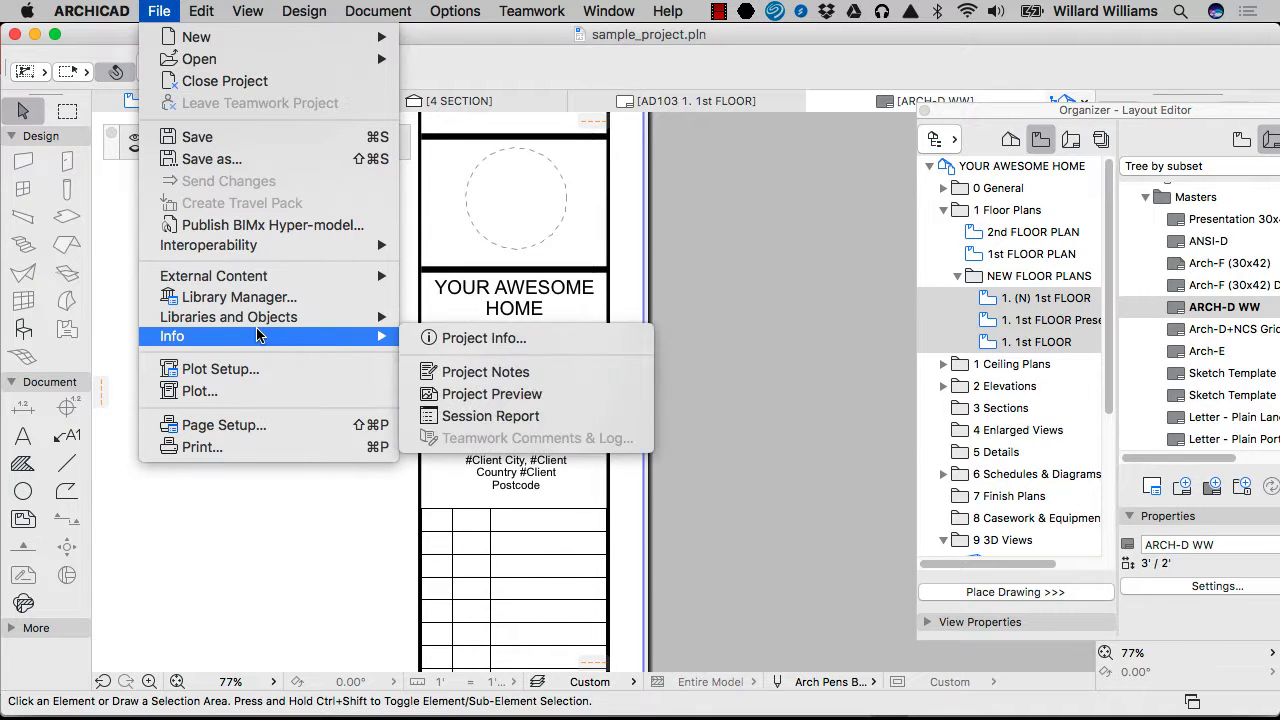
pyautogui.moveTo(345, 338)
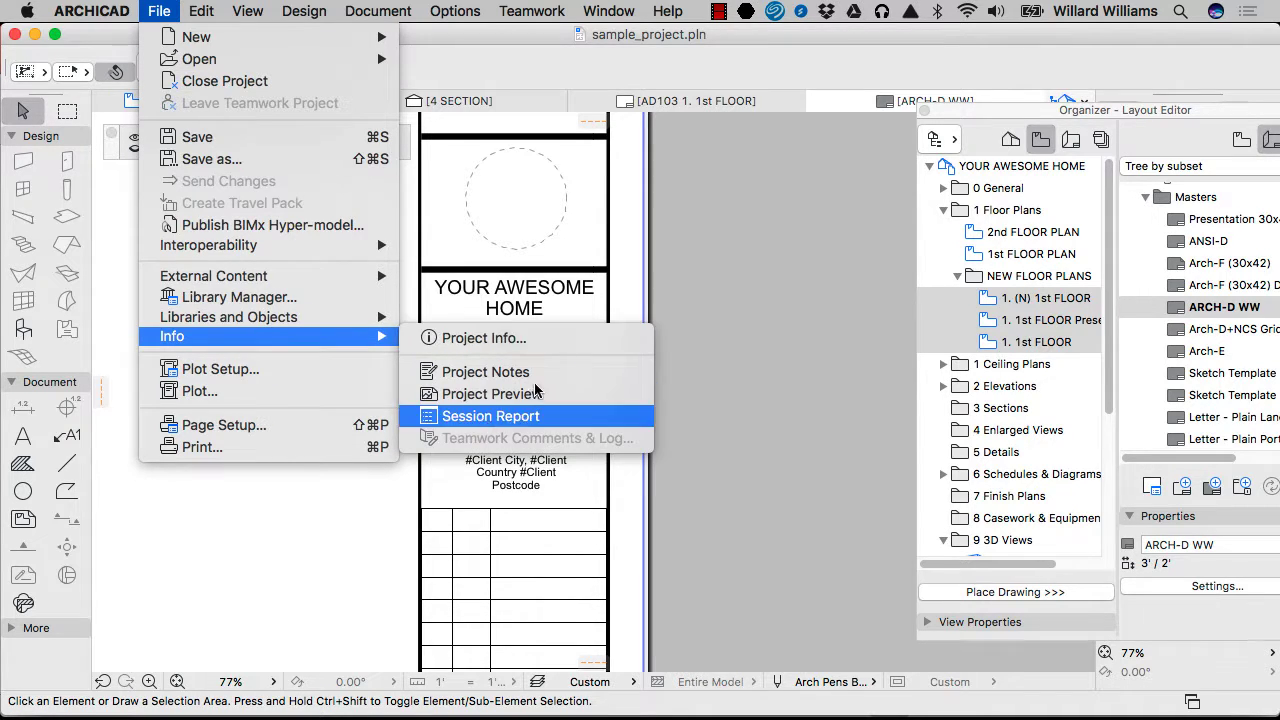
pyautogui.click(660, 360)
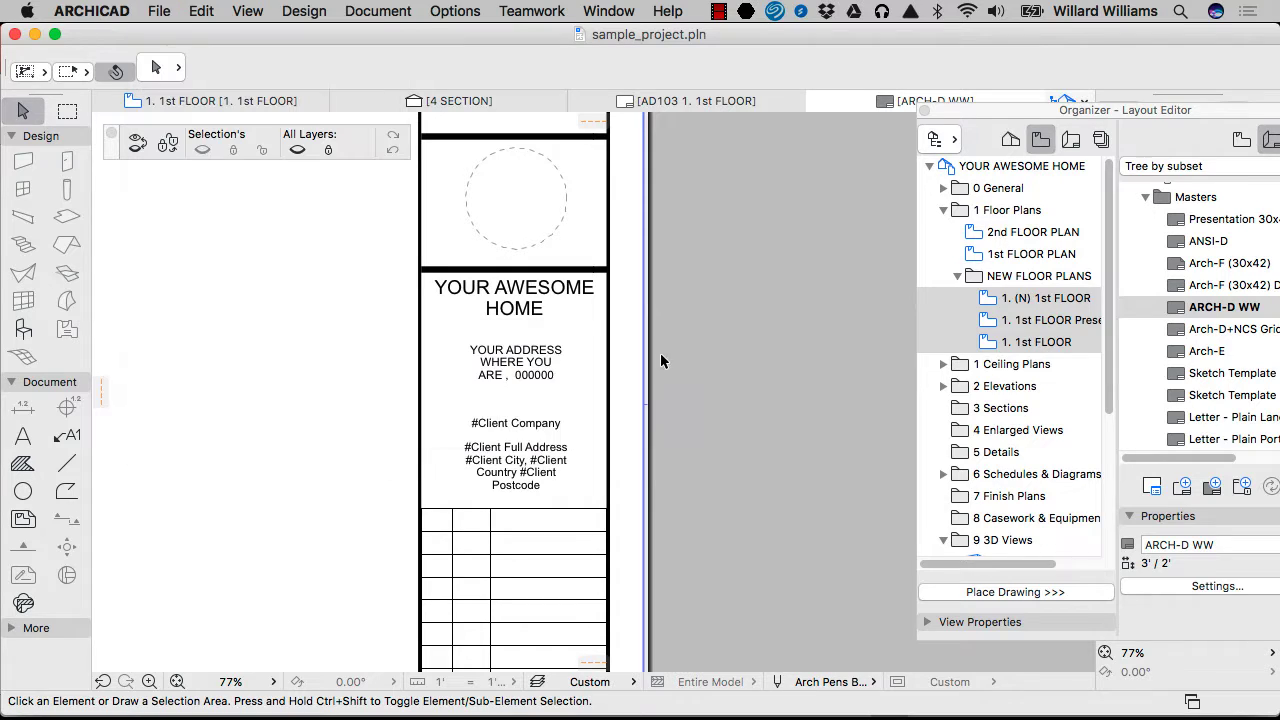
# Step: Open the Arch-D+NCS Grid master layout and check the project, address and client fields in its title block
pyautogui.doubleClick(1219, 330)
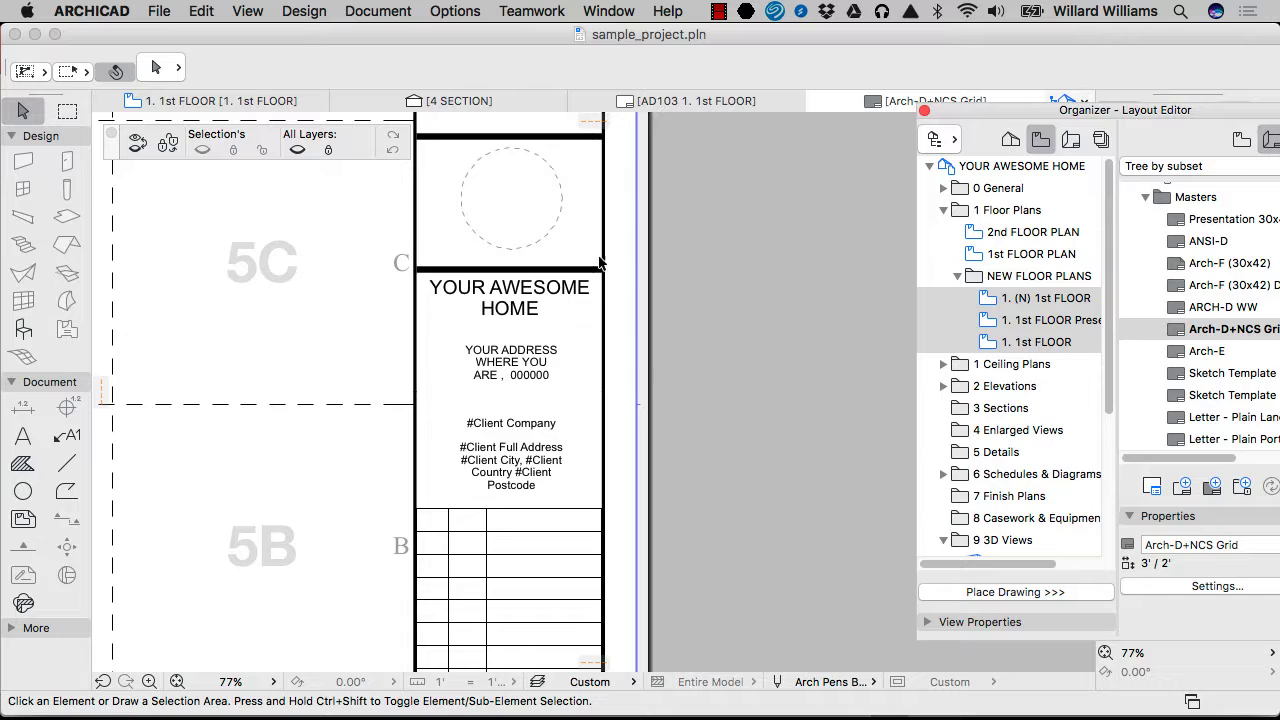
pyautogui.moveTo(502, 336); pyautogui.dragTo(653, 418, button='middle')
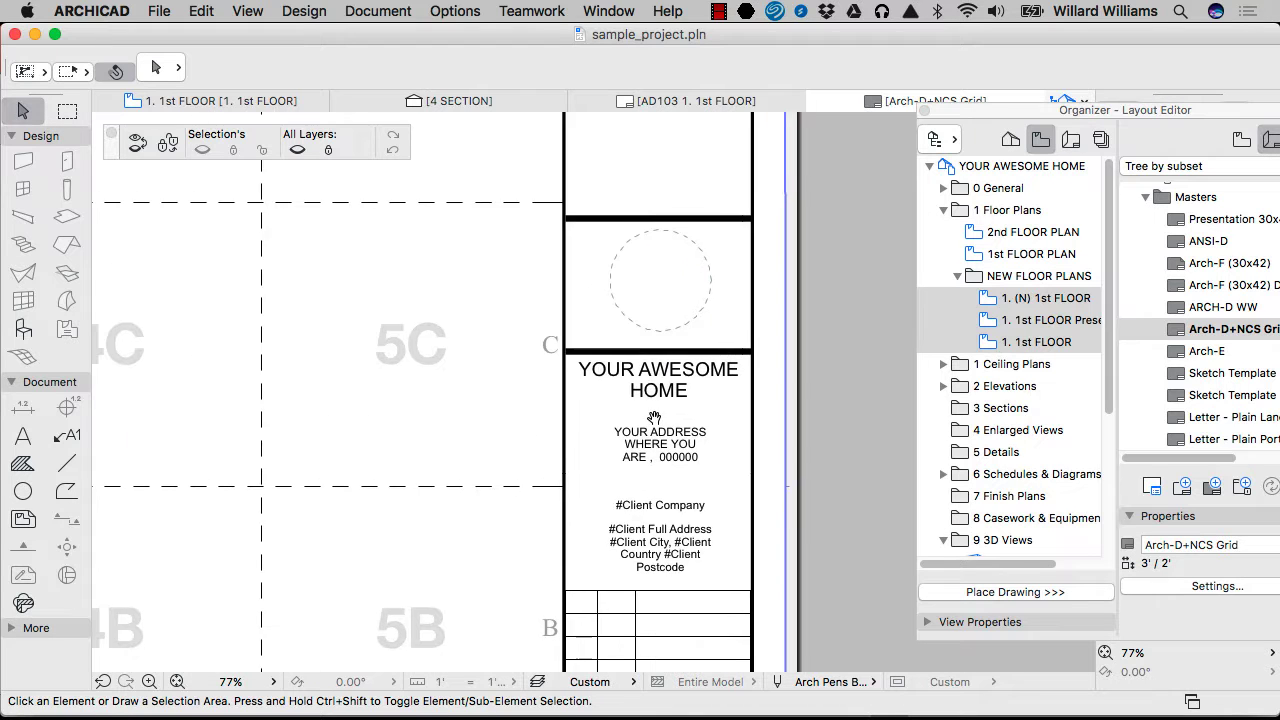
pyautogui.scroll(-3, 650, 401)
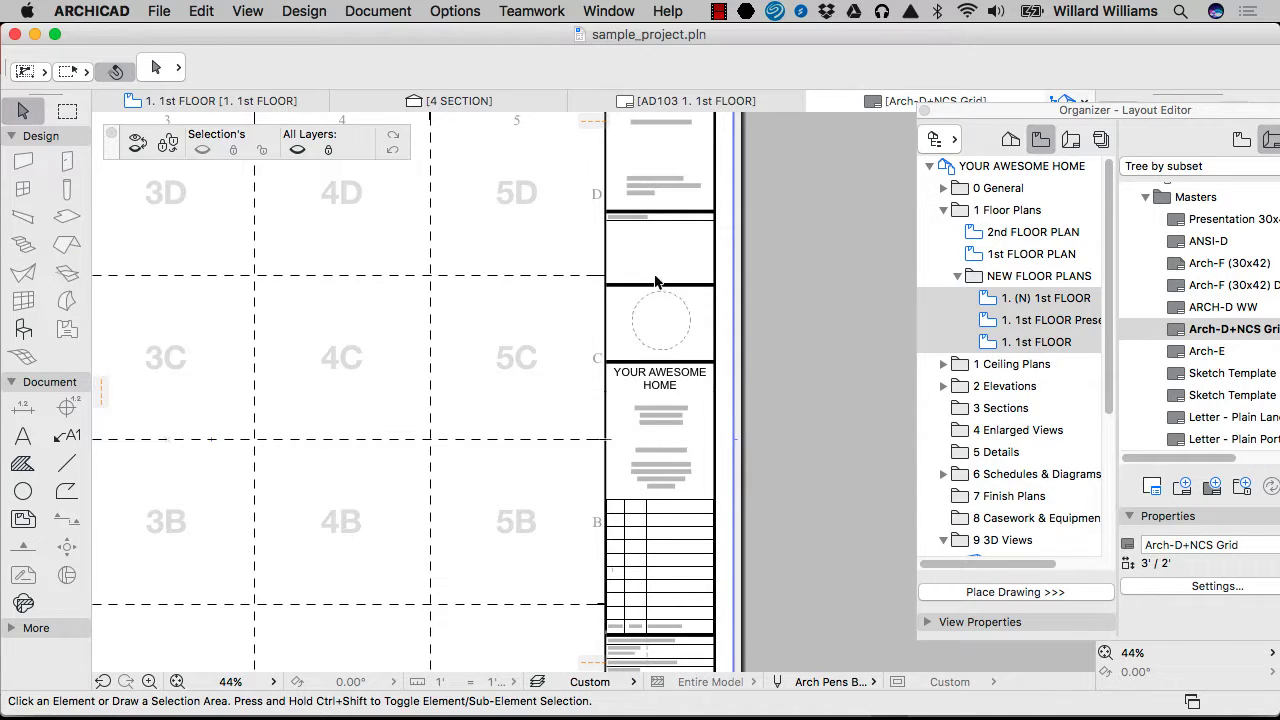
pyautogui.scroll(5, 655, 282)
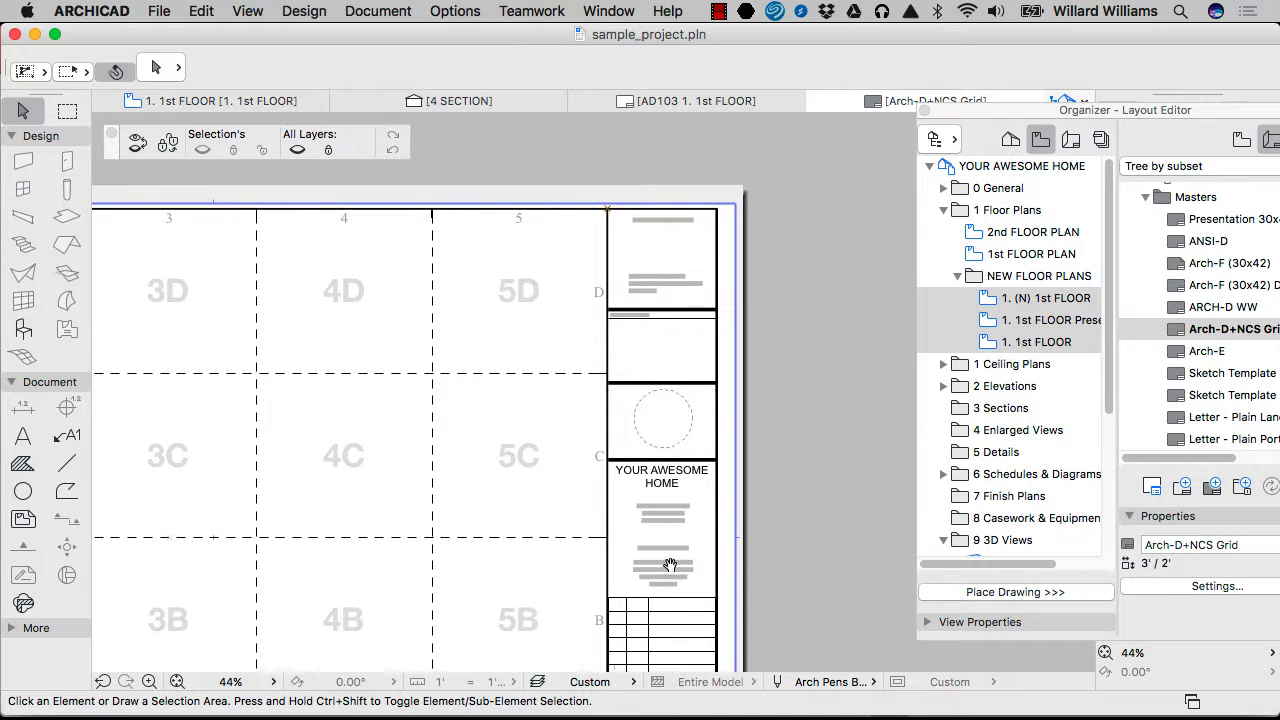
pyautogui.moveTo(670, 565); pyautogui.dragTo(630, 411, button='middle')
pyautogui.scroll(4, 629, 322)
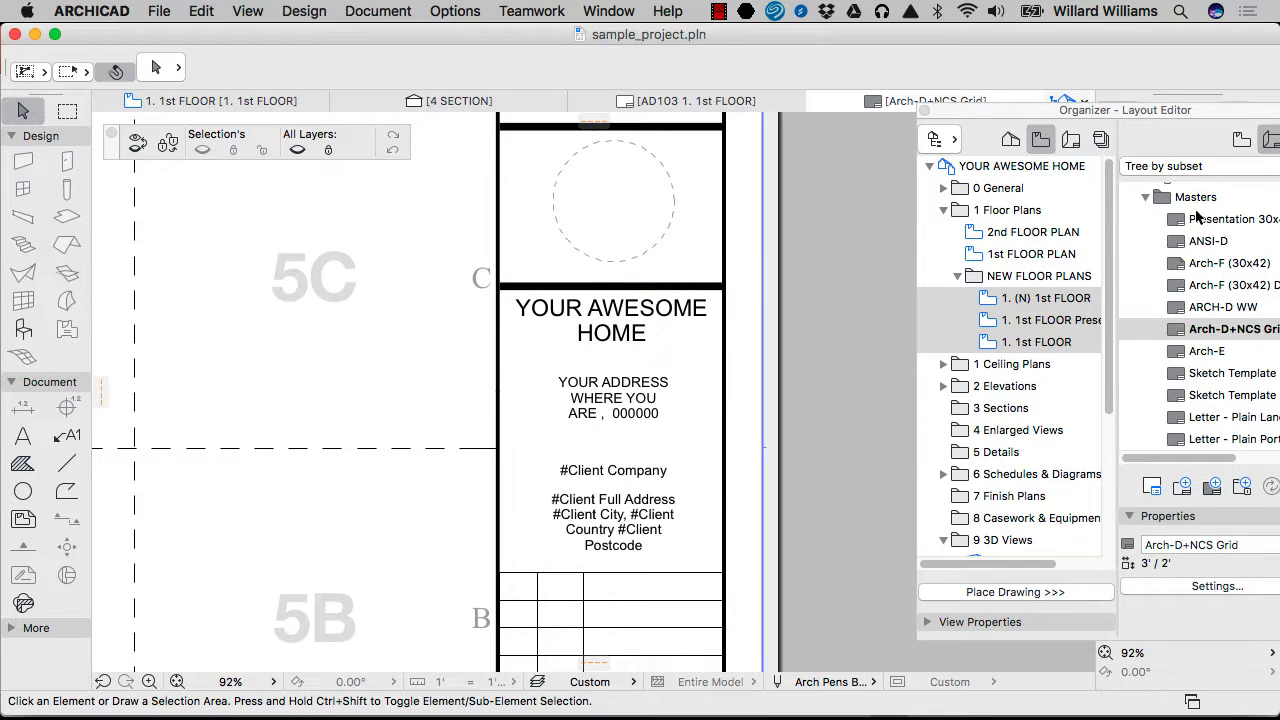
# Step: Open the Letter - Plain Landscape master layout and view the whole sheet
pyautogui.click(1205, 418)
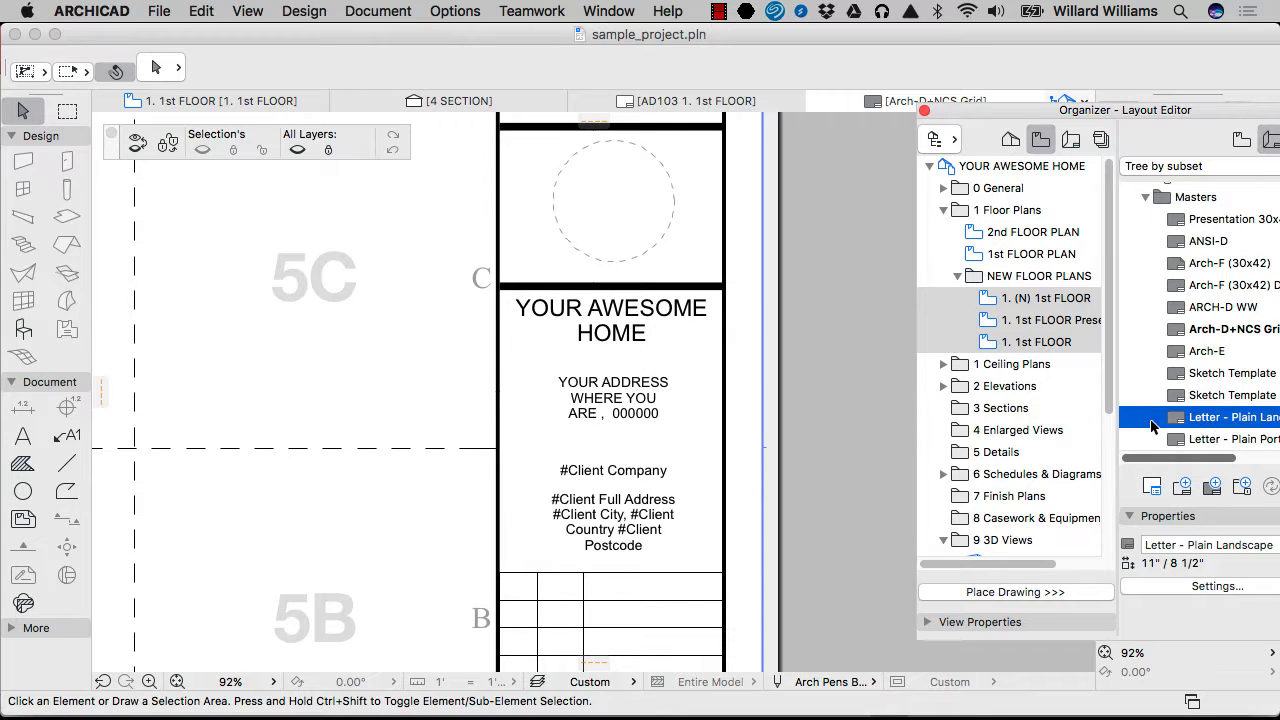
pyautogui.doubleClick(1233, 425)
pyautogui.scroll(-5, 720, 356)
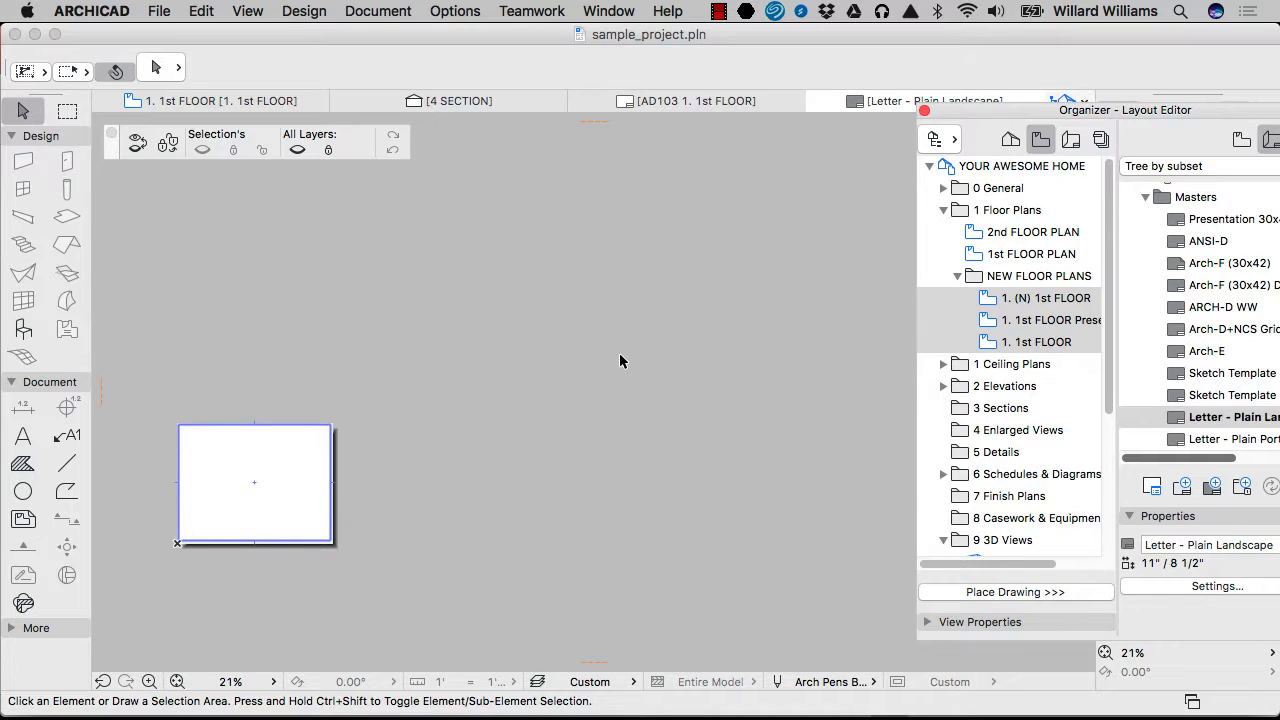
pyautogui.scroll(2, 205, 516)
pyautogui.scroll(1, 206, 515)
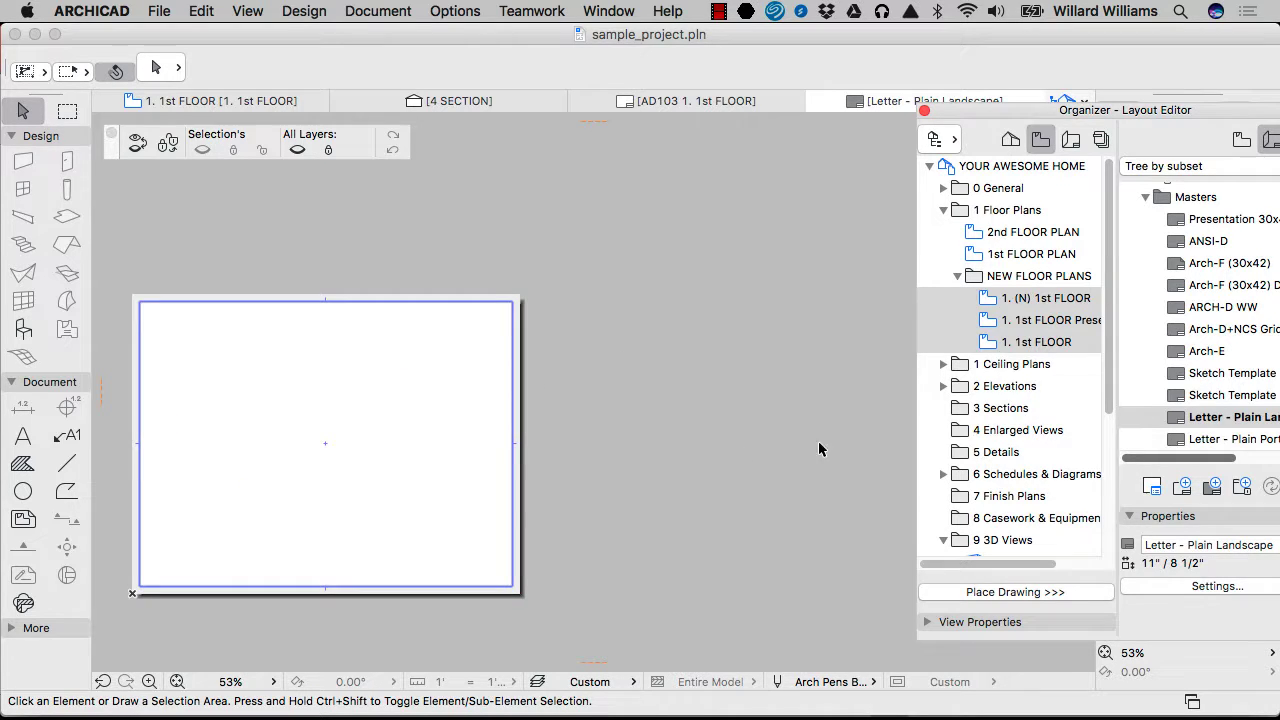
# Step: Open the Sketch Template 11x17 landscape master layout and bring its title block's overlong Location address into view
pyautogui.doubleClick(1207, 395)
pyautogui.scroll(3, 748, 307)
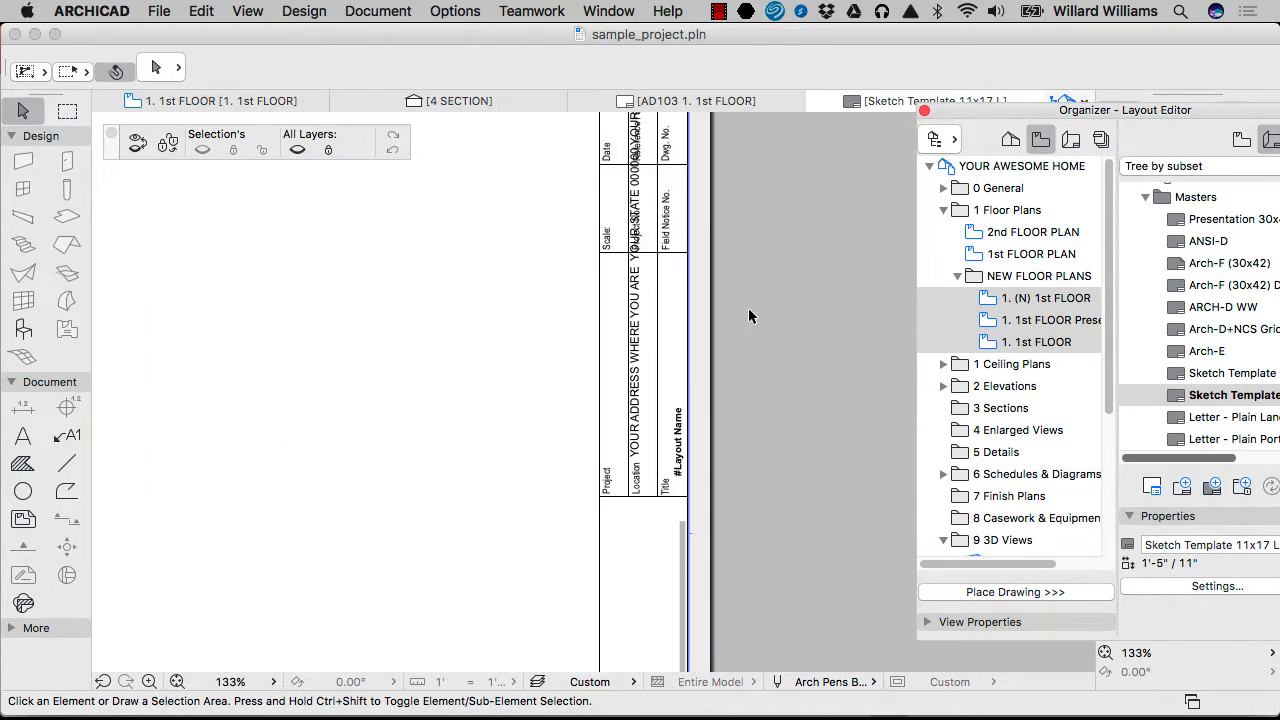
pyautogui.moveTo(688, 307); pyautogui.dragTo(660, 420, button='middle')
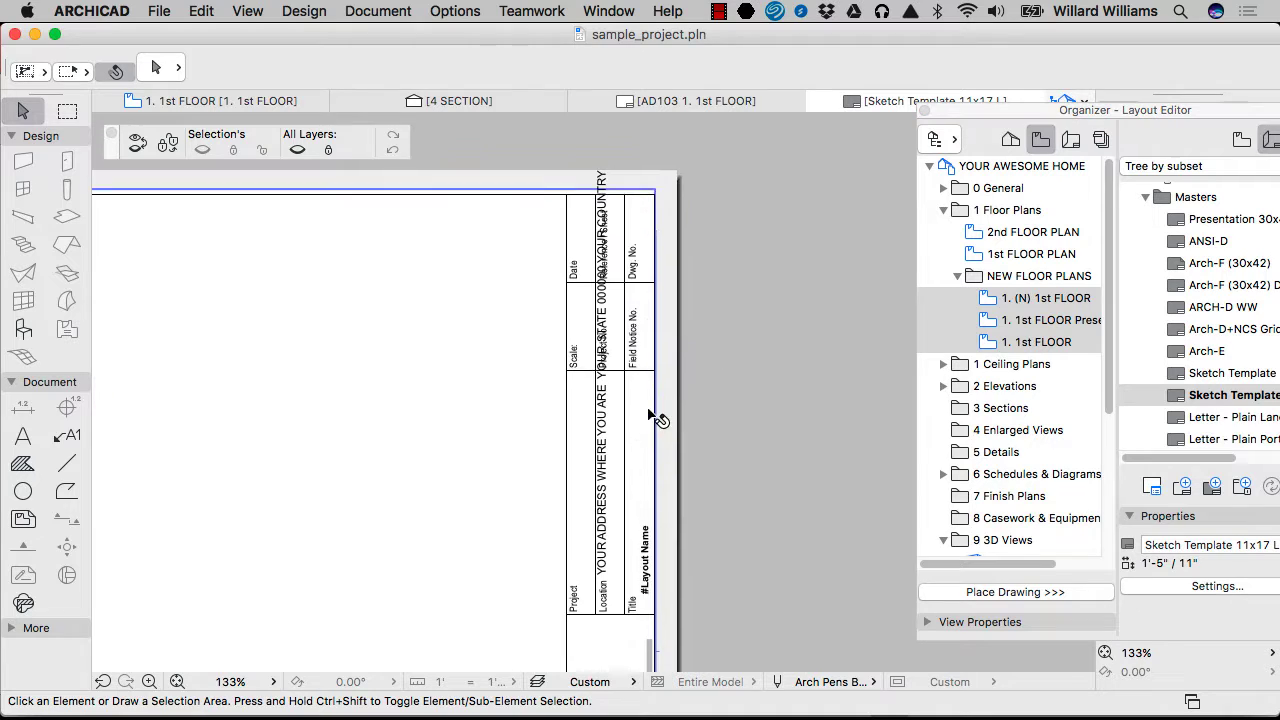
# Step: Try to shorten the Location address text box to the edge of its title block cell
pyautogui.click(603, 177)
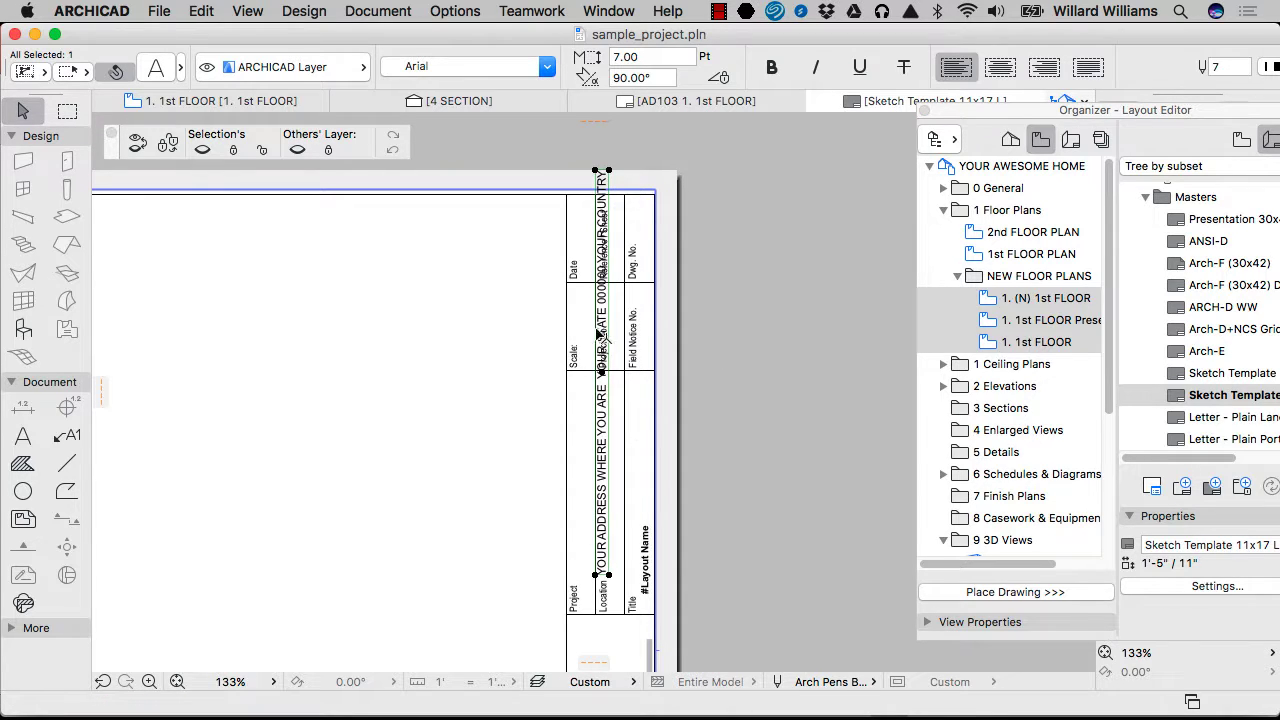
pyautogui.click(609, 171)
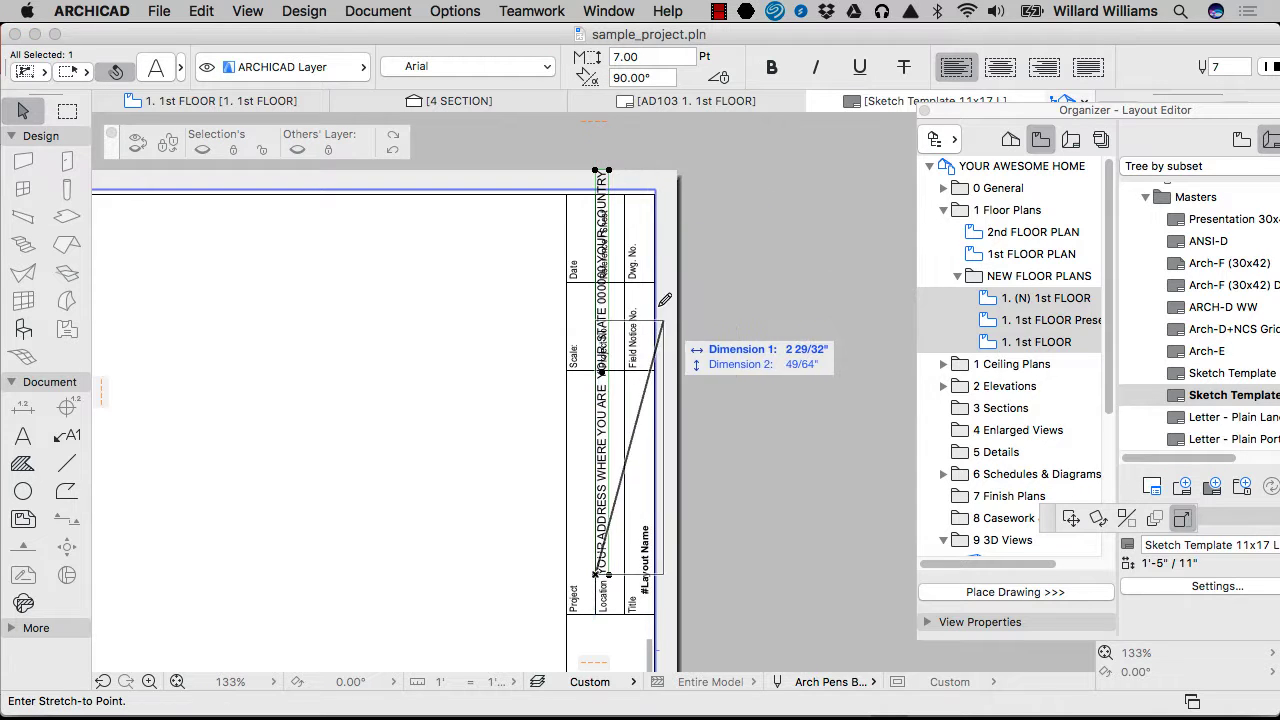
pyautogui.scroll(5, 616, 402)
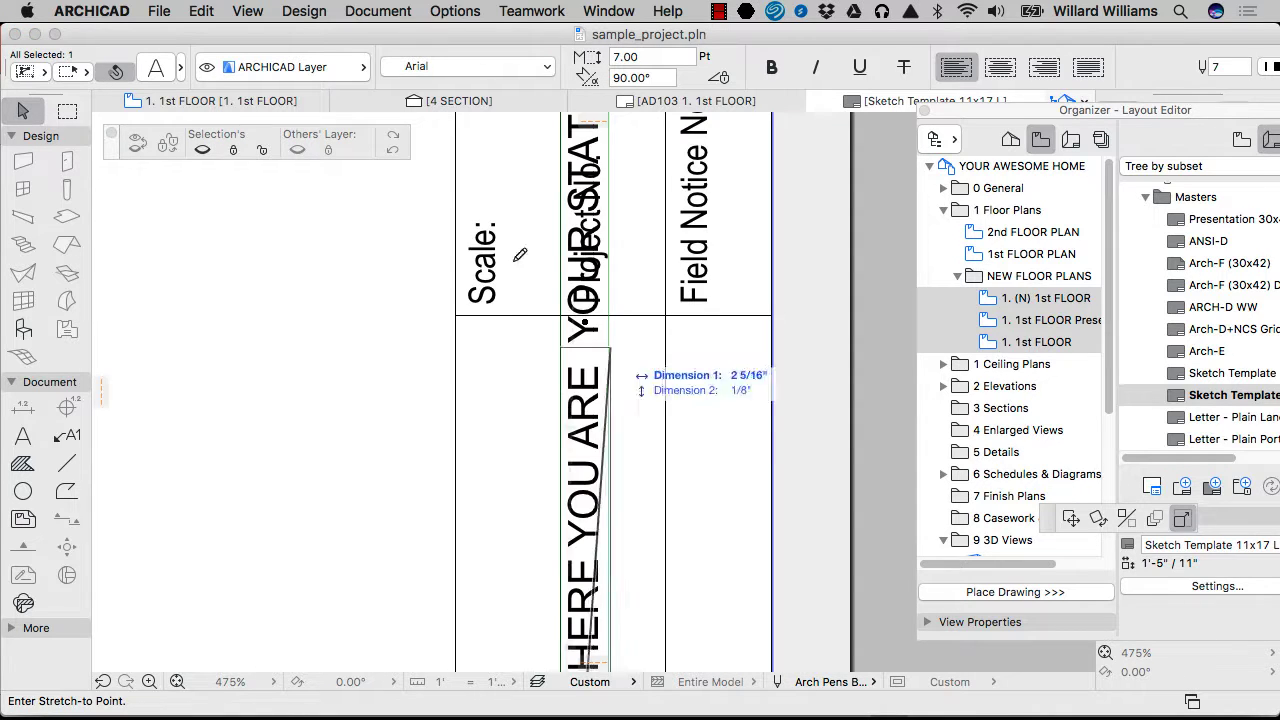
pyautogui.click(560, 378)
pyautogui.scroll(-5, 600, 500)
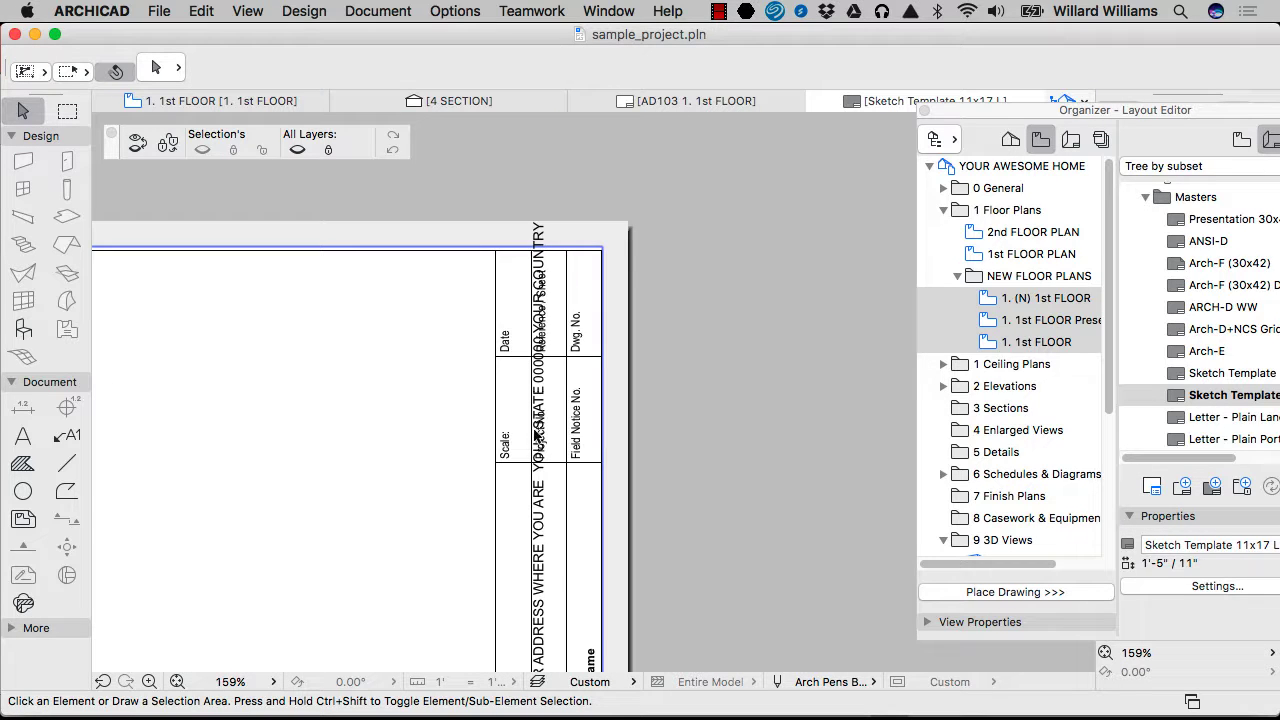
# Step: Stretch the Location address text box so it ends at the Project No. divider and its text wraps
pyautogui.scroll(-3, 540, 400)
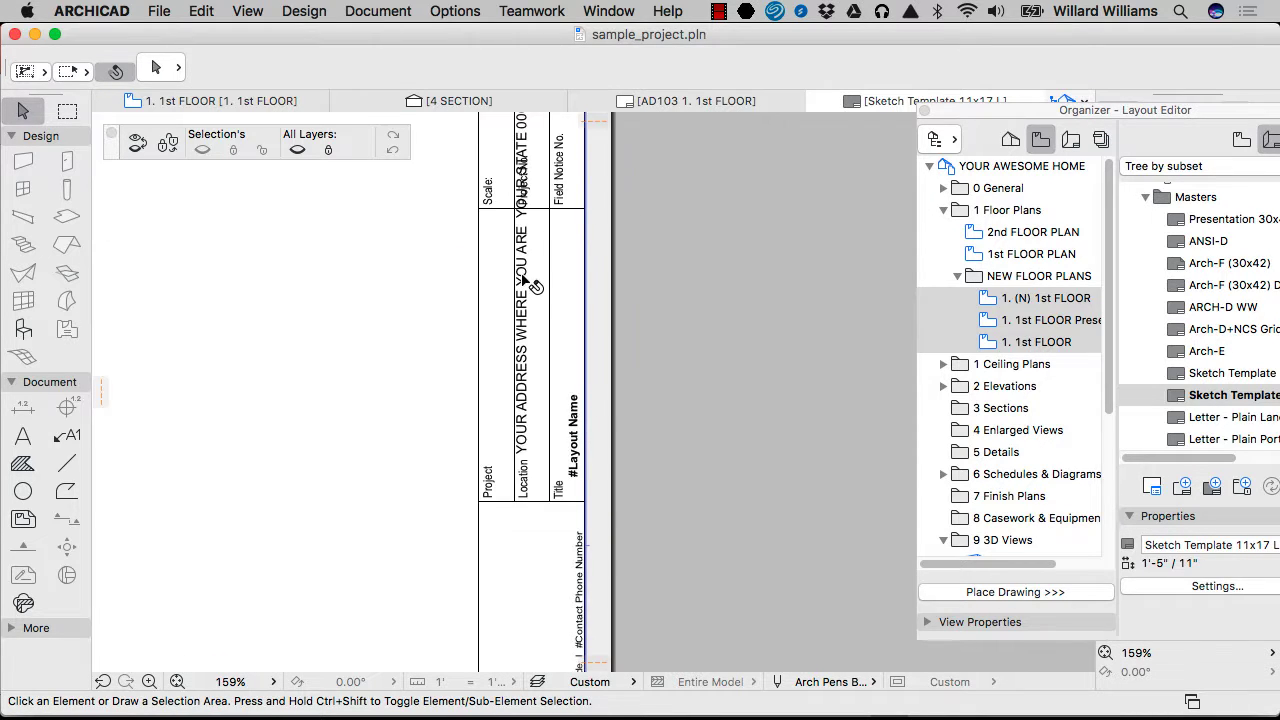
pyautogui.click(530, 150)
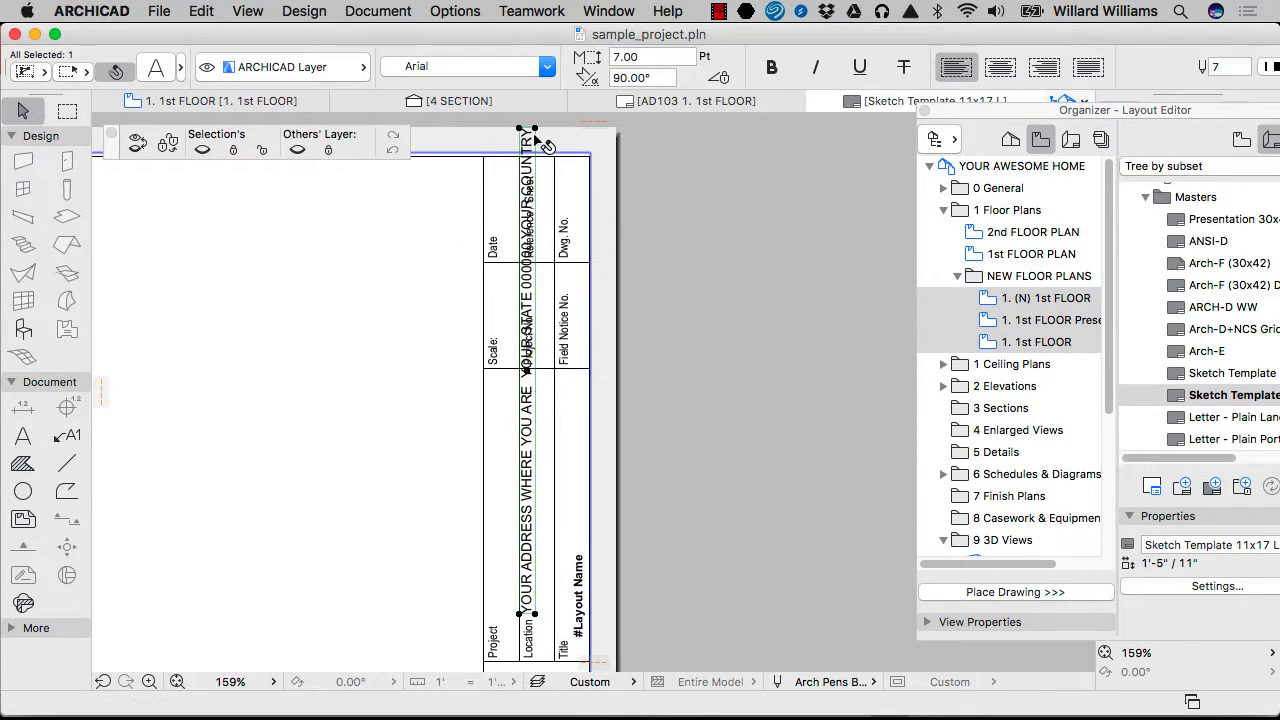
pyautogui.click(535, 128)
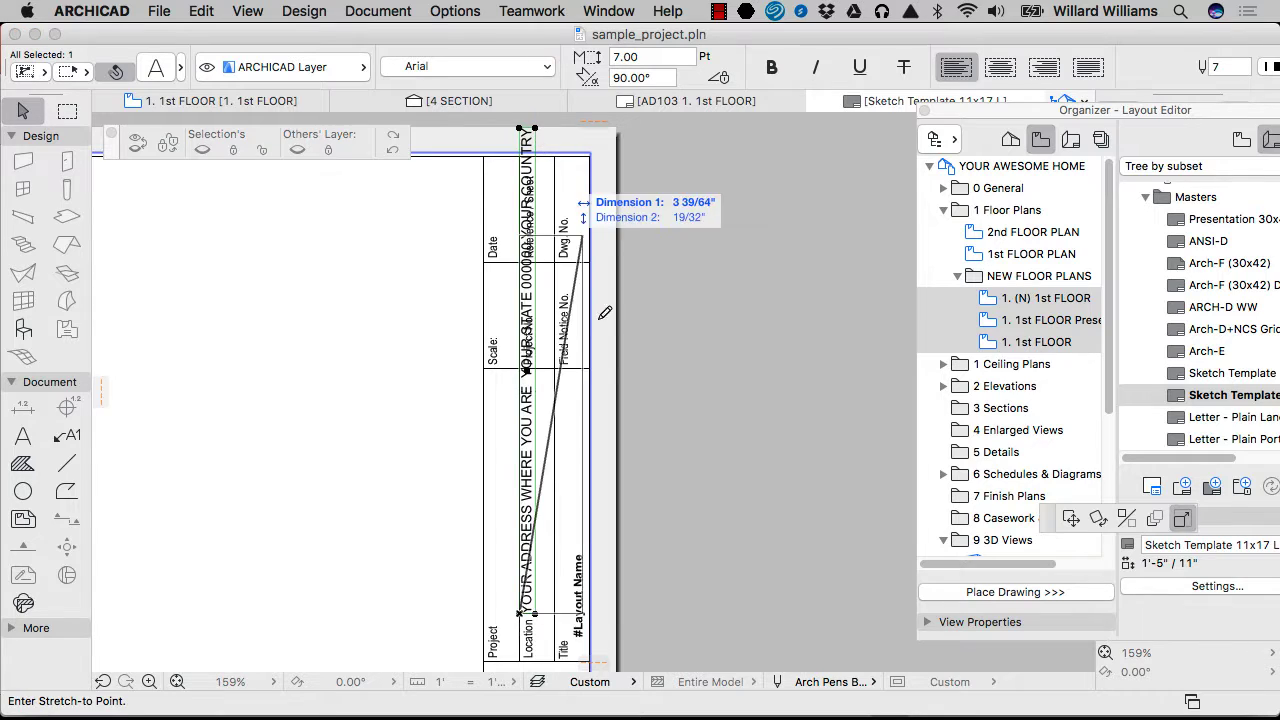
pyautogui.click(566, 366)
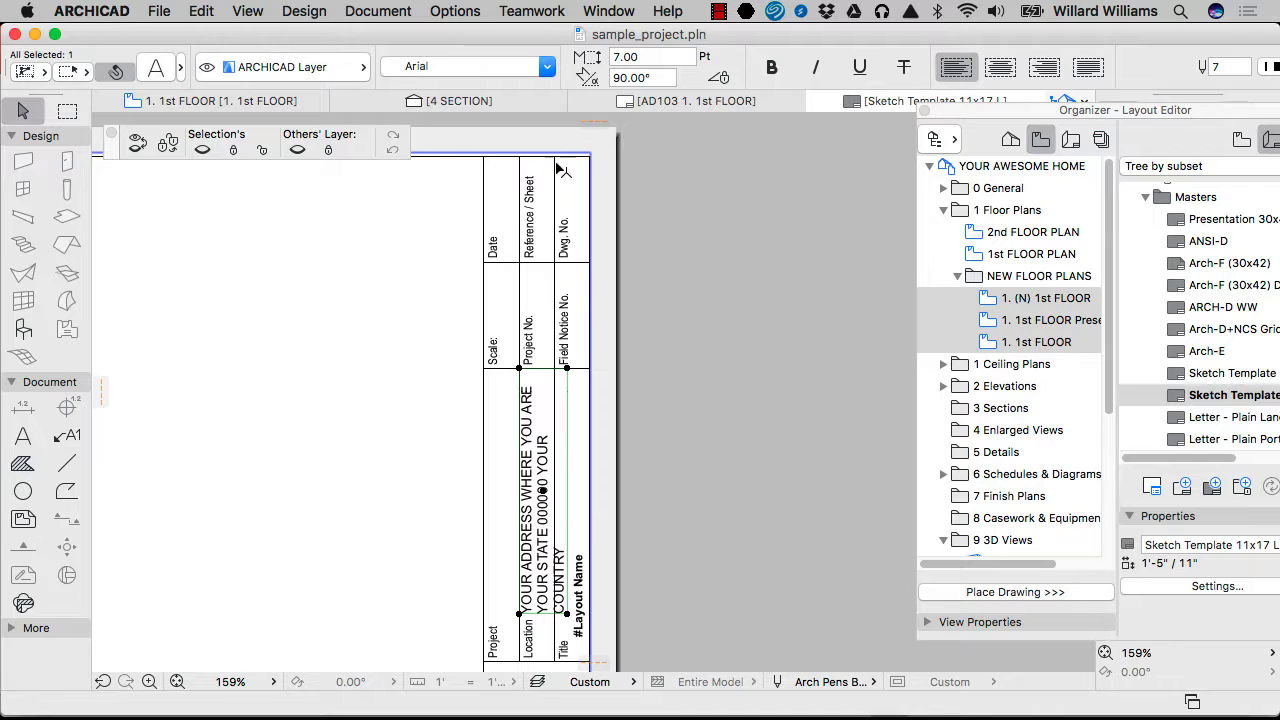
# Step: Set the Location address text size to 6 pt, deselect it and check its fit in the title block
pyautogui.click(637, 57)
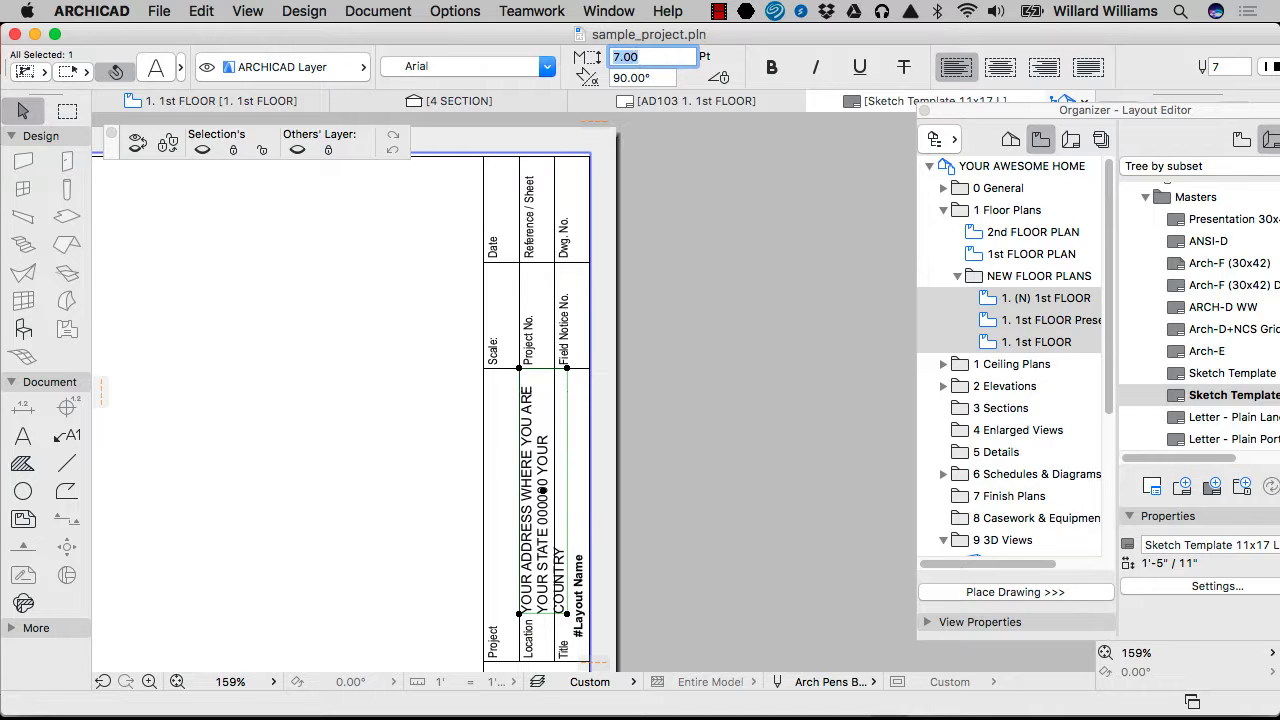
pyautogui.write('6')
pyautogui.press('Return')
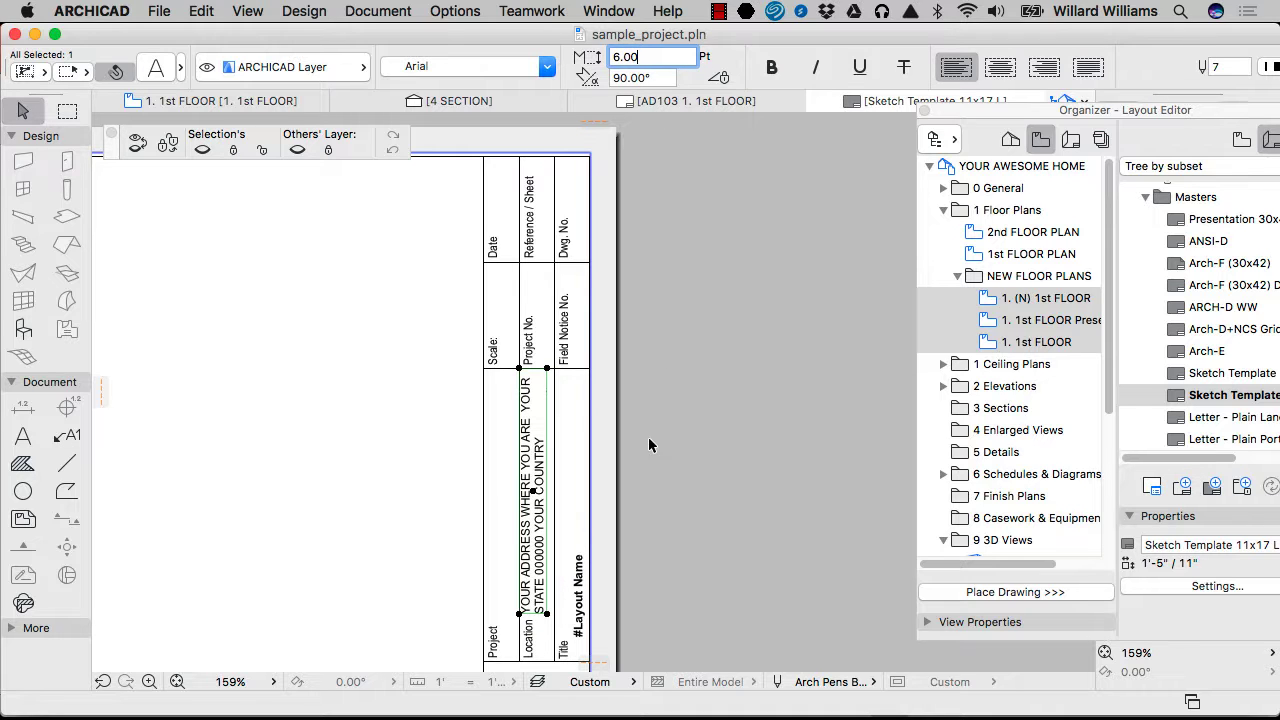
pyautogui.click(577, 434)
pyautogui.scroll(2, 579, 436)
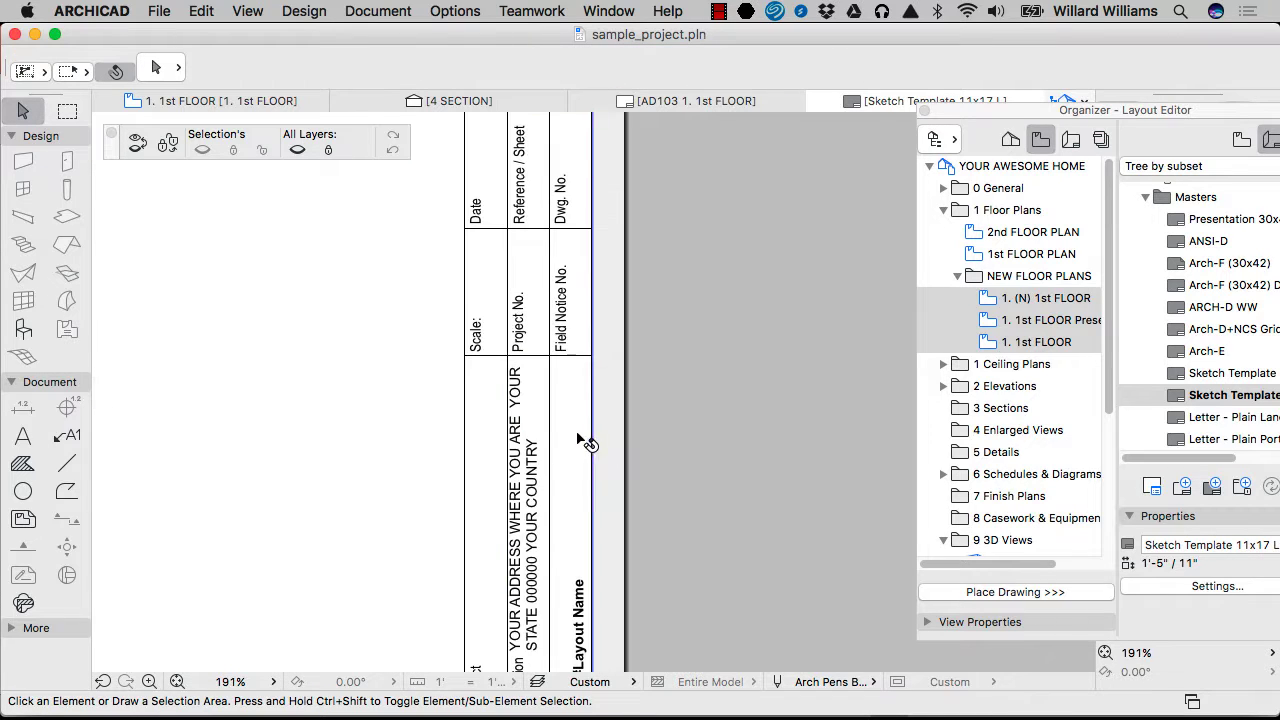
pyautogui.scroll(-3, 566, 487)
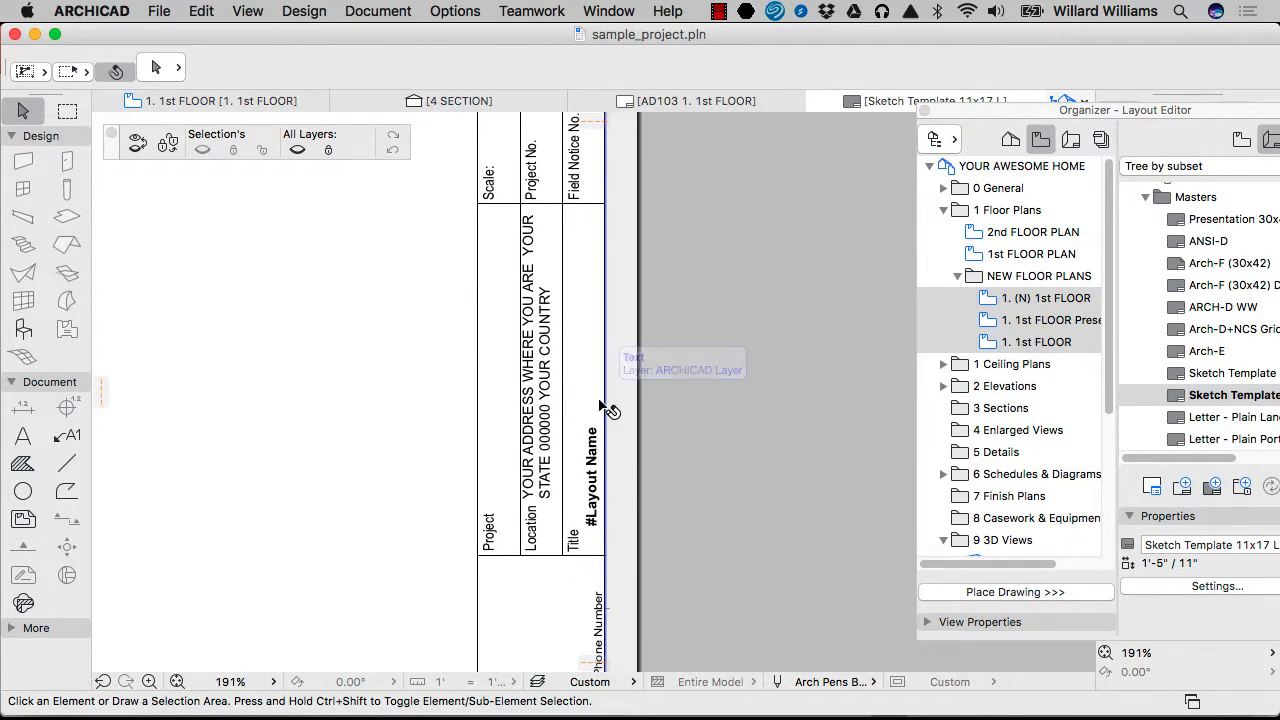
# Step: Reopen the ARCH-D WW master layout and review its title block from the sheet title up to the contact fields
pyautogui.doubleClick(1215, 309)
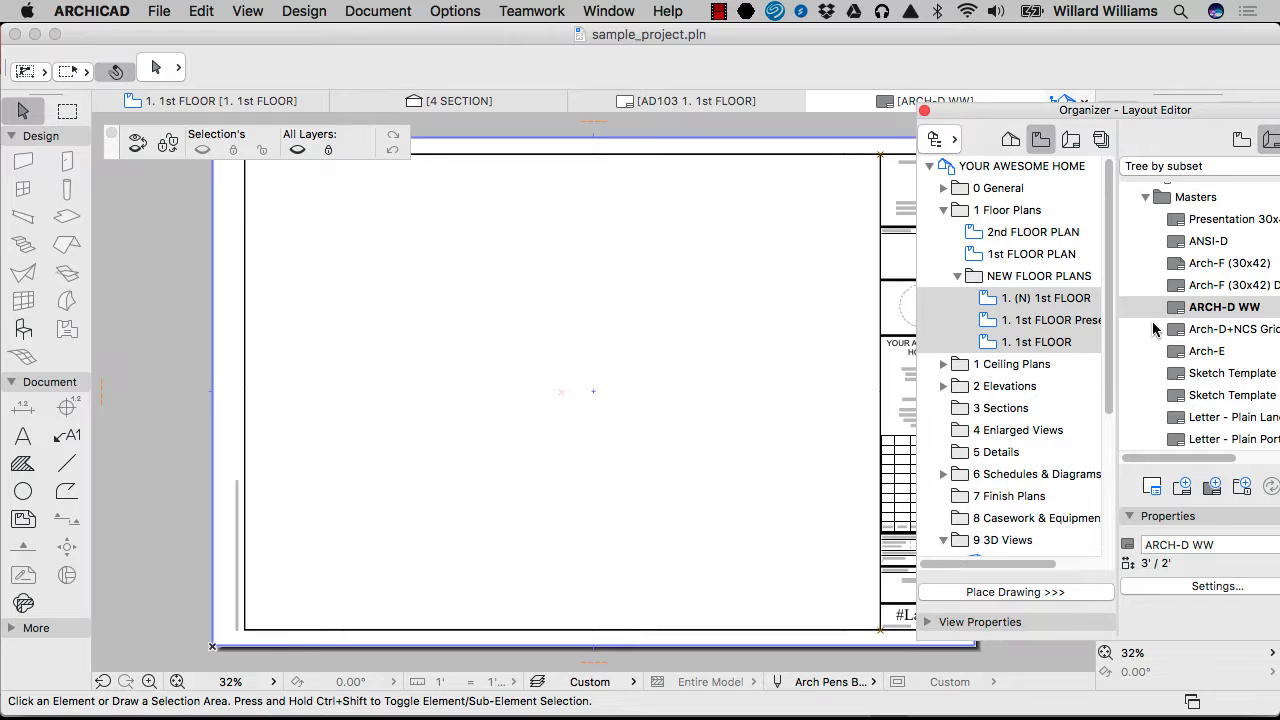
pyautogui.moveTo(805, 367); pyautogui.dragTo(586, 380, button='middle')
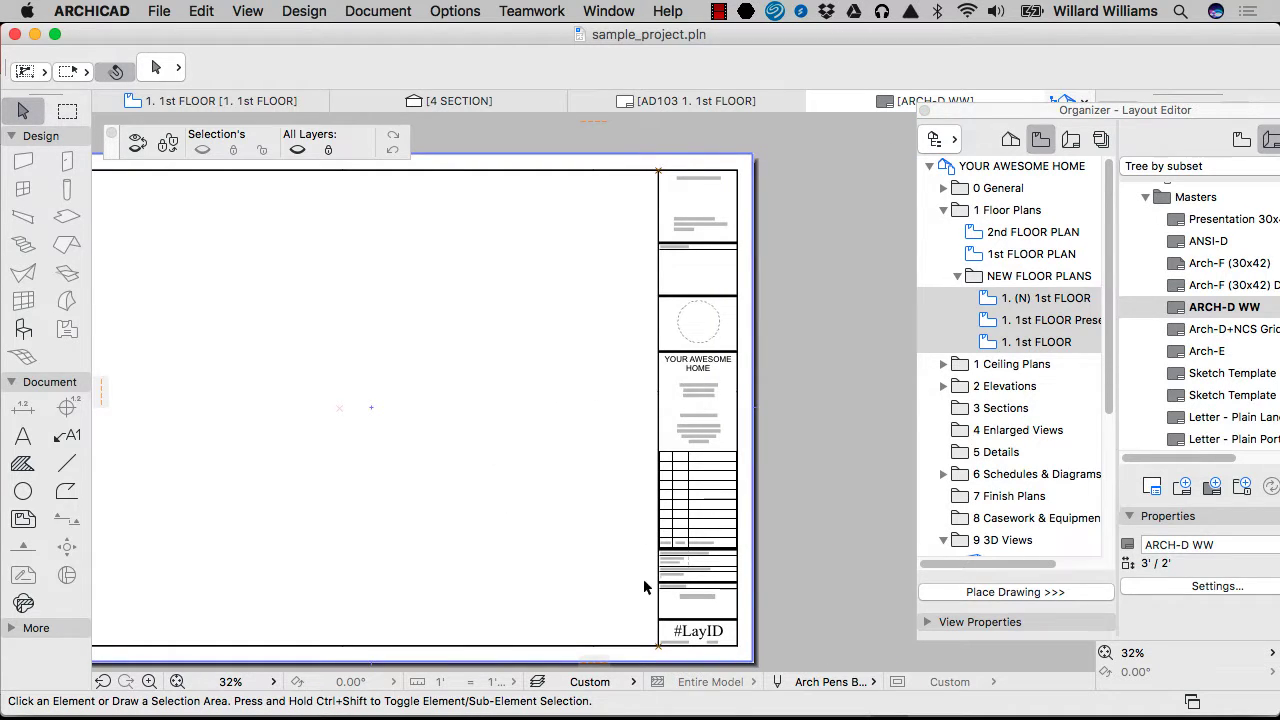
pyautogui.scroll(5, 644, 587)
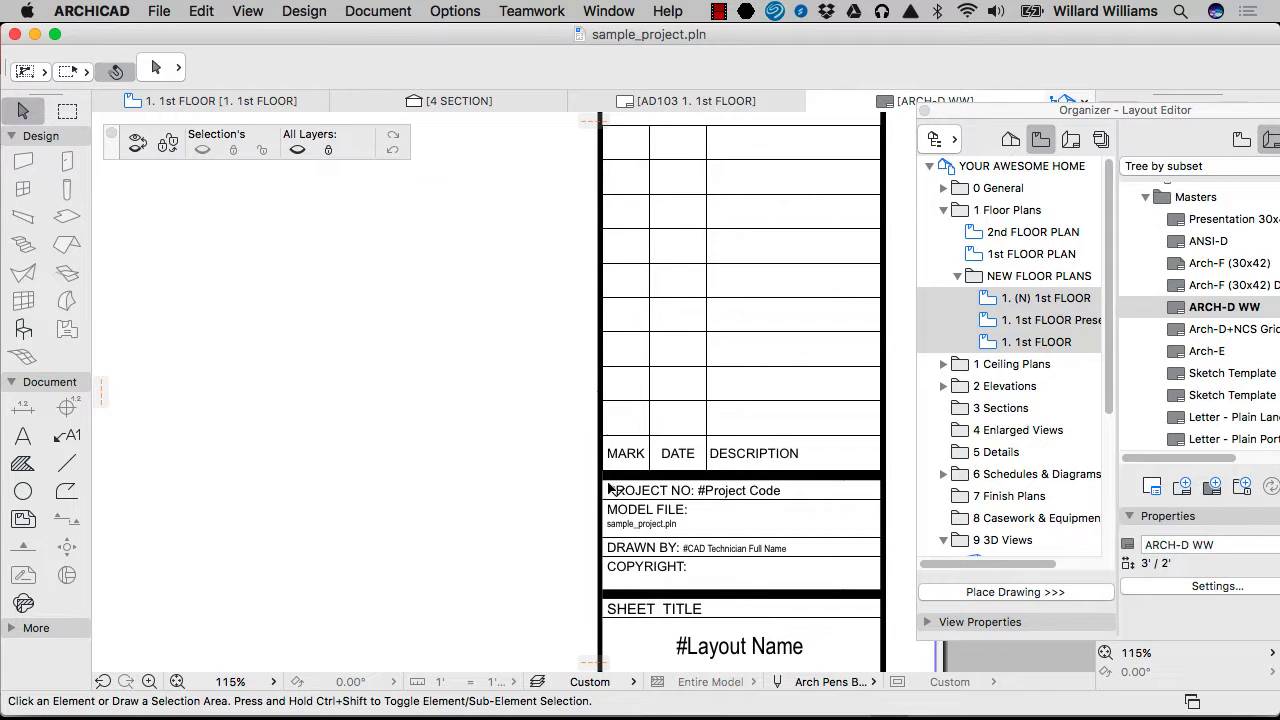
pyautogui.scroll(-5, 608, 487)
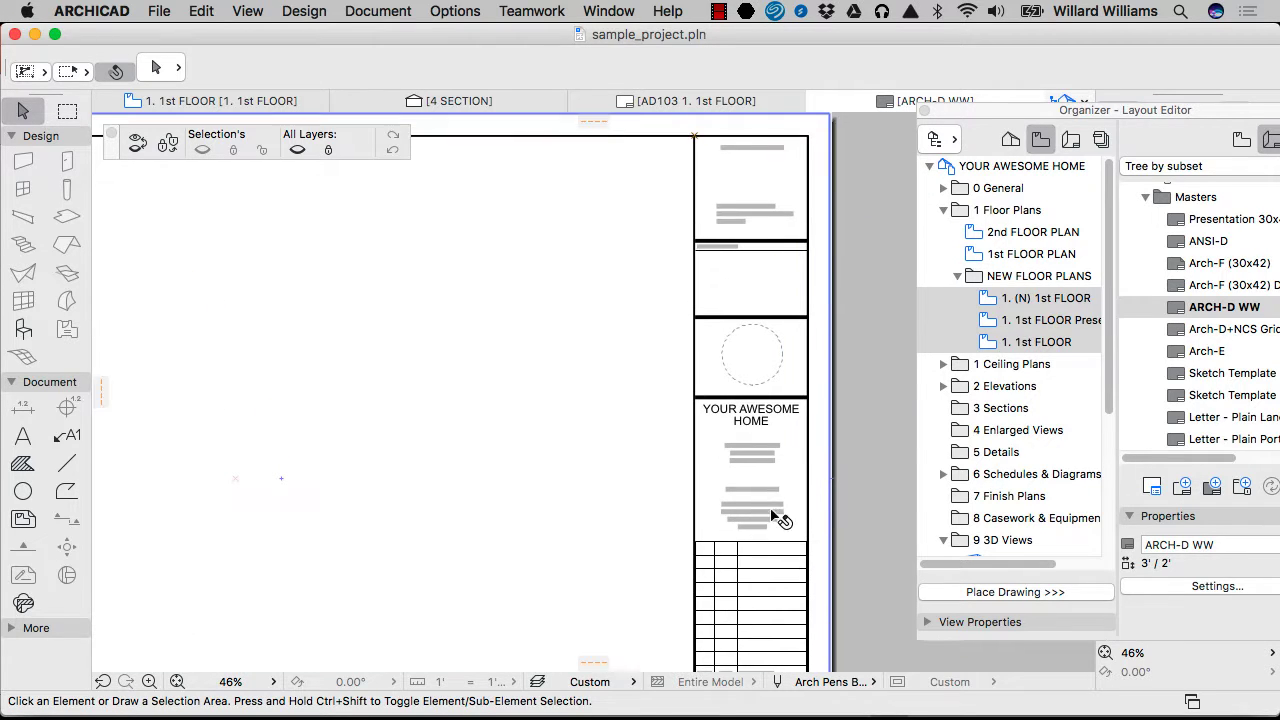
# Step: Open the Arch-D+NCS Grid master layout and bring up its Master Layout Settings
pyautogui.doubleClick(1220, 328)
pyautogui.scroll(-4, 771, 247)
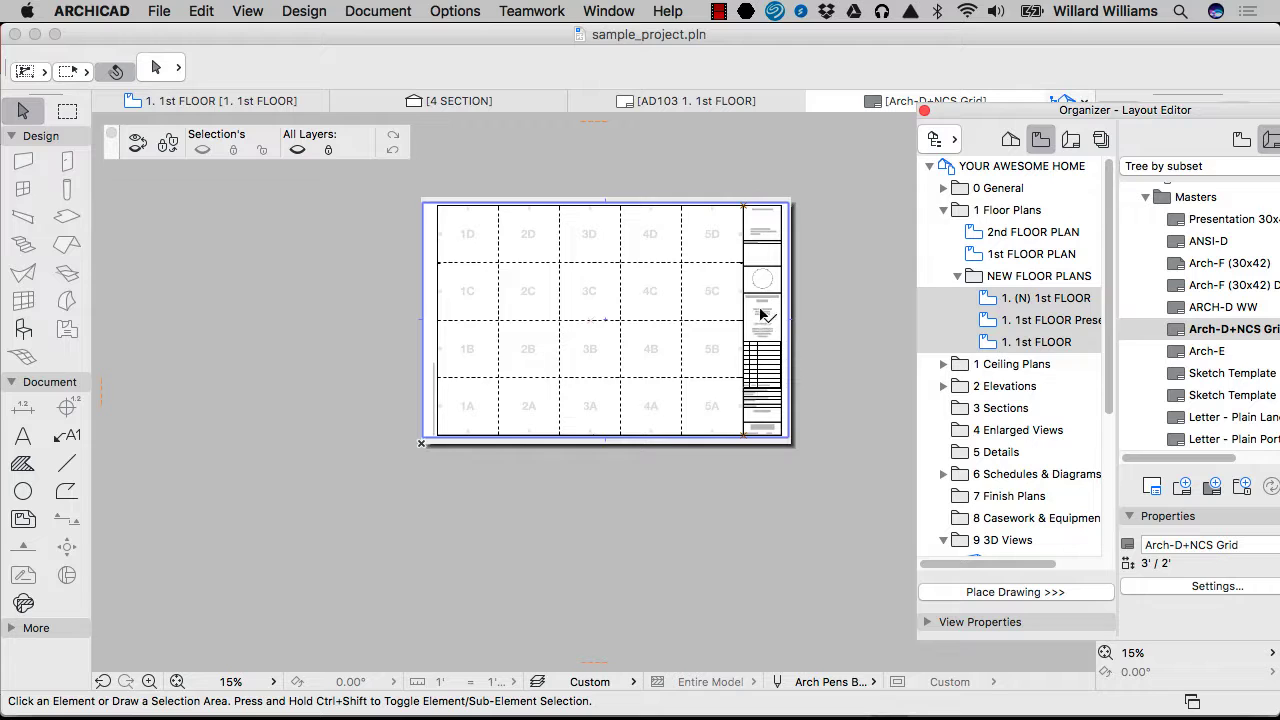
pyautogui.scroll(3, 760, 316)
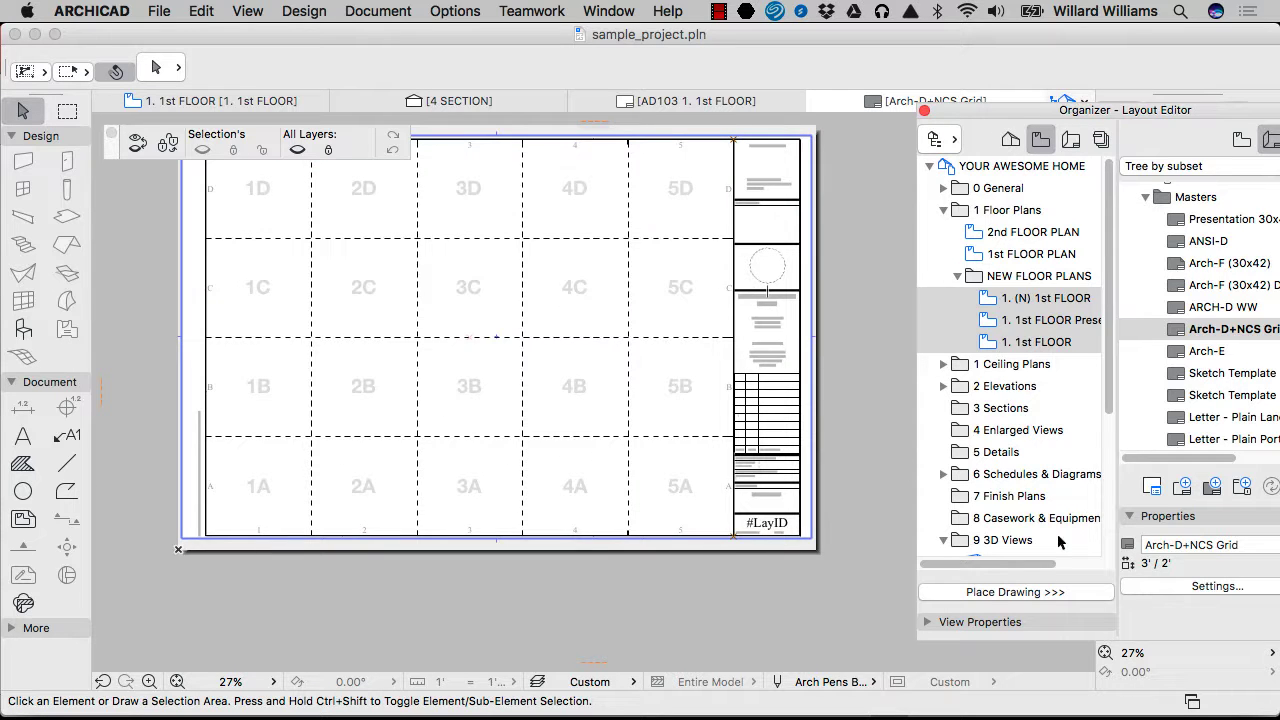
pyautogui.click(1213, 587)
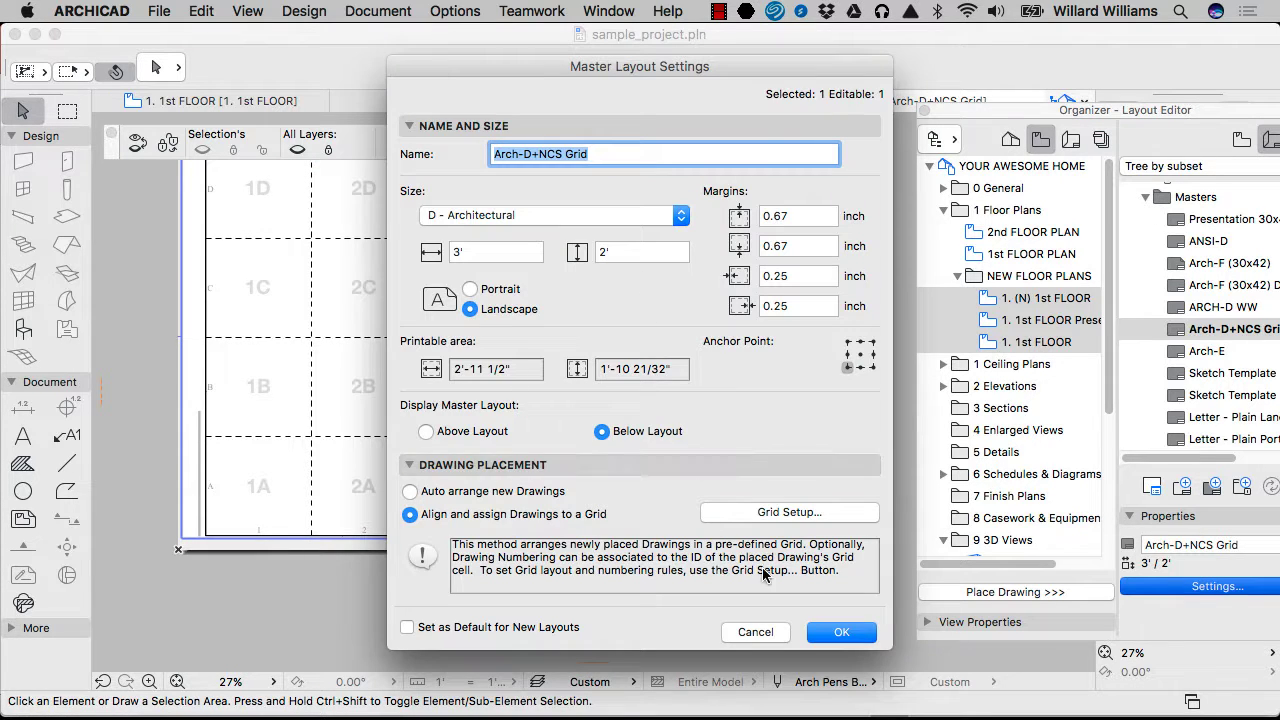
# Step: Set the top, bottom, left and right margins of the Arch-D+NCS Grid master layout to 0.10 inch
pyautogui.doubleClick(798, 216)
pyautogui.write('0.10')
pyautogui.press('Tab')
pyautogui.write('0.10')
pyautogui.press('Tab')
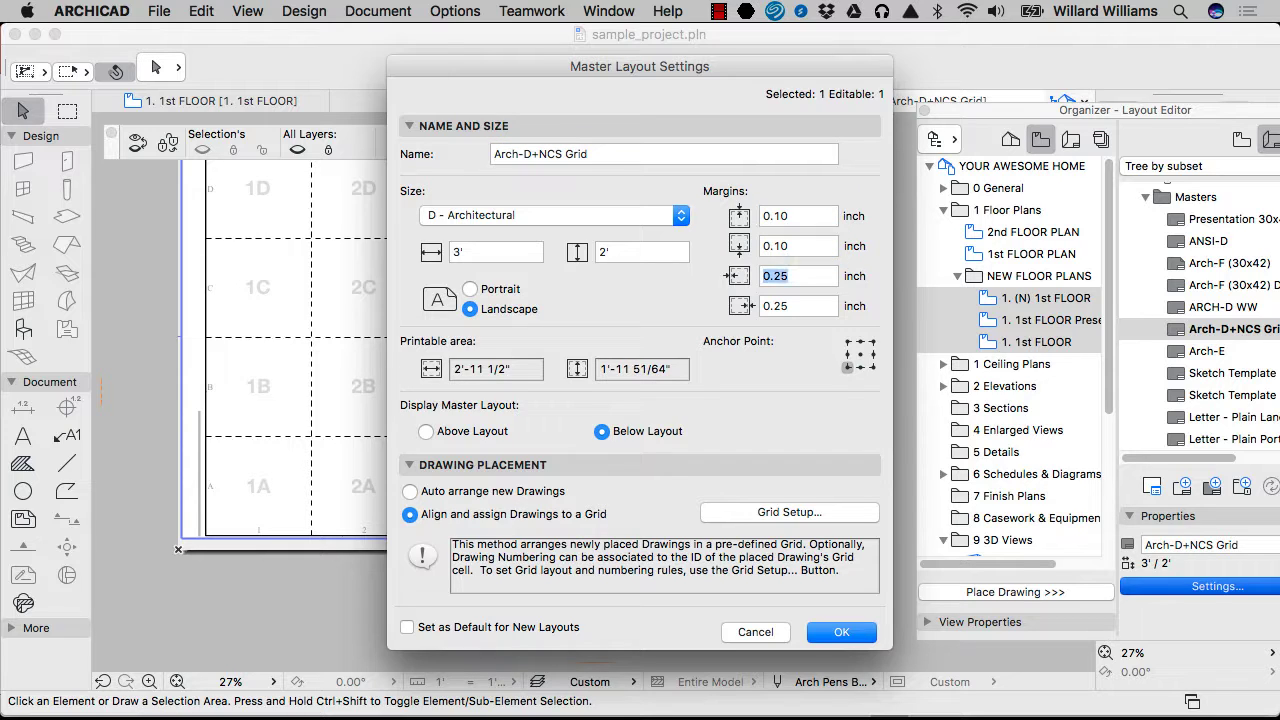
pyautogui.write('0.10')
pyautogui.press('Tab')
pyautogui.write('0.10')
pyautogui.press('Tab')
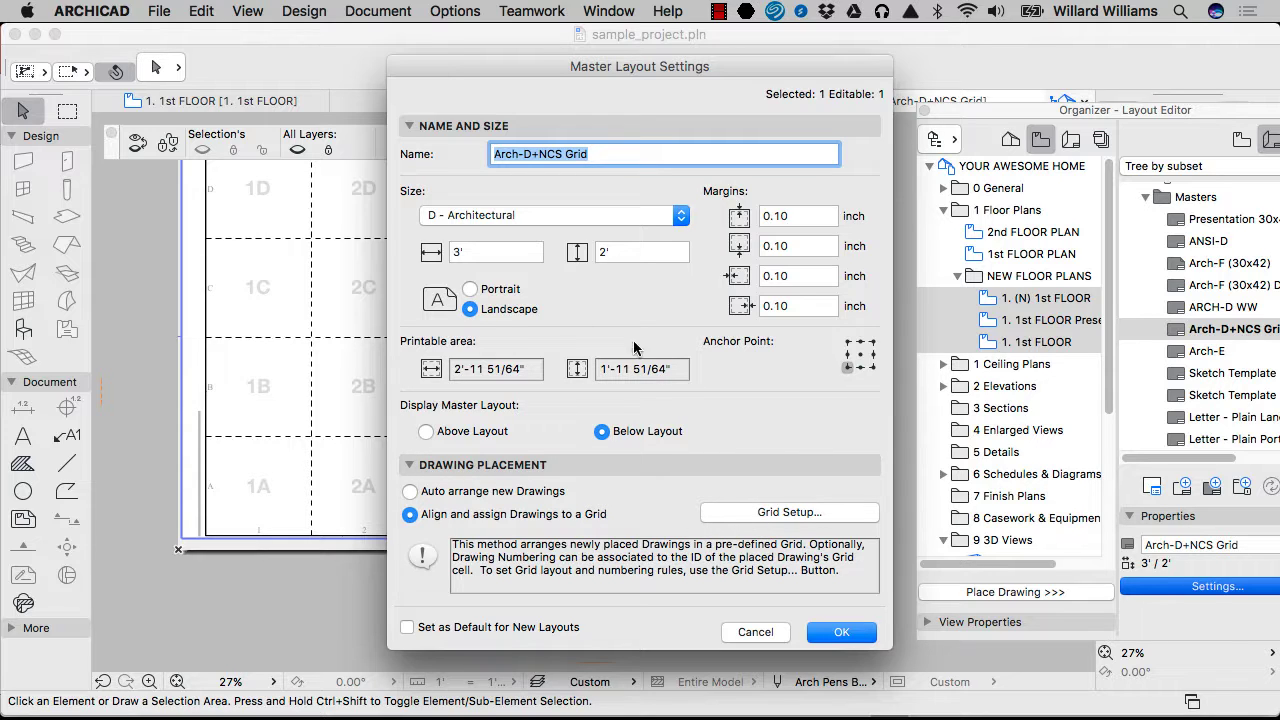
# Step: Keep the D - Architectural sheet size, open the drawing grid setup and set the number of grid rows to 5
pyautogui.click(630, 220)
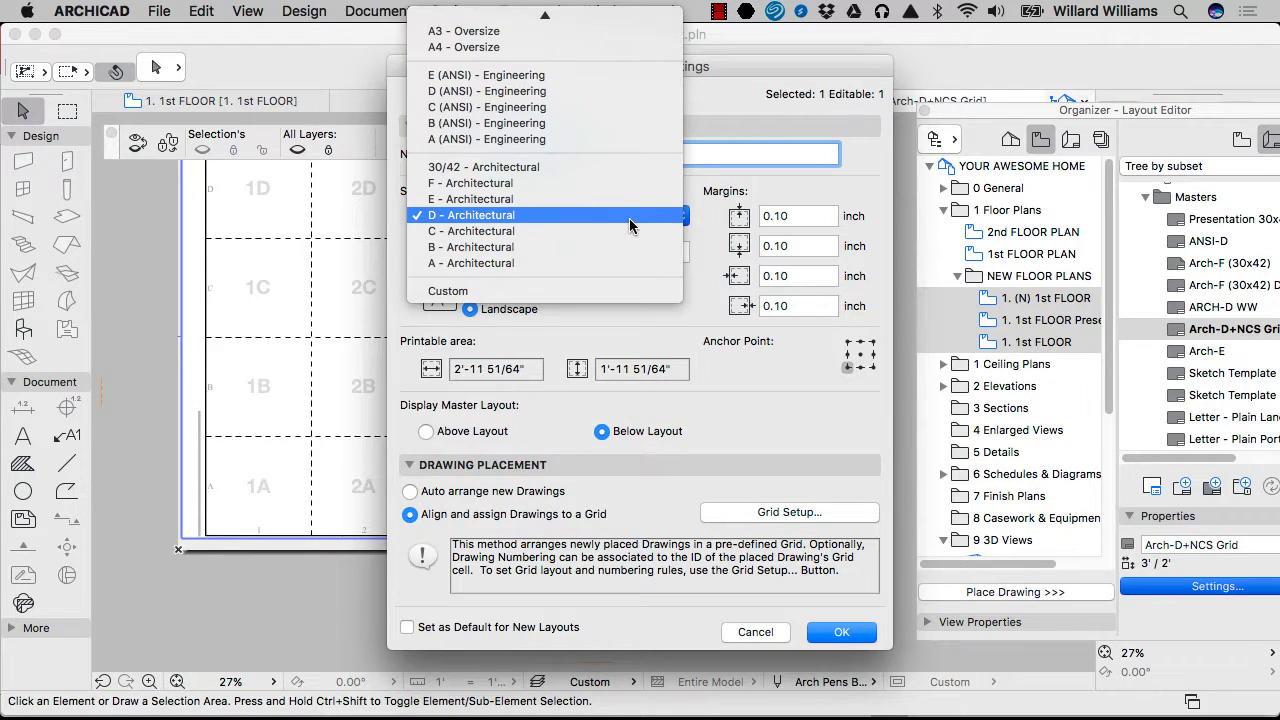
pyautogui.click(630, 222)
pyautogui.click(808, 516)
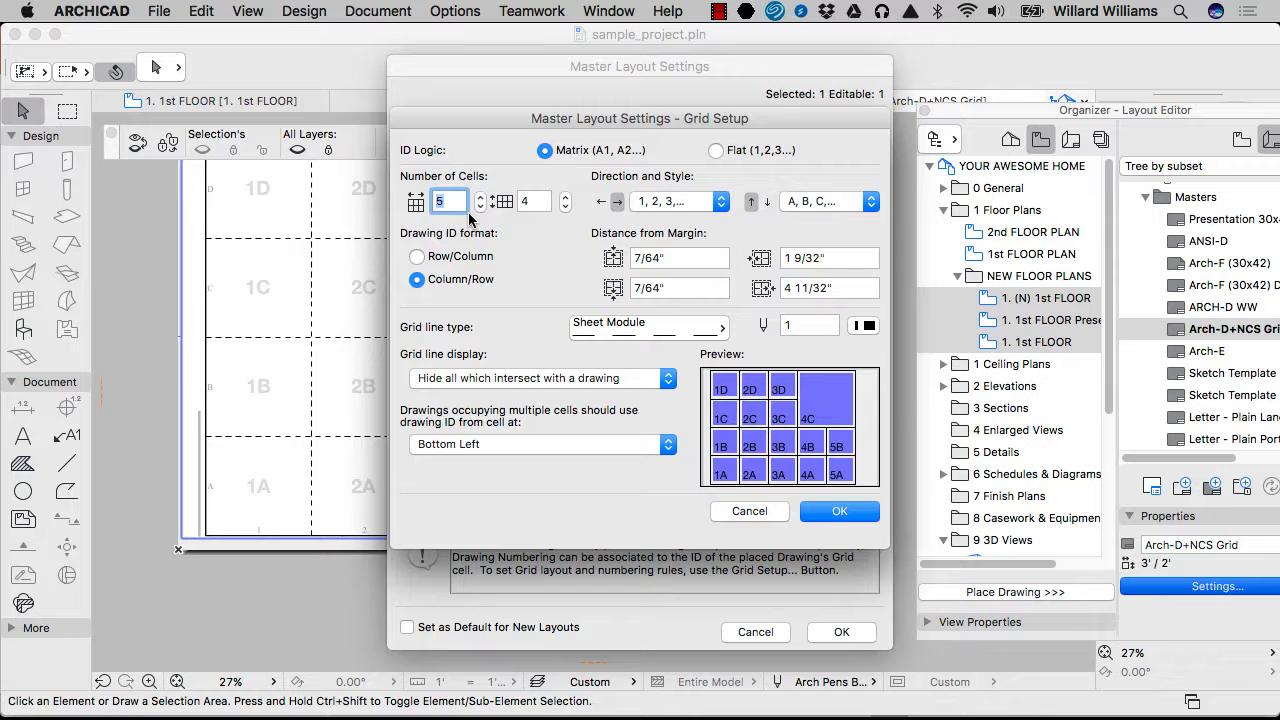
pyautogui.press('Tab')
pyautogui.write('5')
pyautogui.press('Tab')
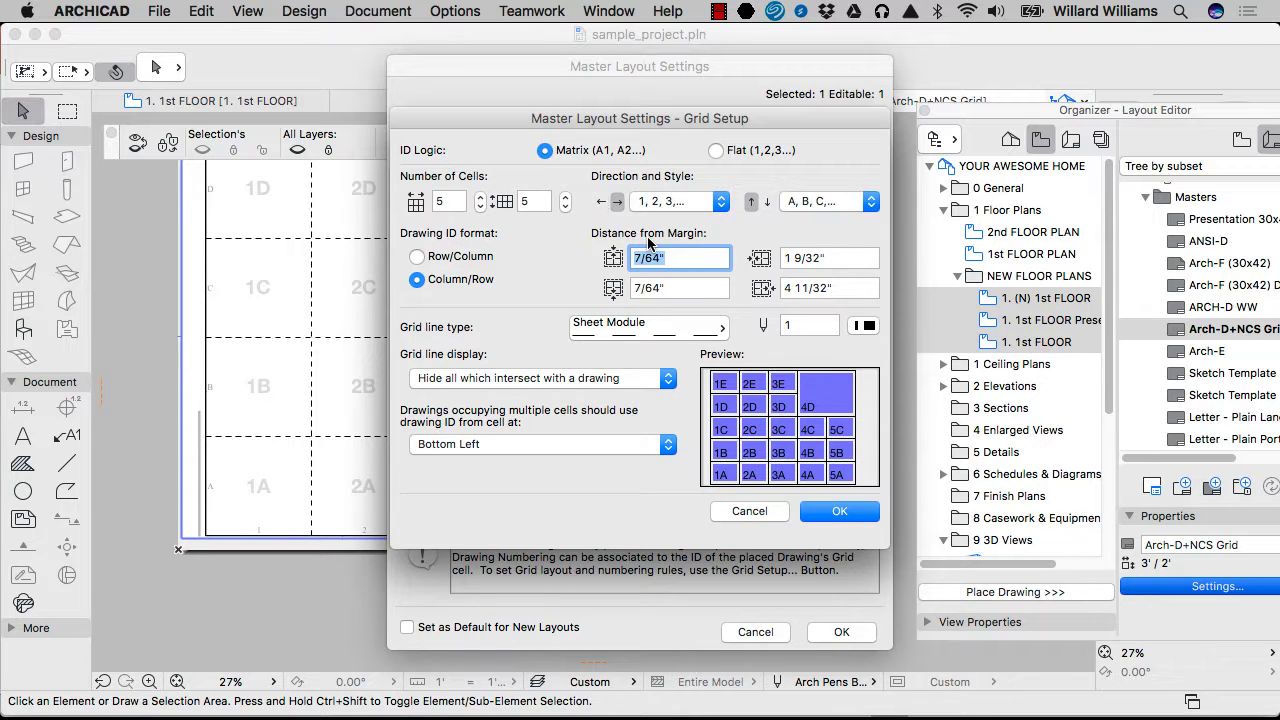
# Step: Set the grid numbering direction to run right to left for the numbers and top to bottom for the letters
pyautogui.click(602, 203)
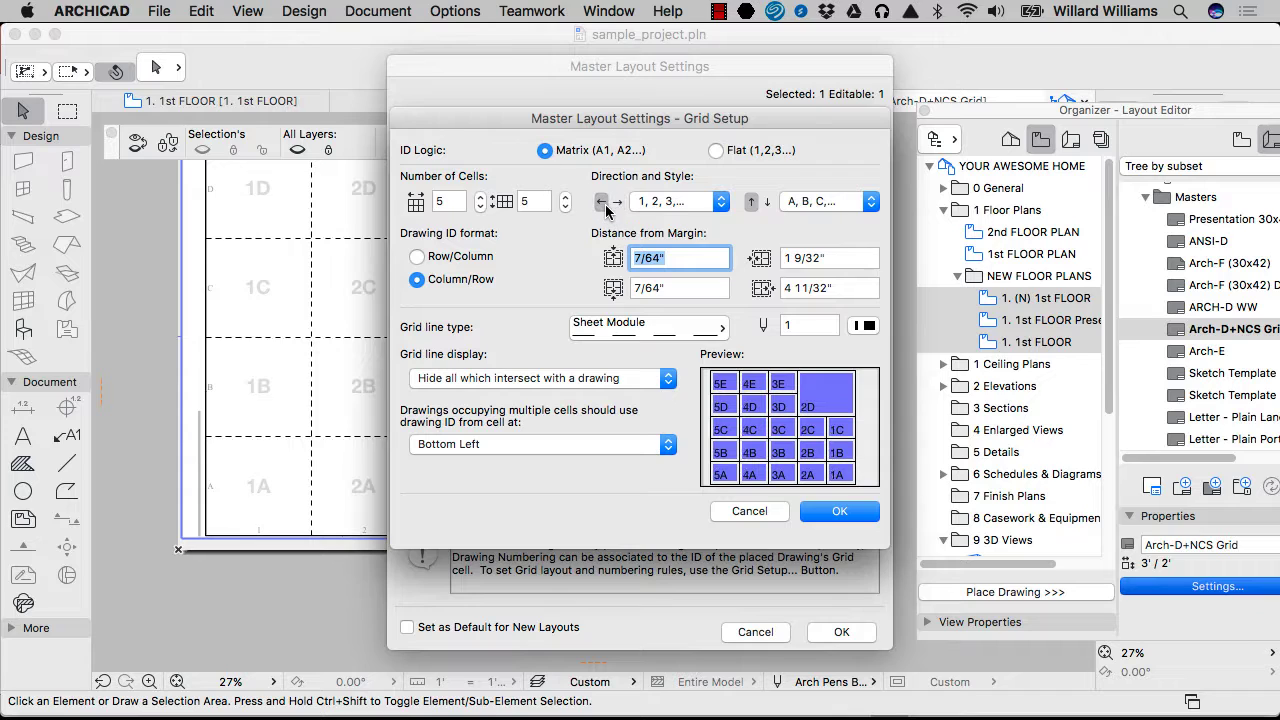
pyautogui.click(767, 203)
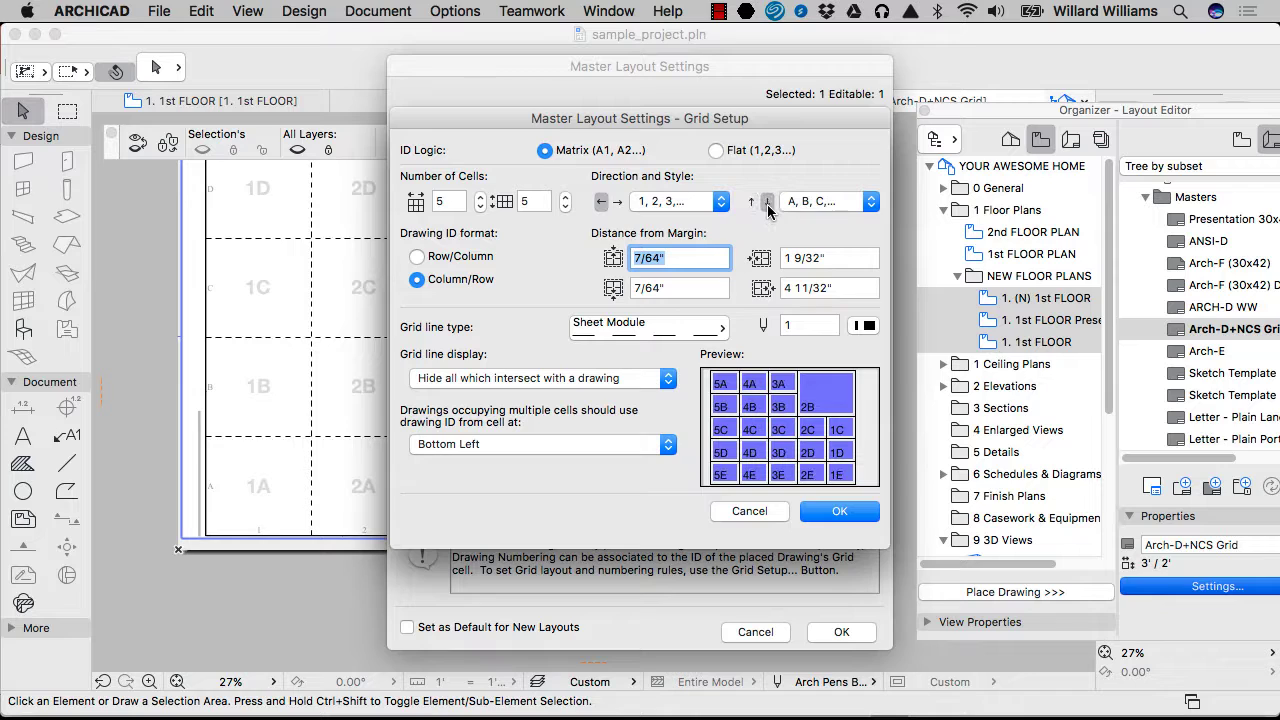
pyautogui.click(617, 202)
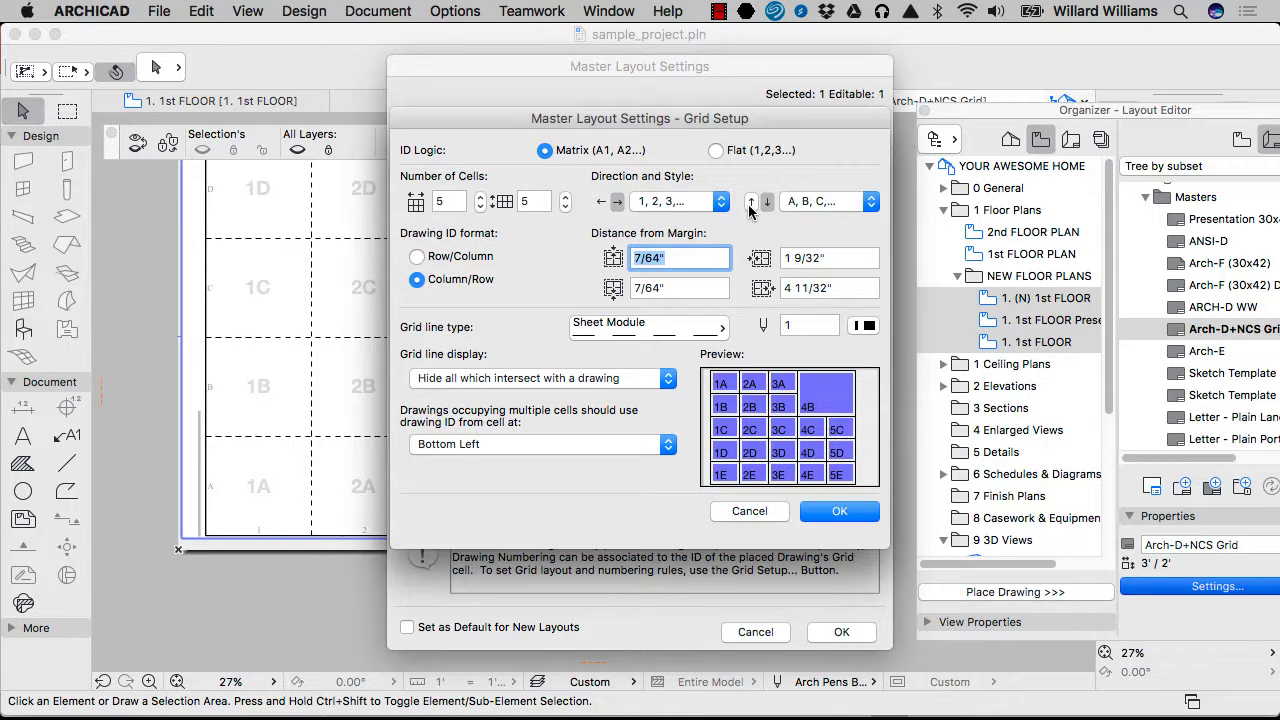
pyautogui.click(601, 201)
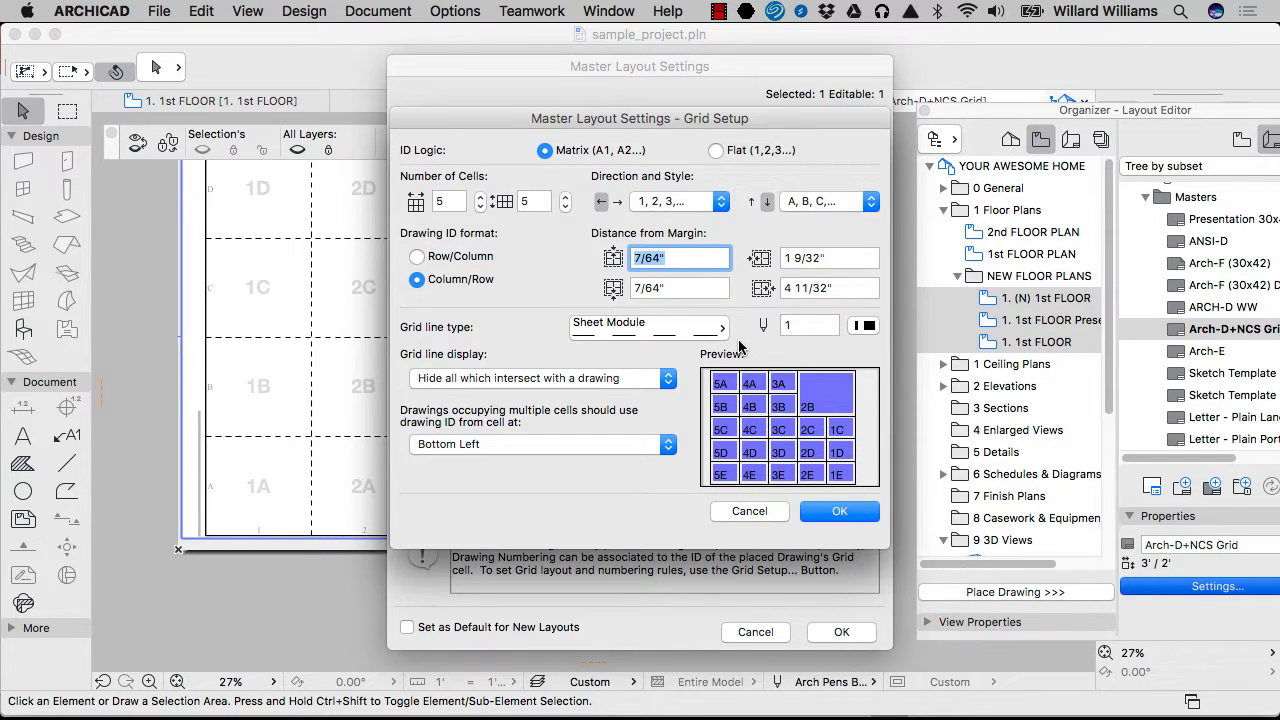
# Step: Set the grid line type to Dotted Dense and the grid line pen to 92
pyautogui.click(688, 330)
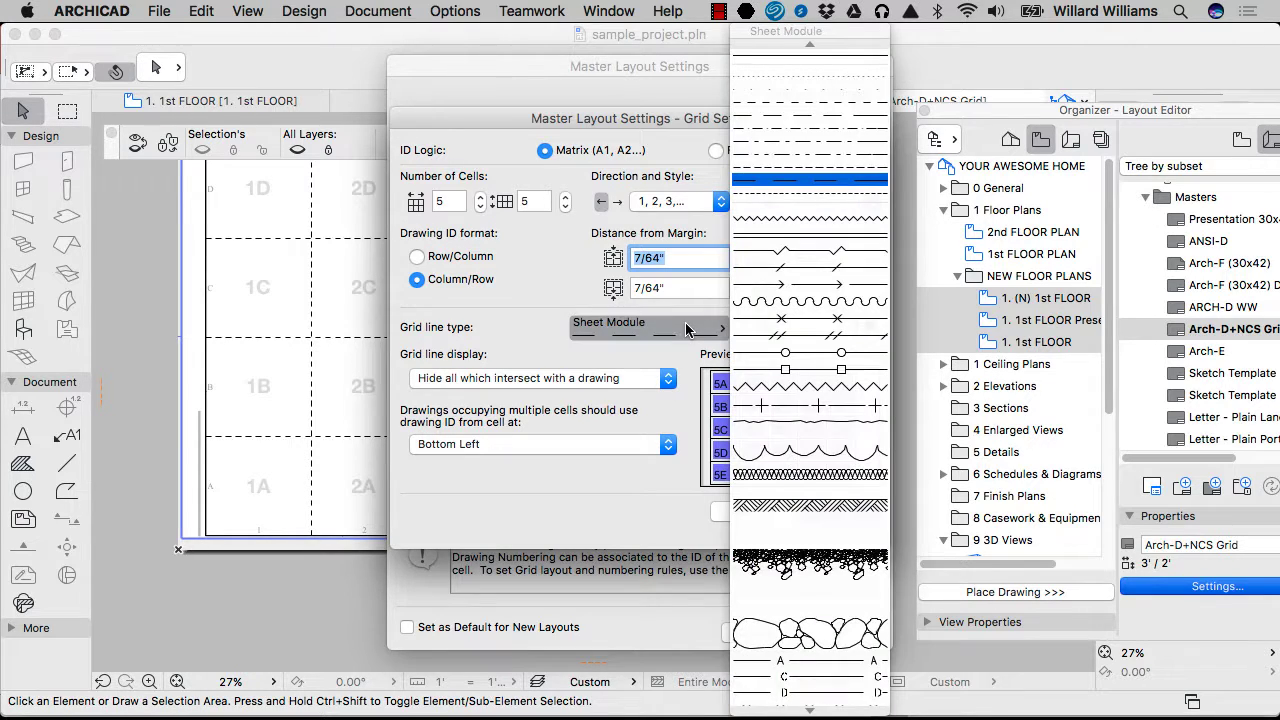
pyautogui.click(776, 118)
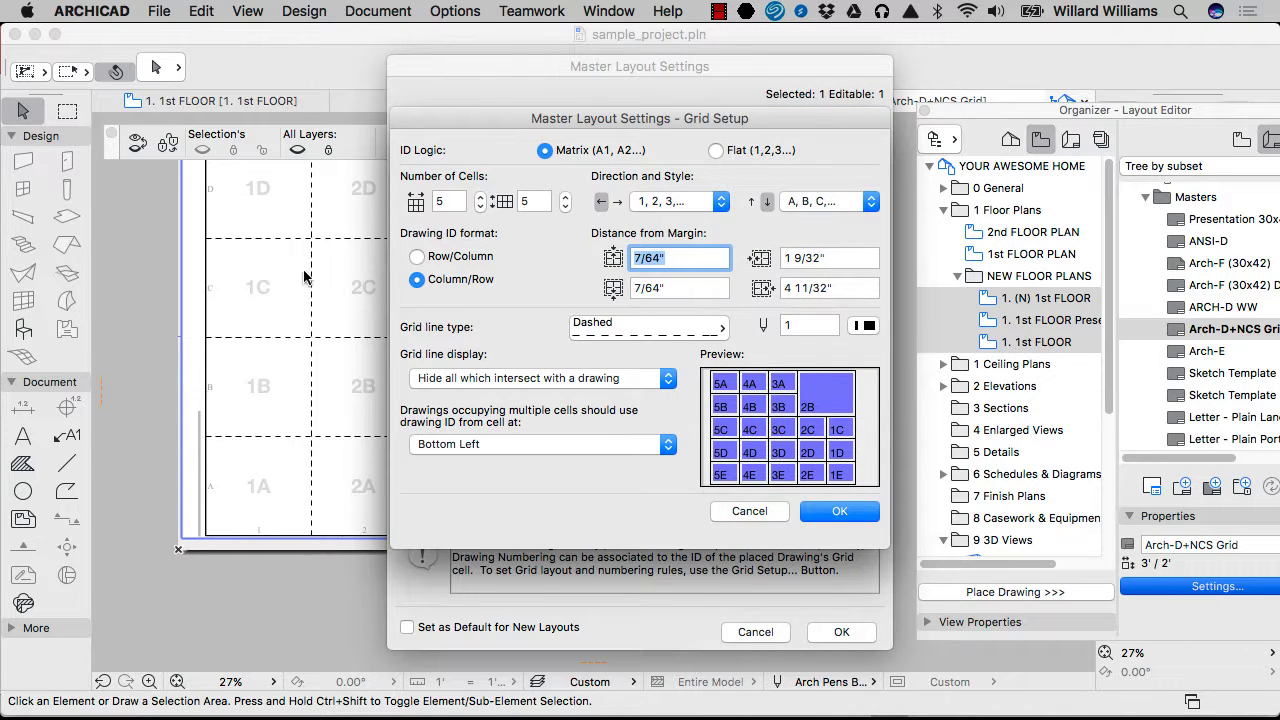
pyautogui.click(650, 329)
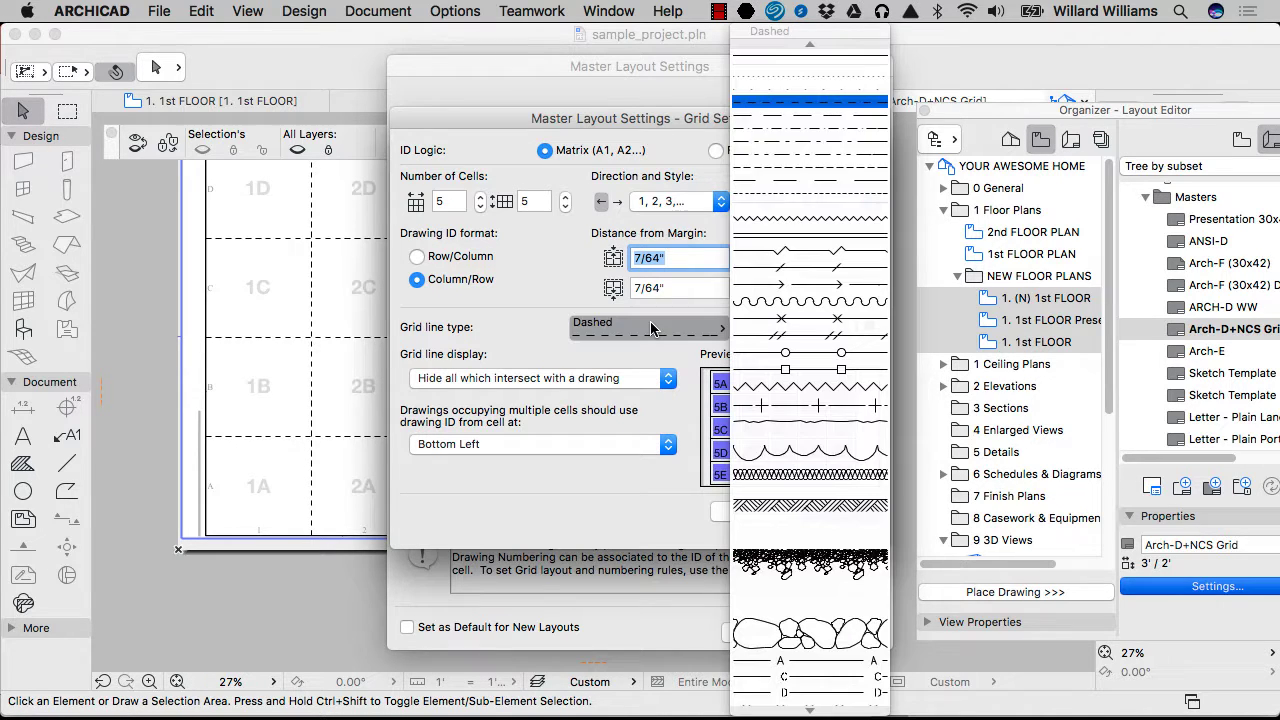
pyautogui.click(813, 76)
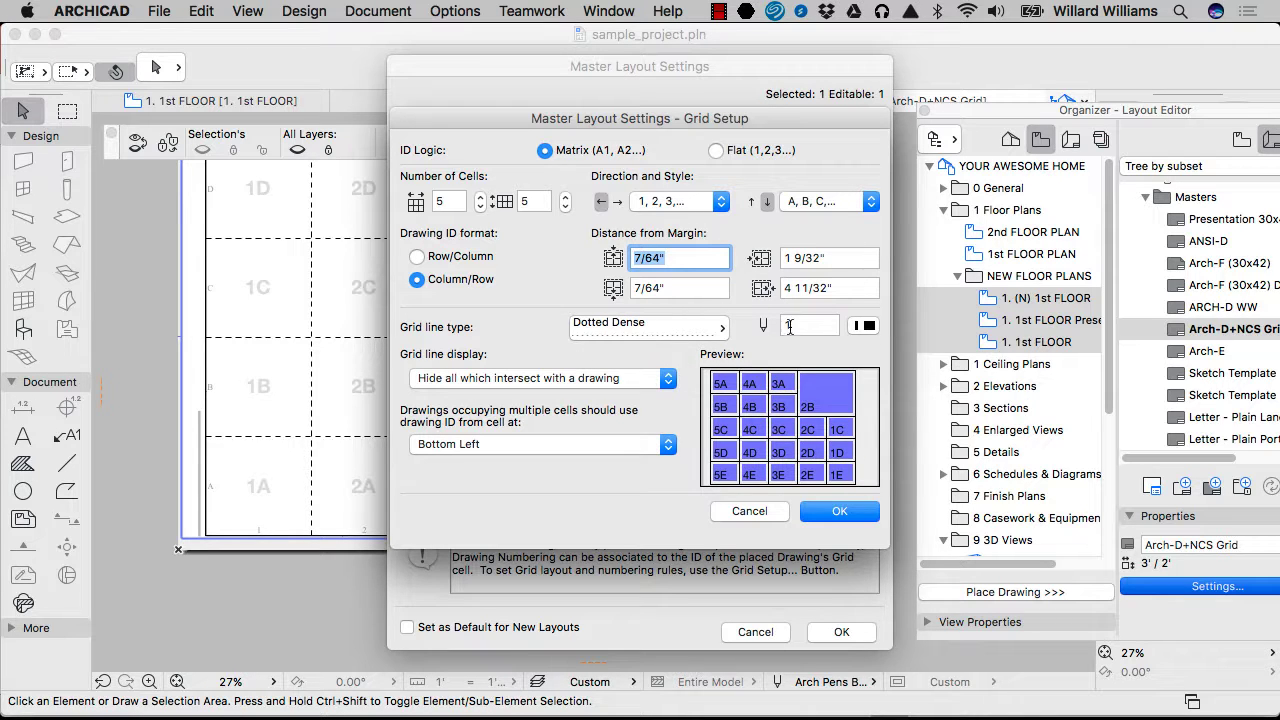
pyautogui.click(866, 328)
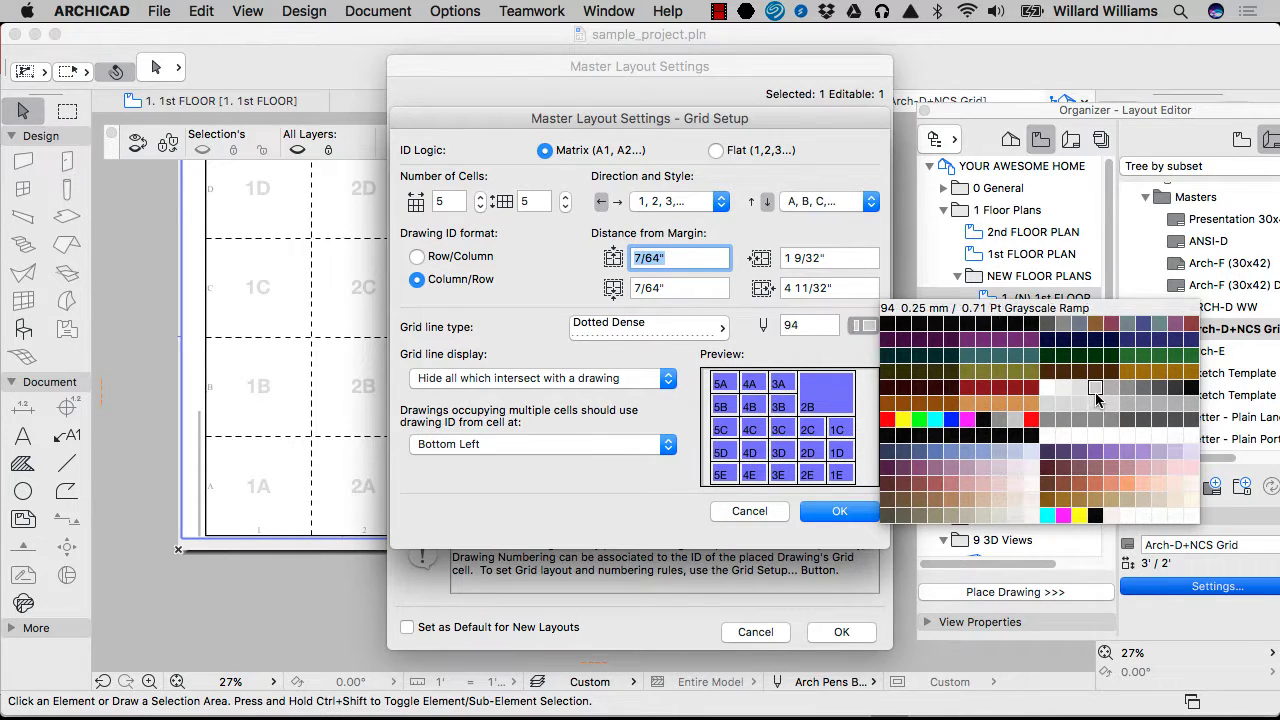
pyautogui.click(1104, 390)
pyautogui.click(866, 327)
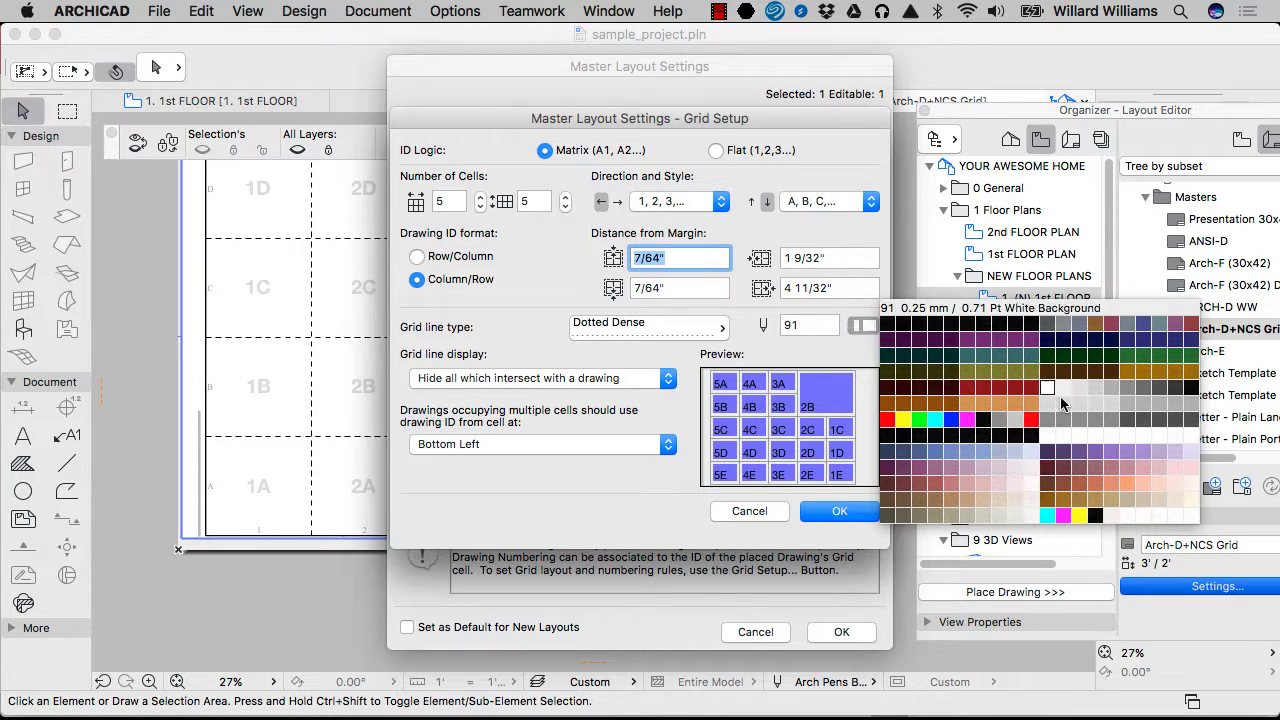
pyautogui.click(1064, 389)
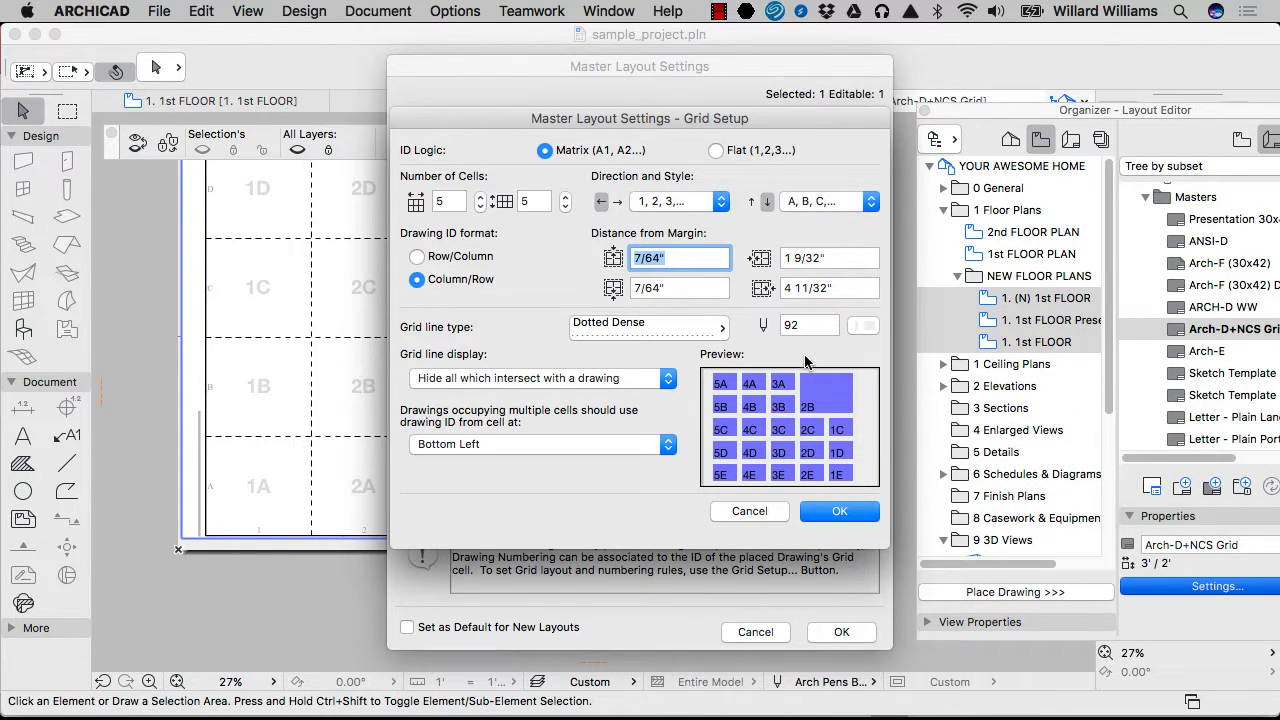
# Step: Review the grid line display options and the ID cell options for drawings occupying multiple cells
pyautogui.click(623, 381)
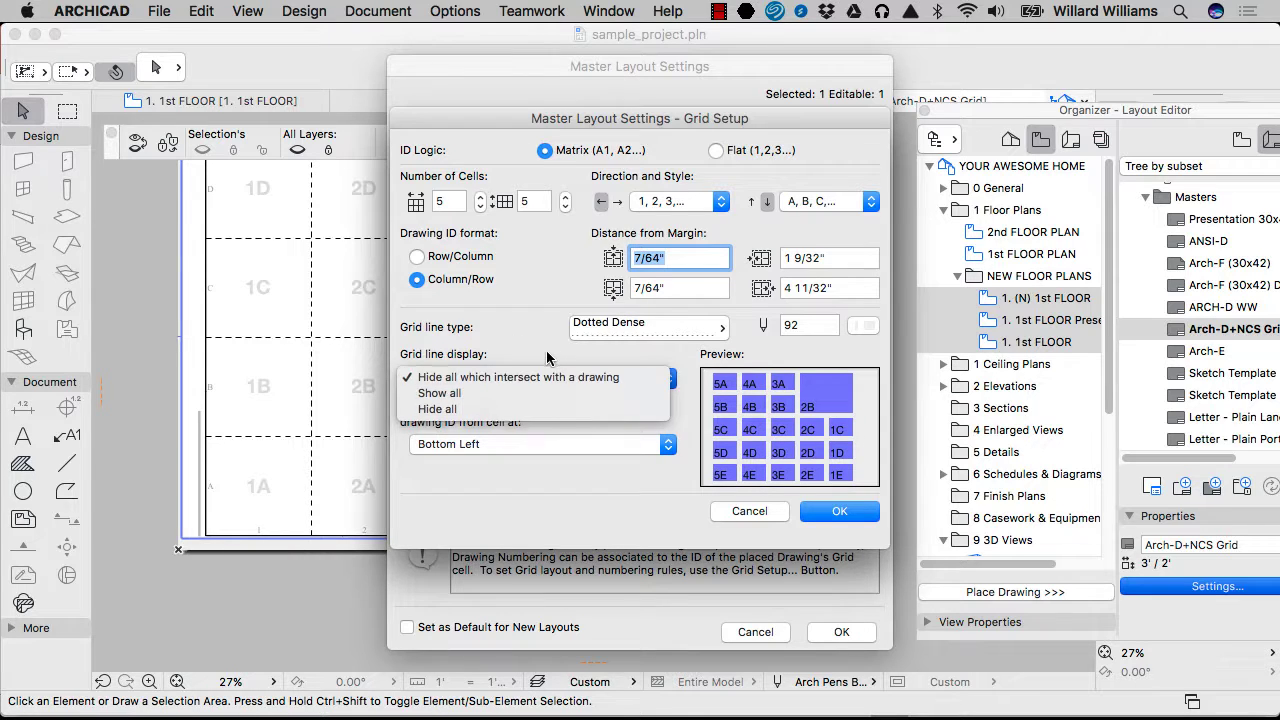
pyautogui.click(530, 378)
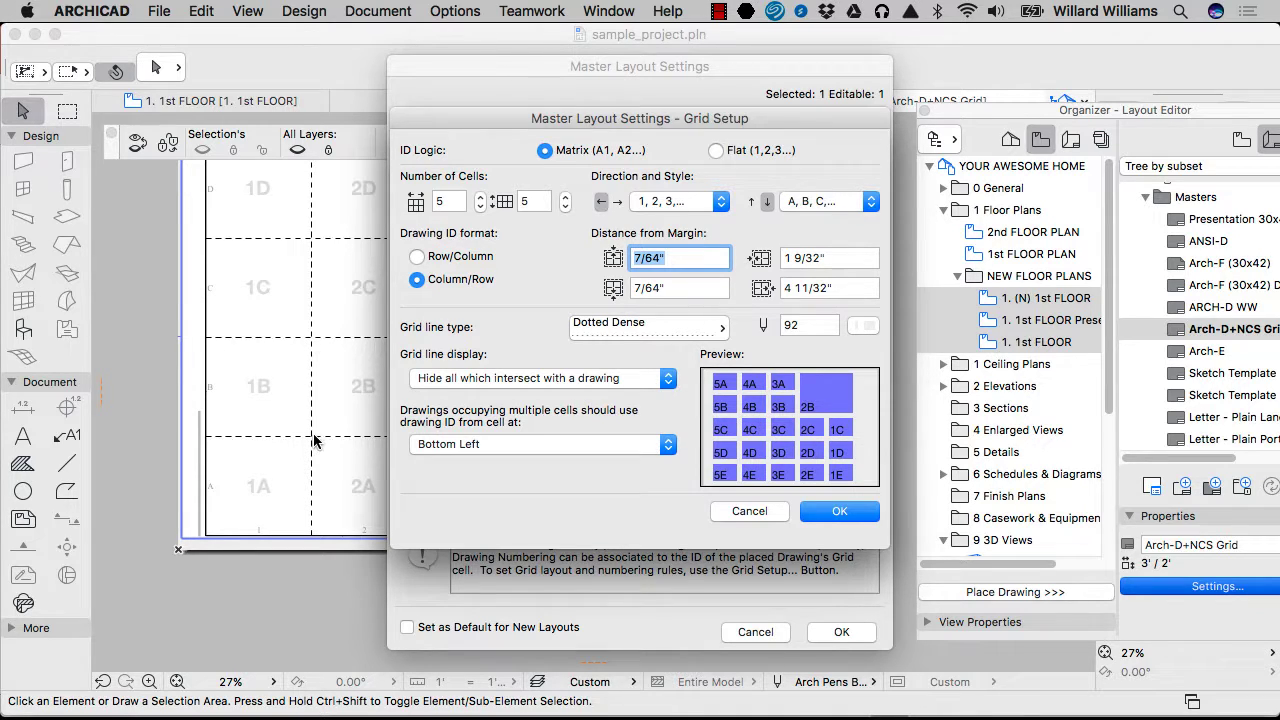
pyautogui.click(634, 378)
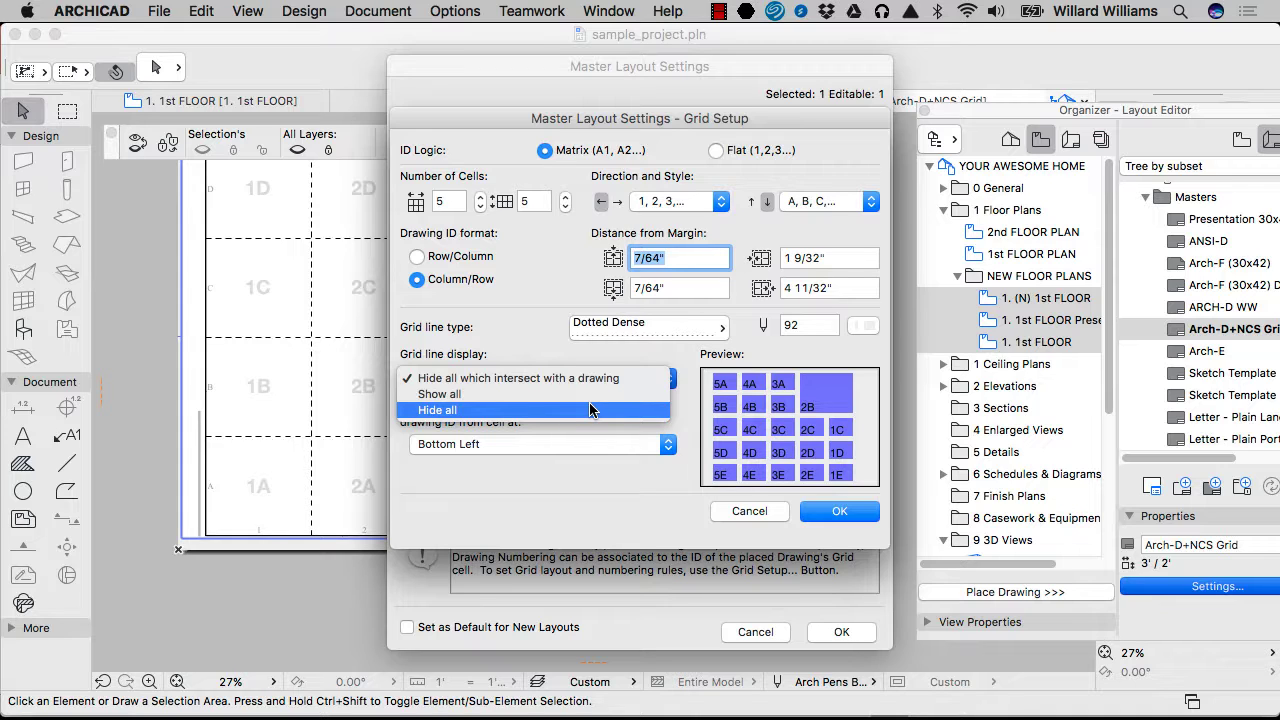
pyautogui.click(588, 457)
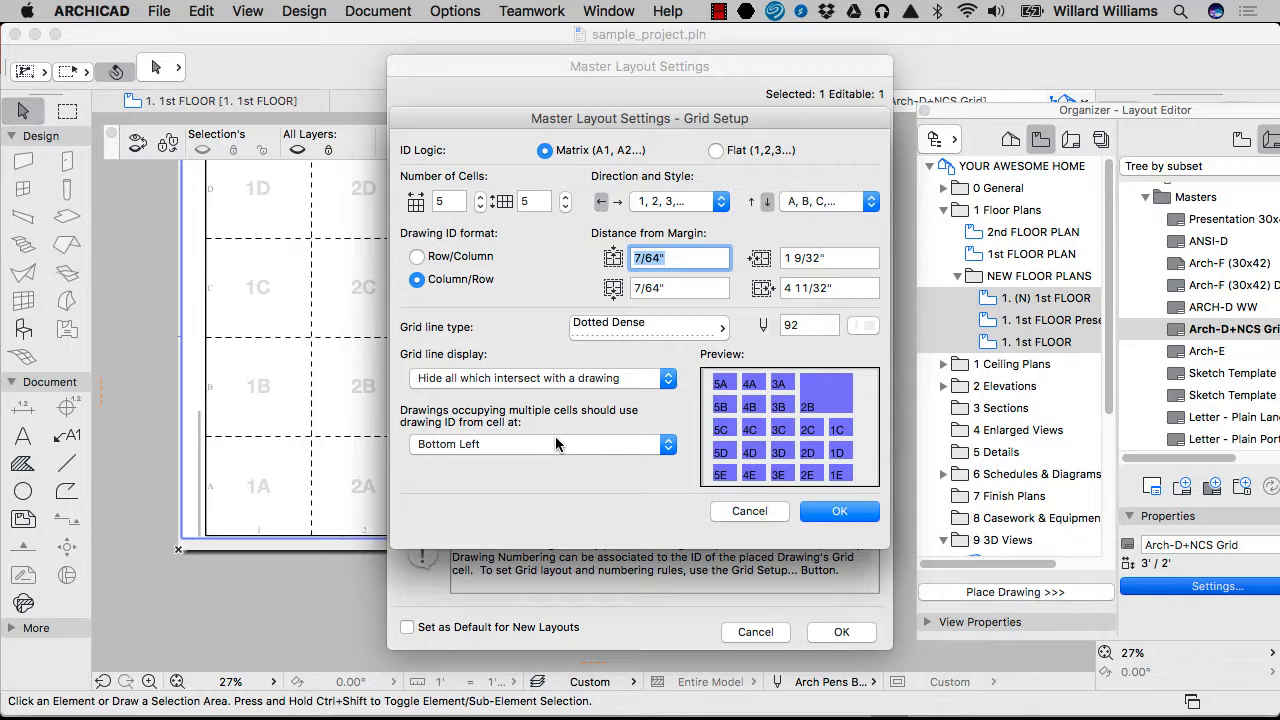
pyautogui.click(615, 447)
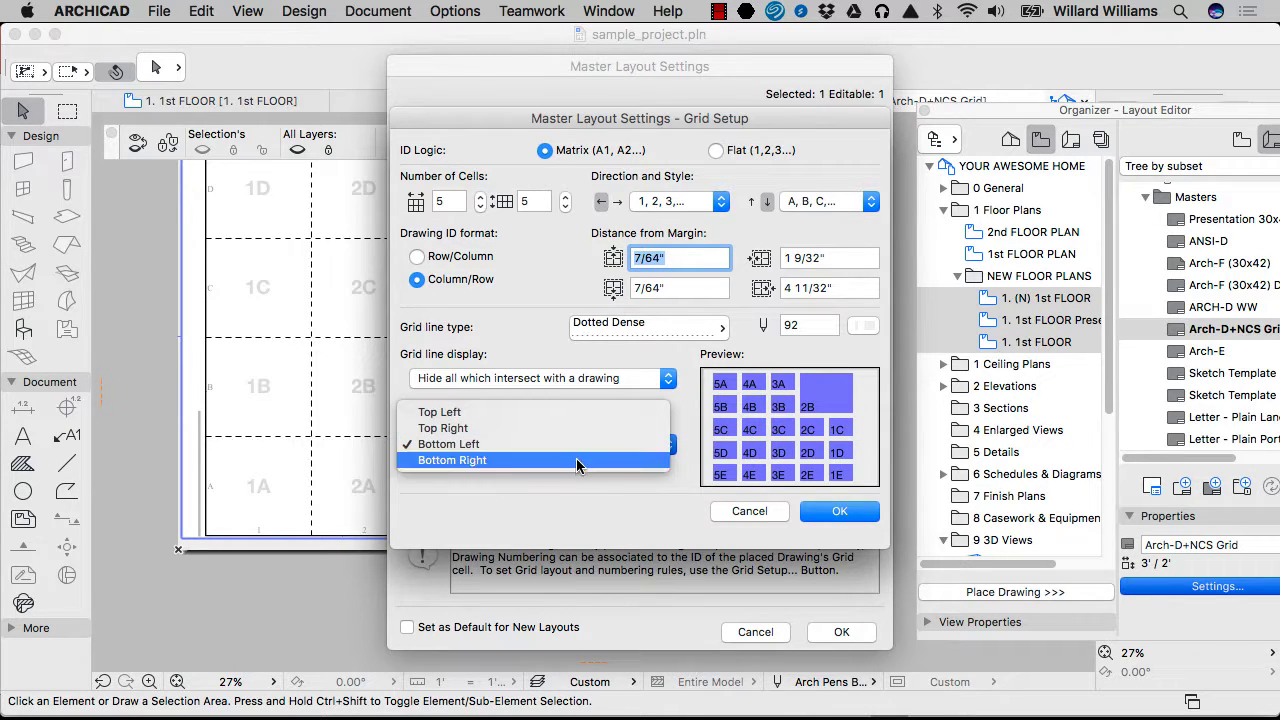
pyautogui.click(690, 478)
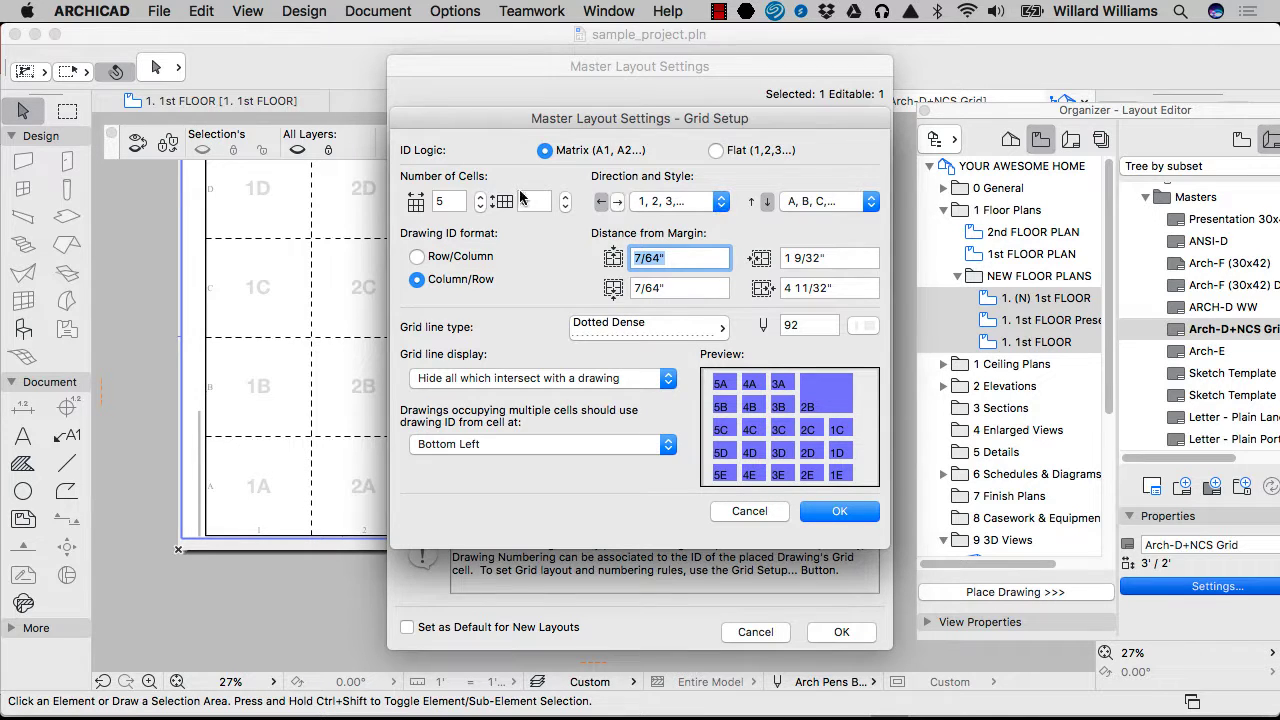
# Step: Set the number of grid cells to 3 horizontally and 3 vertically
pyautogui.doubleClick(459, 203)
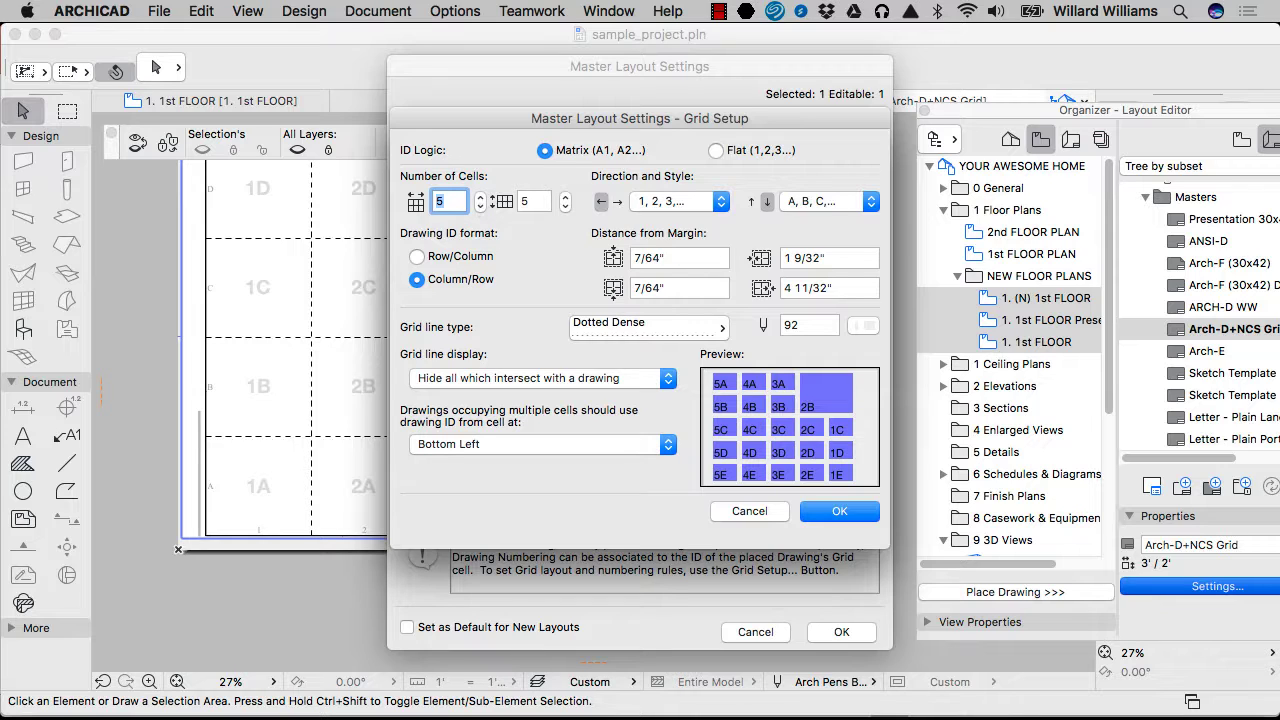
pyautogui.write('3')
pyautogui.press('Tab')
pyautogui.write('3')
pyautogui.press('Tab')
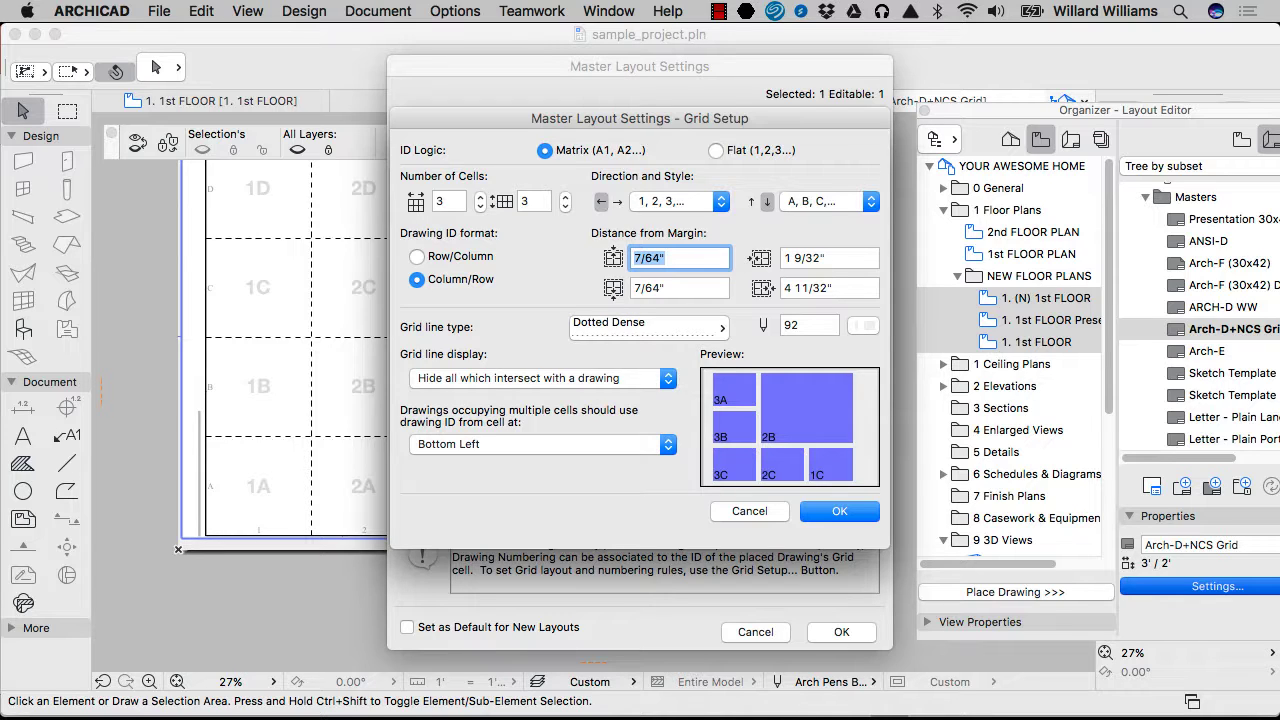
# Step: Set the grid's distance from the top, bottom, left and right margins to 1/4 inch
pyautogui.write('.25')
pyautogui.press('Tab')
pyautogui.write('.2')
pyautogui.press('Tab')
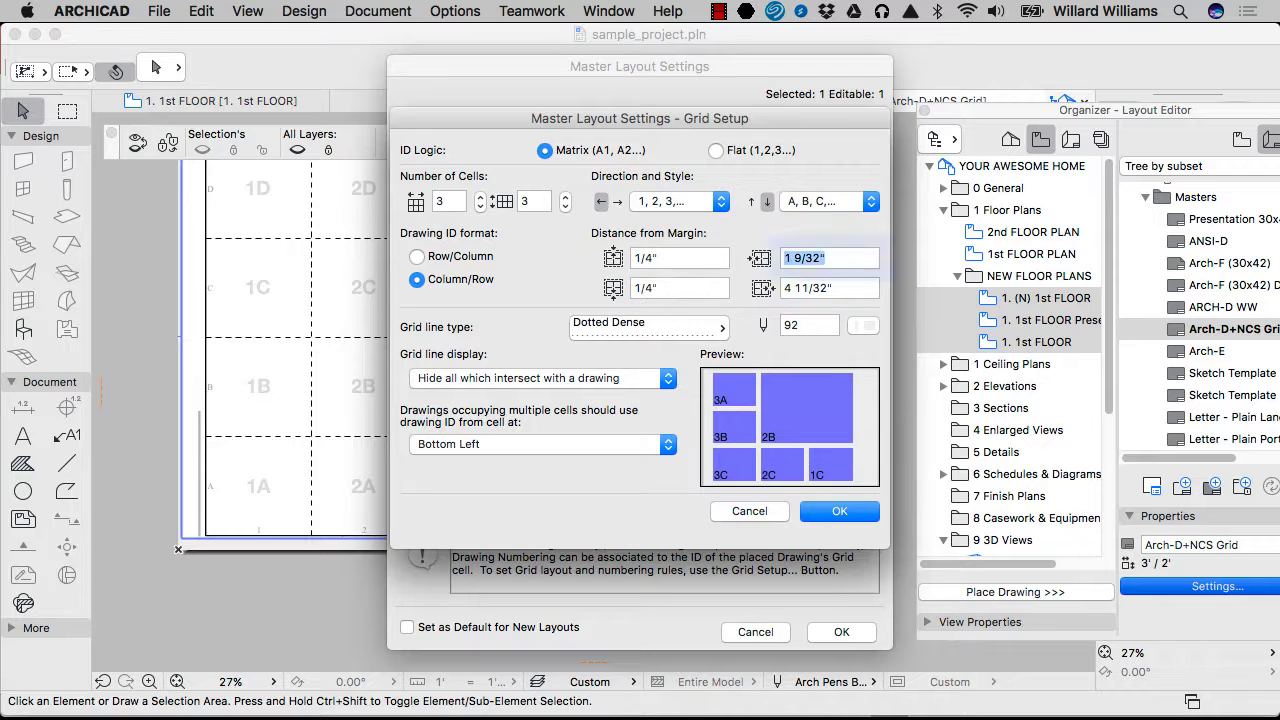
pyautogui.write('.25')
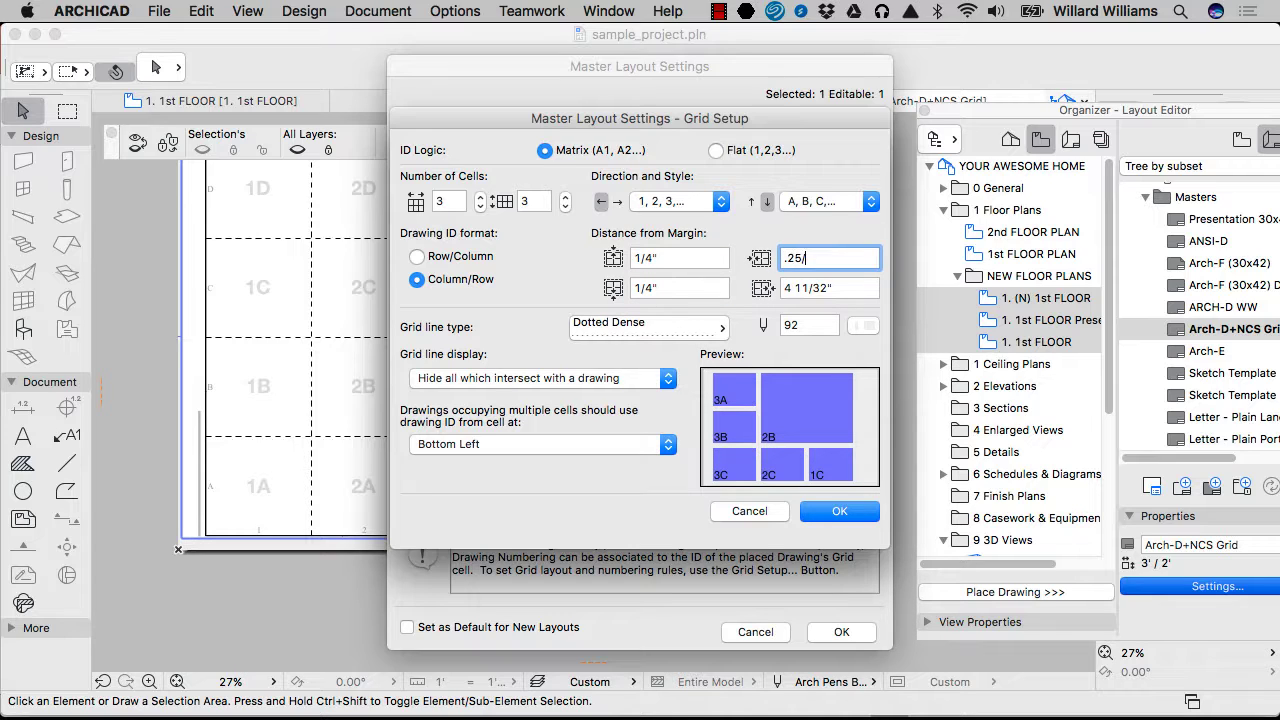
pyautogui.press('Tab')
pyautogui.write('.25')
pyautogui.press('Tab')
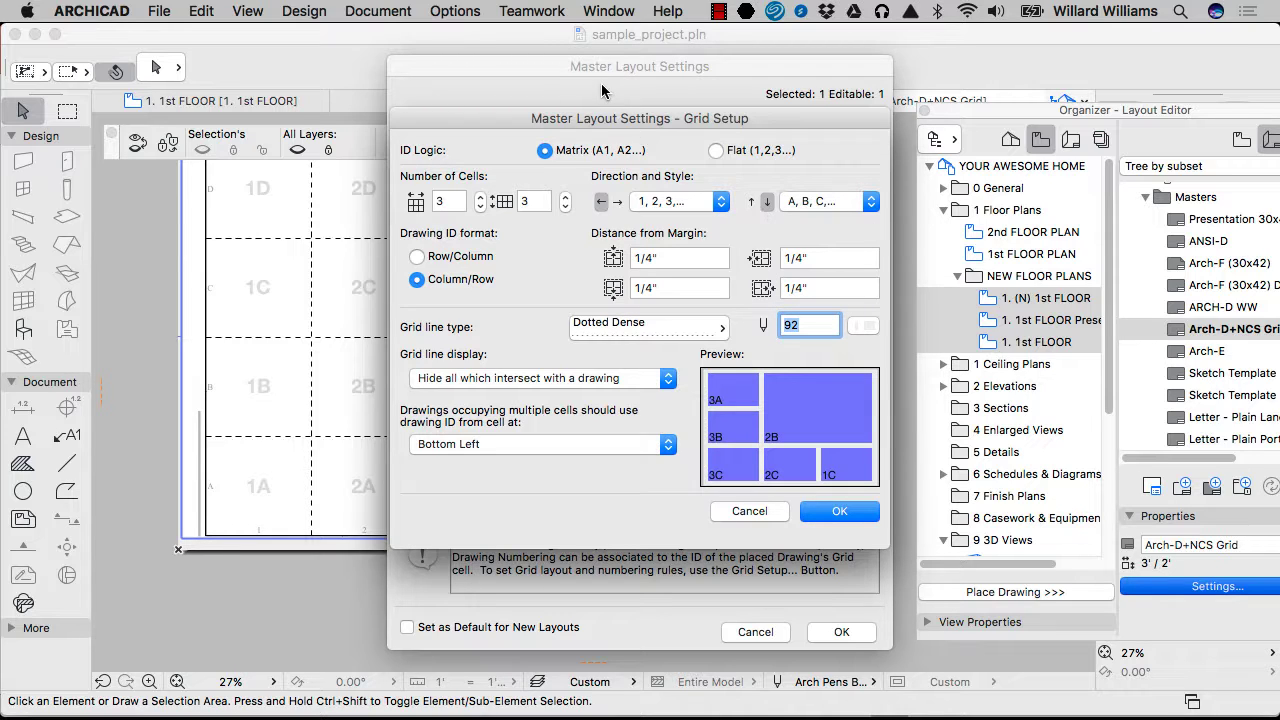
# Step: Set the grid's distance from the right margin to 2.25 inches, apply the master layout settings and check the grid beside the title block
pyautogui.click(845, 286)
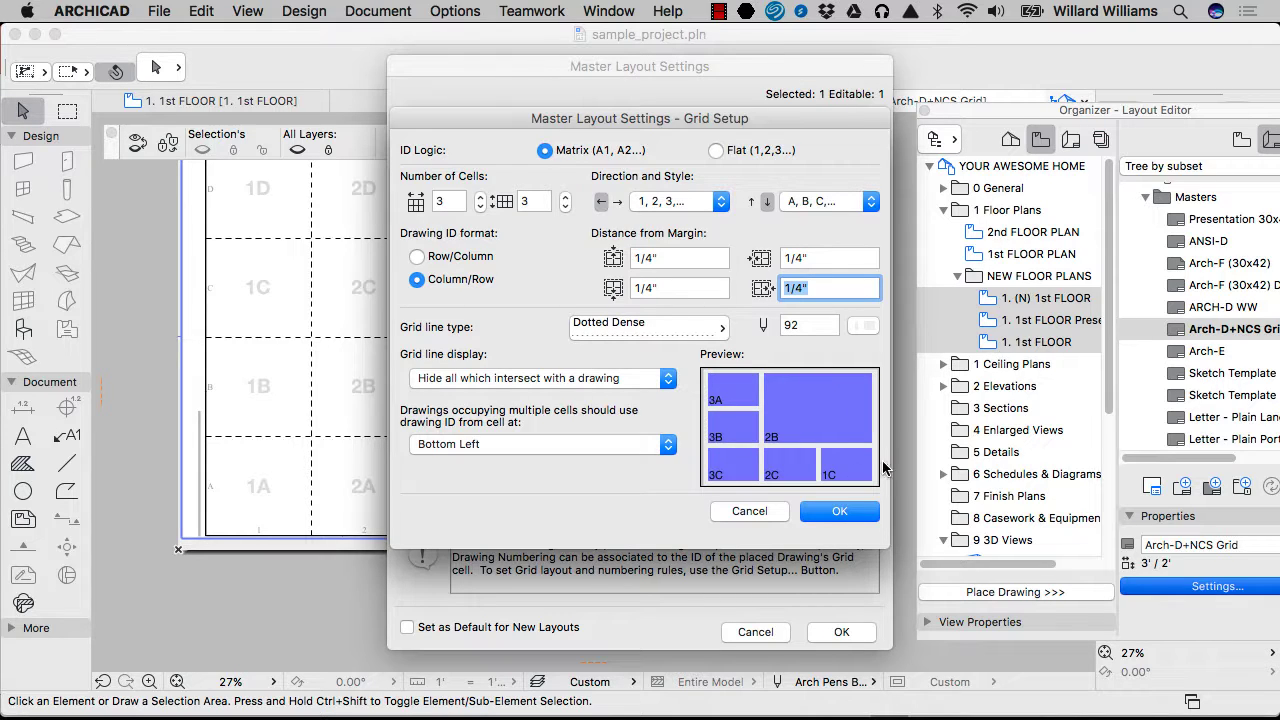
pyautogui.write('2.25')
pyautogui.press('Tab')
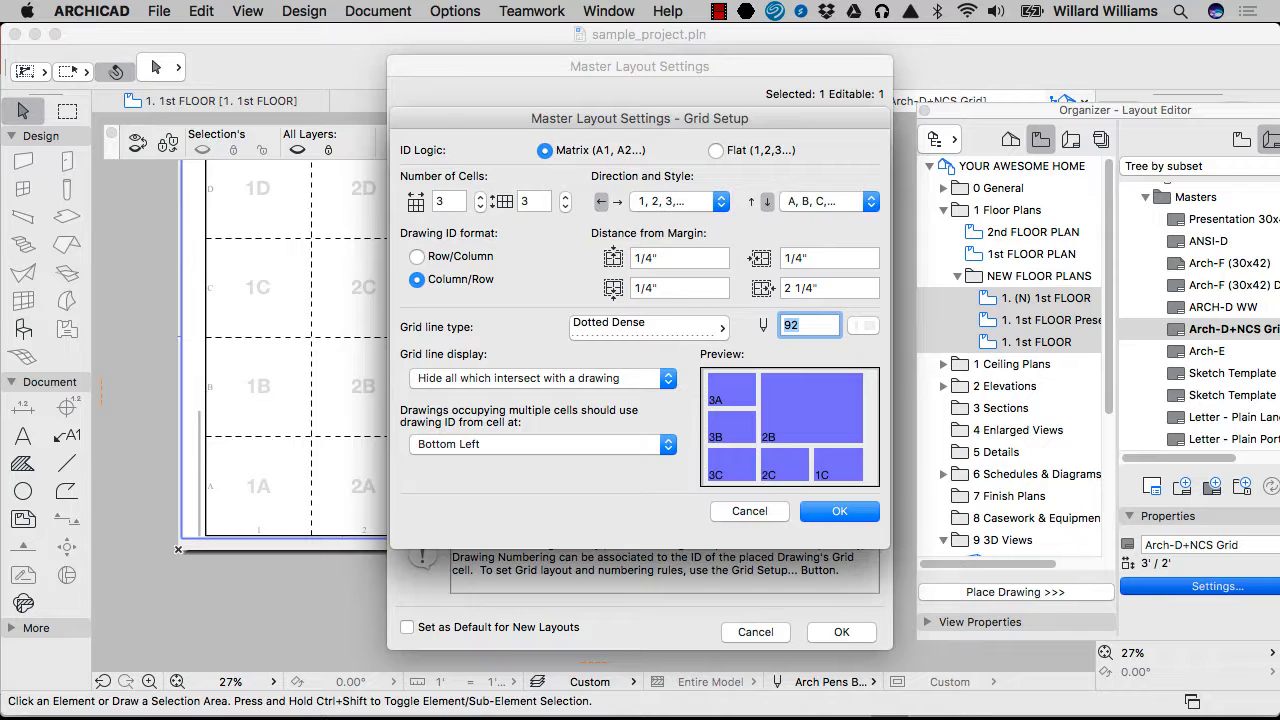
pyautogui.press('Return')
pyautogui.press('Return')
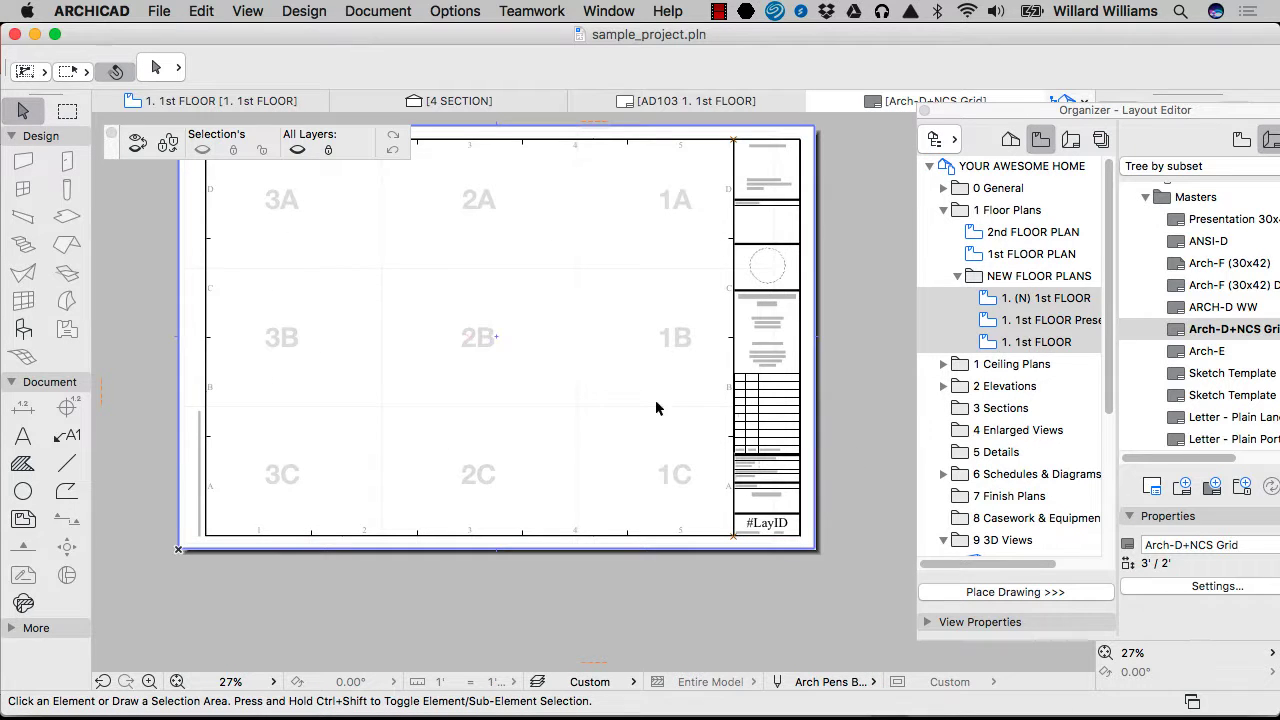
pyautogui.moveTo(623, 357); pyautogui.dragTo(627, 414, button='middle')
pyautogui.scroll(6, 697, 236)
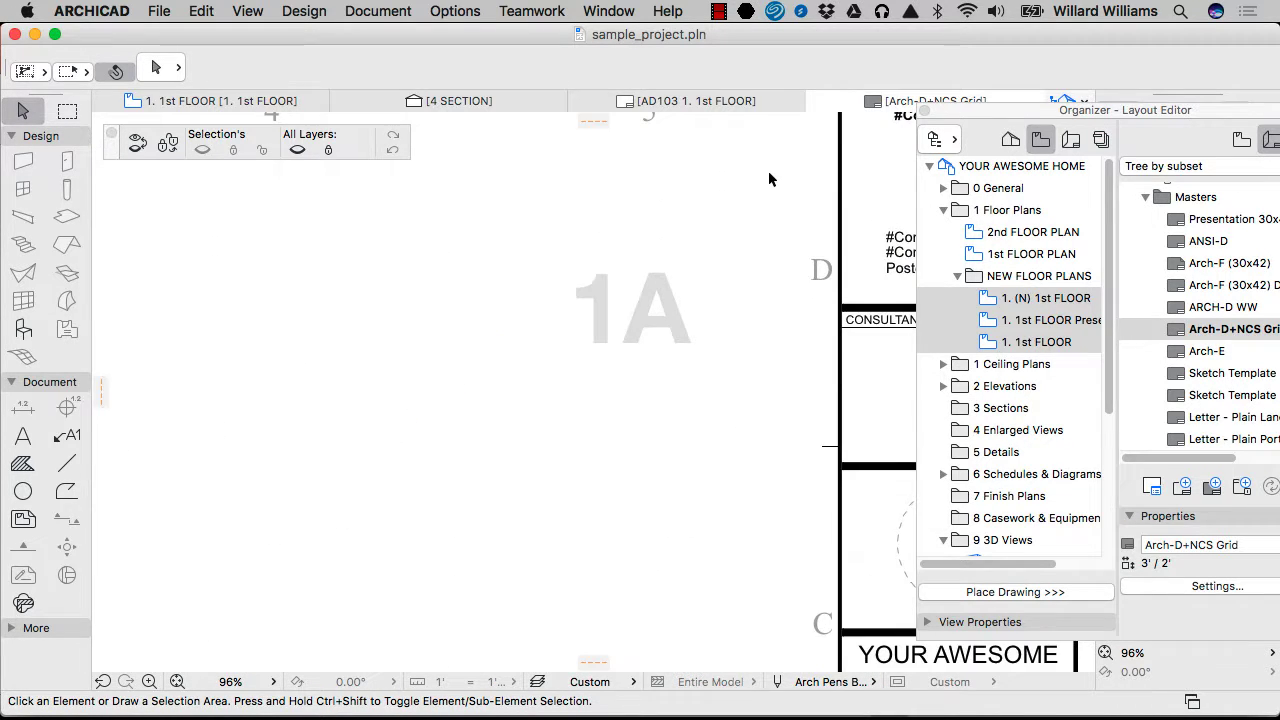
pyautogui.scroll(-6, 767, 183)
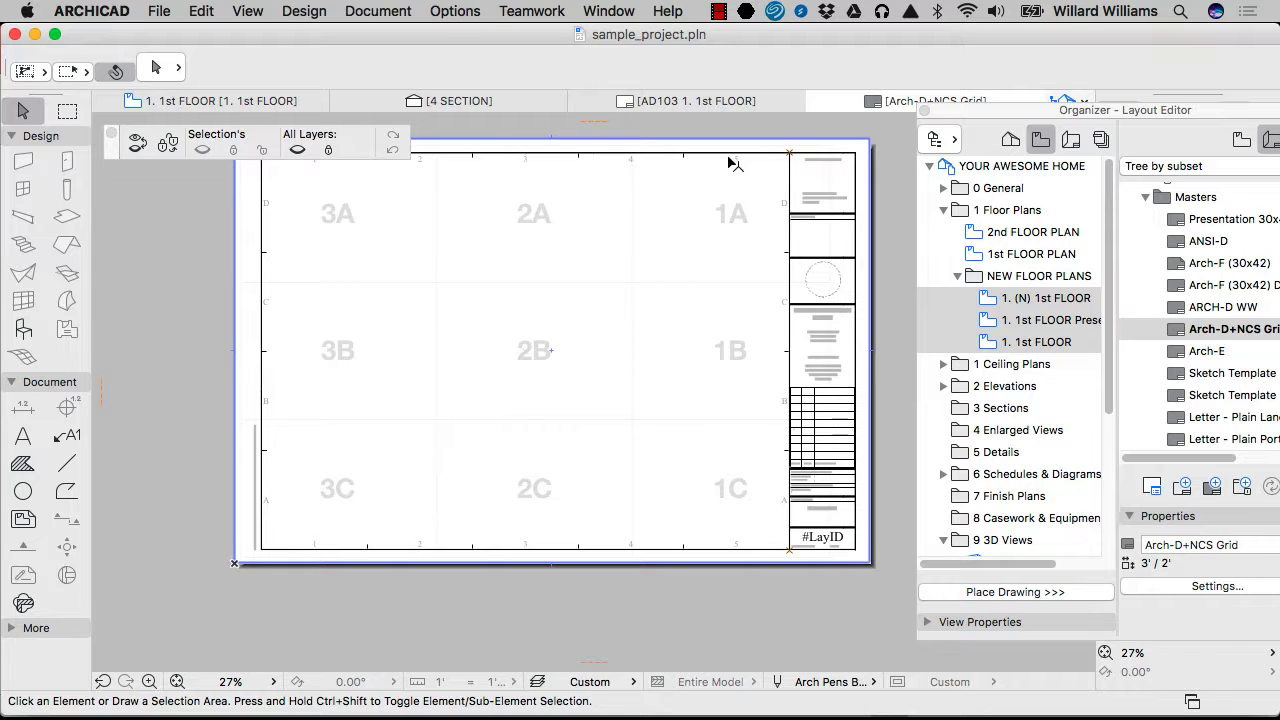
pyautogui.scroll(2, 730, 166)
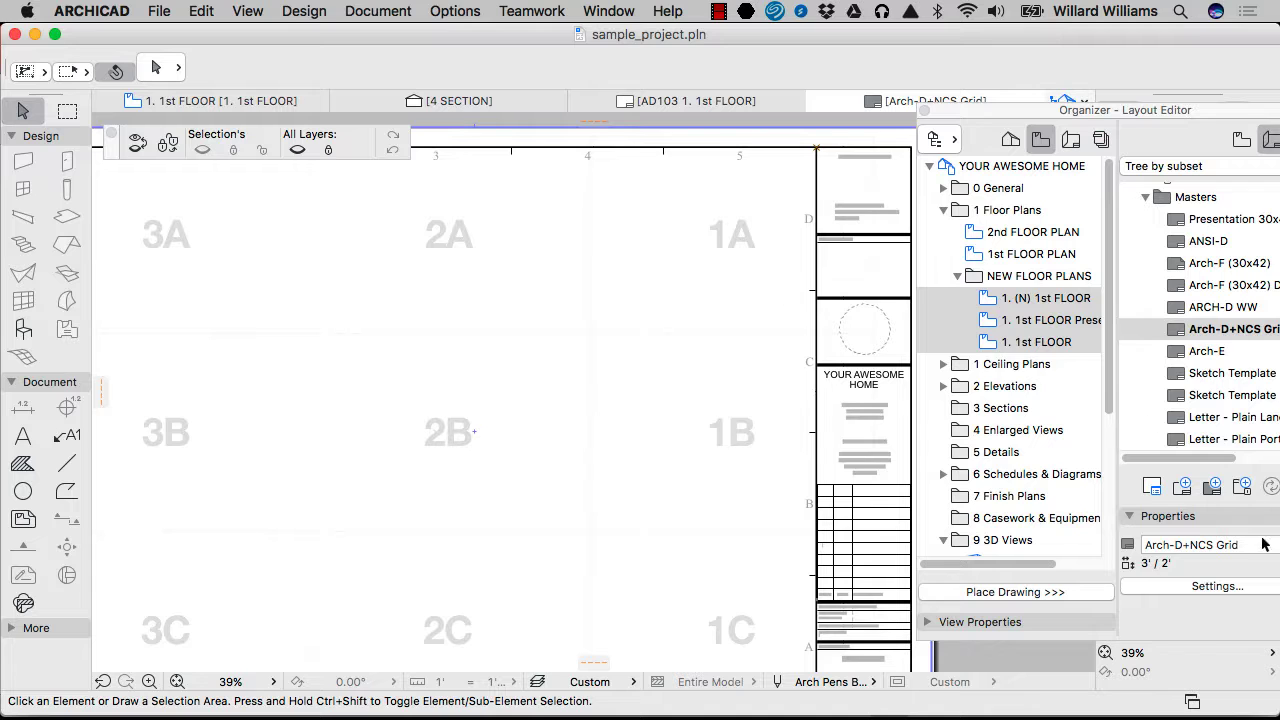
# Step: Set the Arch-D+NCS Grid's ID logic to Flat (1,2,3...), starting from the top right corner, and apply the master layout settings
pyautogui.click(1226, 593)
pyautogui.click(770, 588)
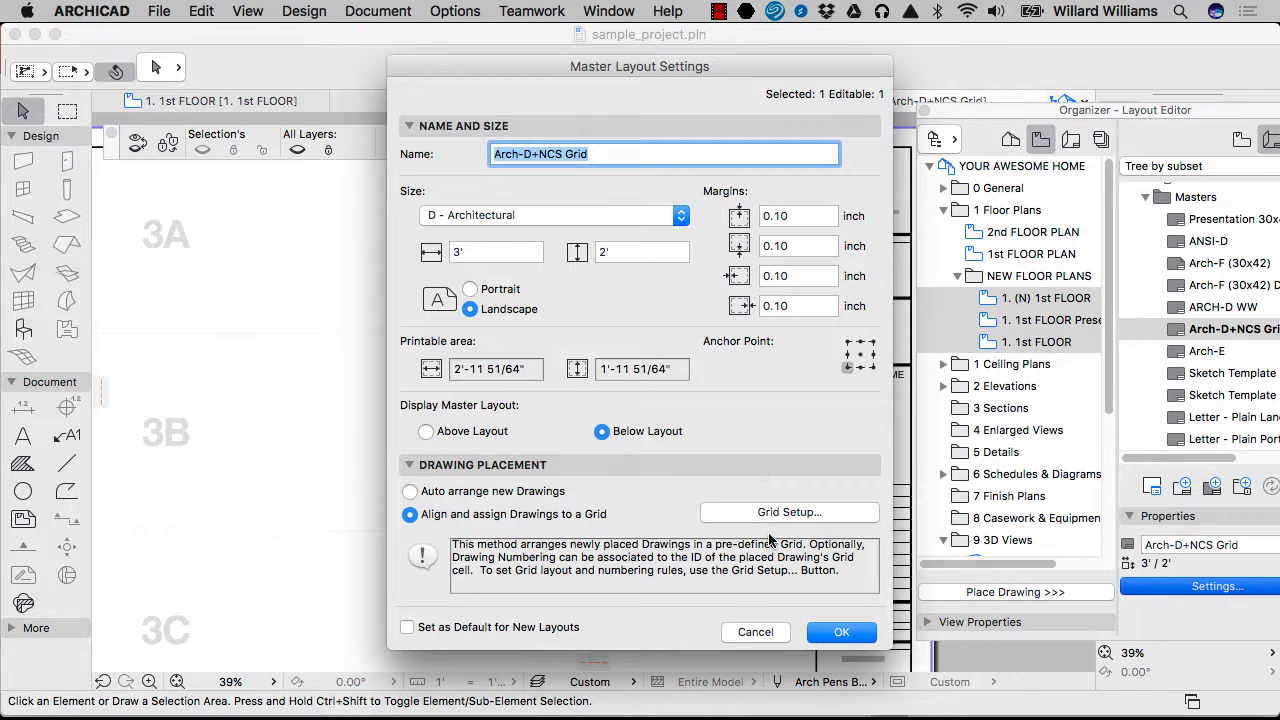
pyautogui.click(715, 150)
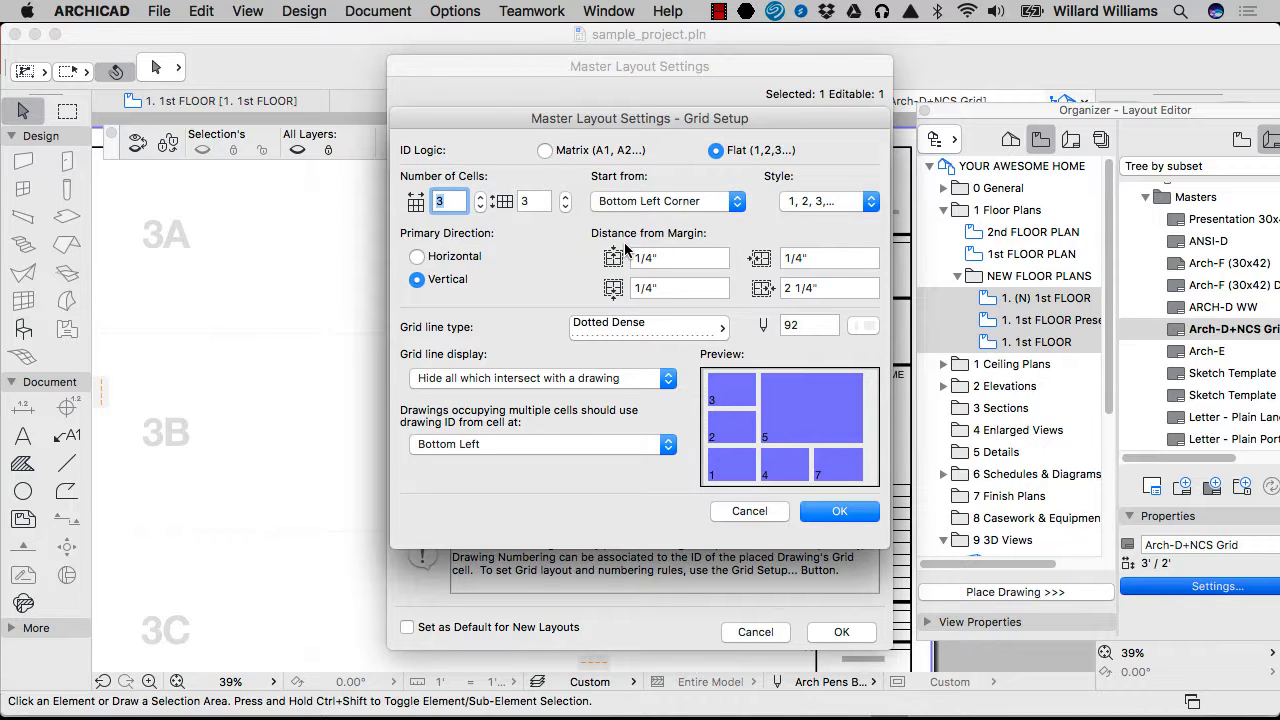
pyautogui.click(714, 201)
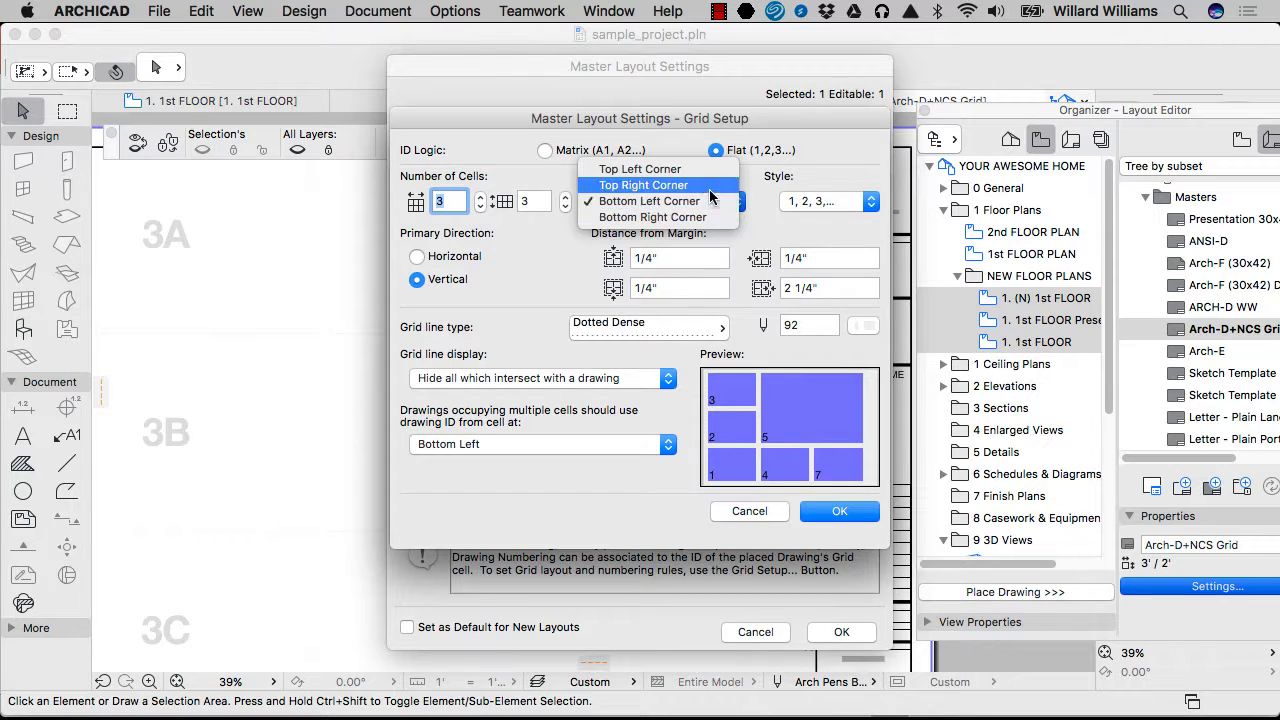
pyautogui.click(710, 186)
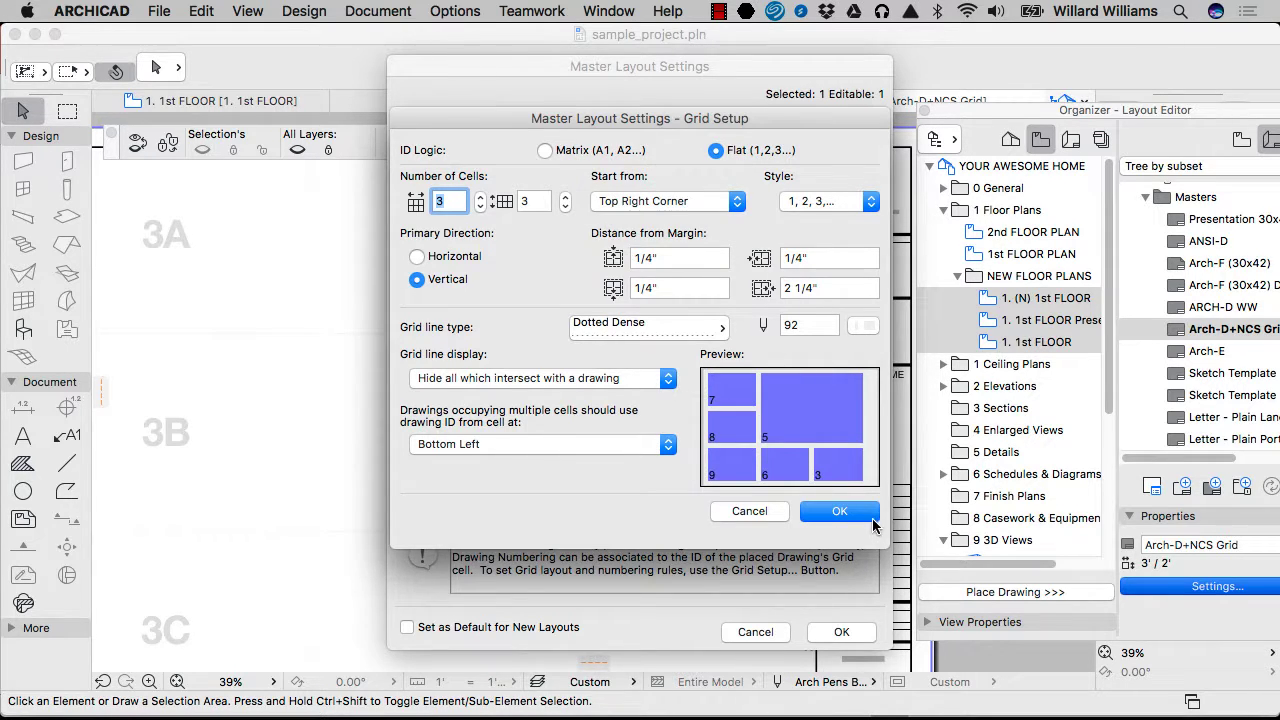
pyautogui.click(862, 514)
pyautogui.click(845, 633)
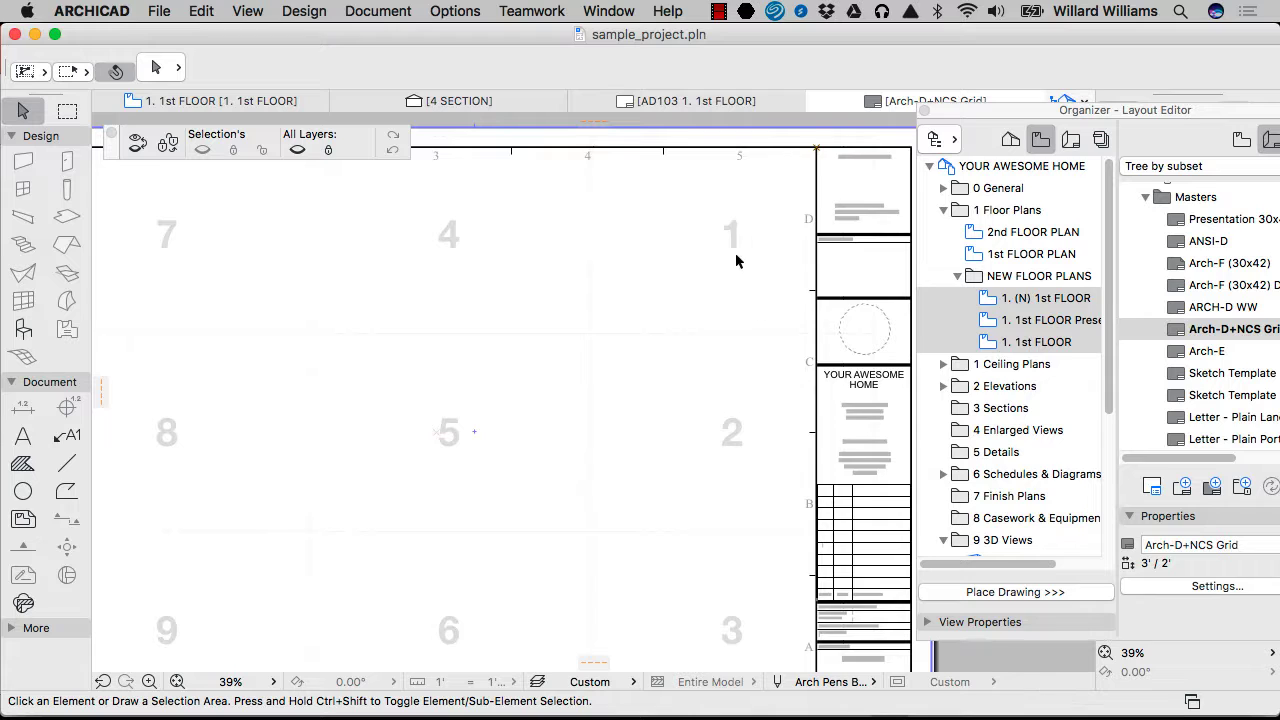
# Step: Set the primary direction of the Arch-D+NCS Grid's cell numbering to horizontal and apply the master layout settings
pyautogui.scroll(-3, 740, 262)
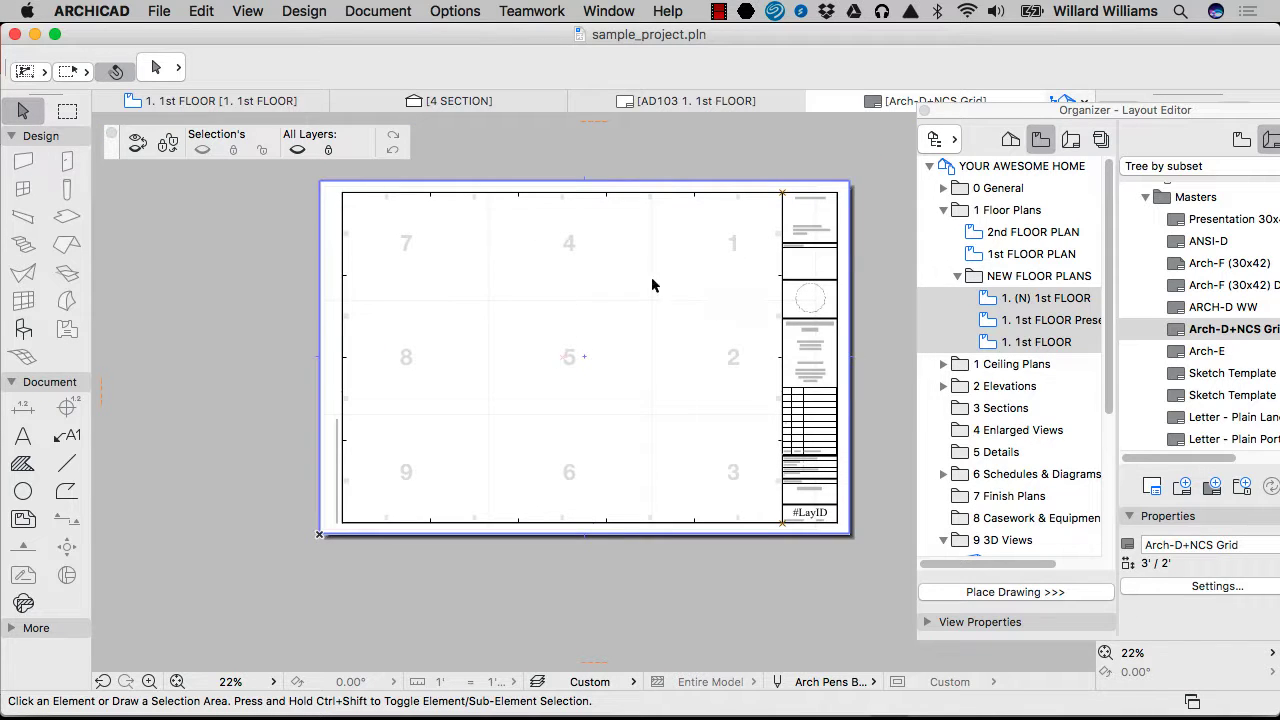
pyautogui.scroll(5, 652, 285)
pyautogui.scroll(-3, 649, 328)
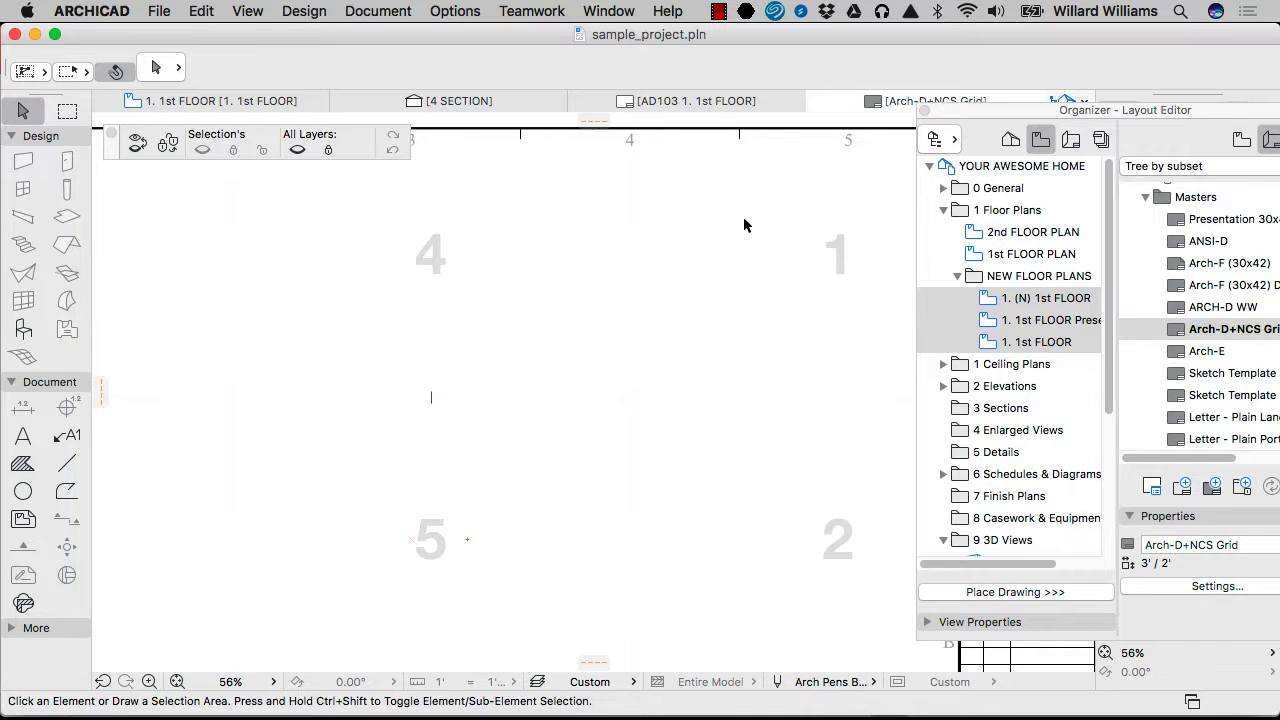
pyautogui.scroll(-3, 746, 226)
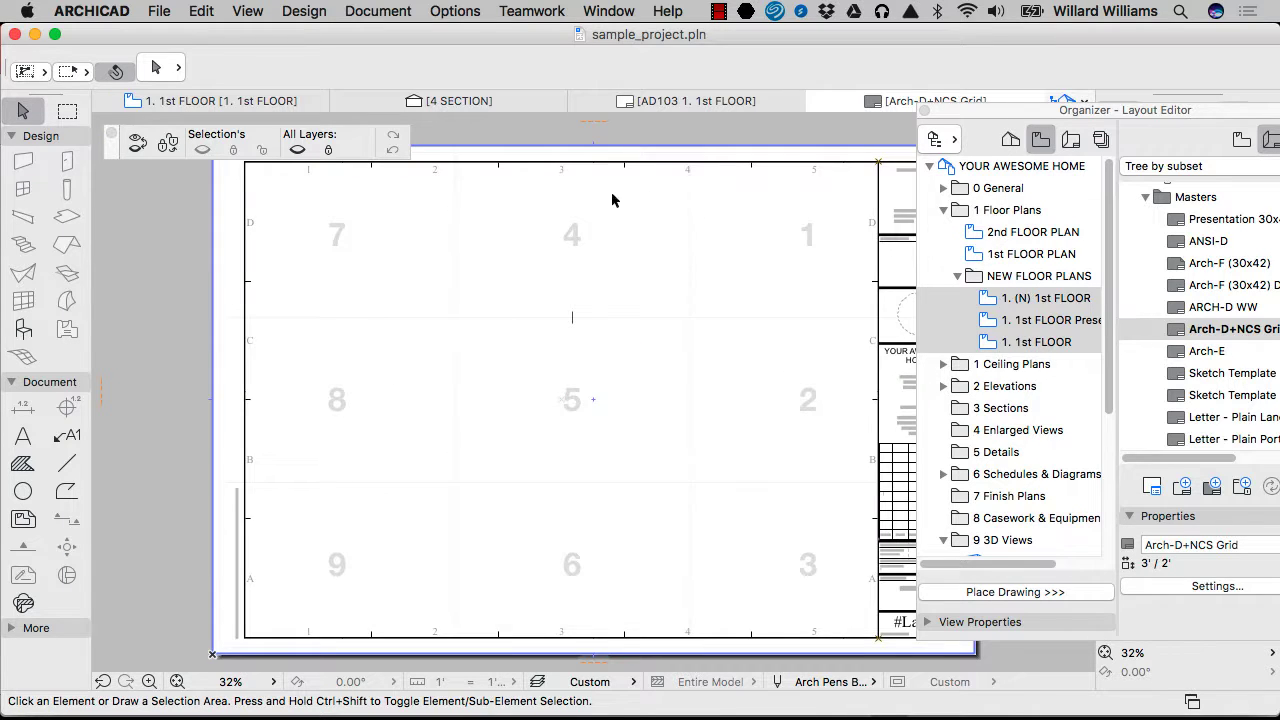
pyautogui.scroll(-1, 728, 253)
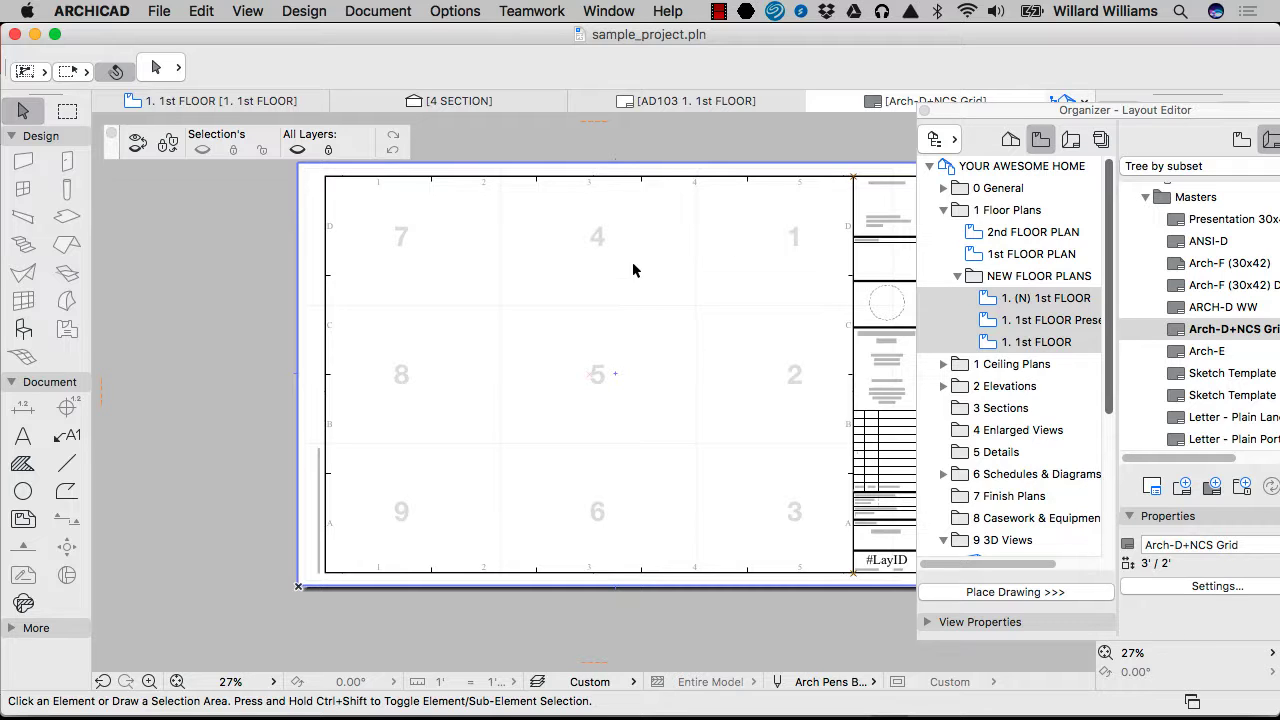
pyautogui.click(1190, 587)
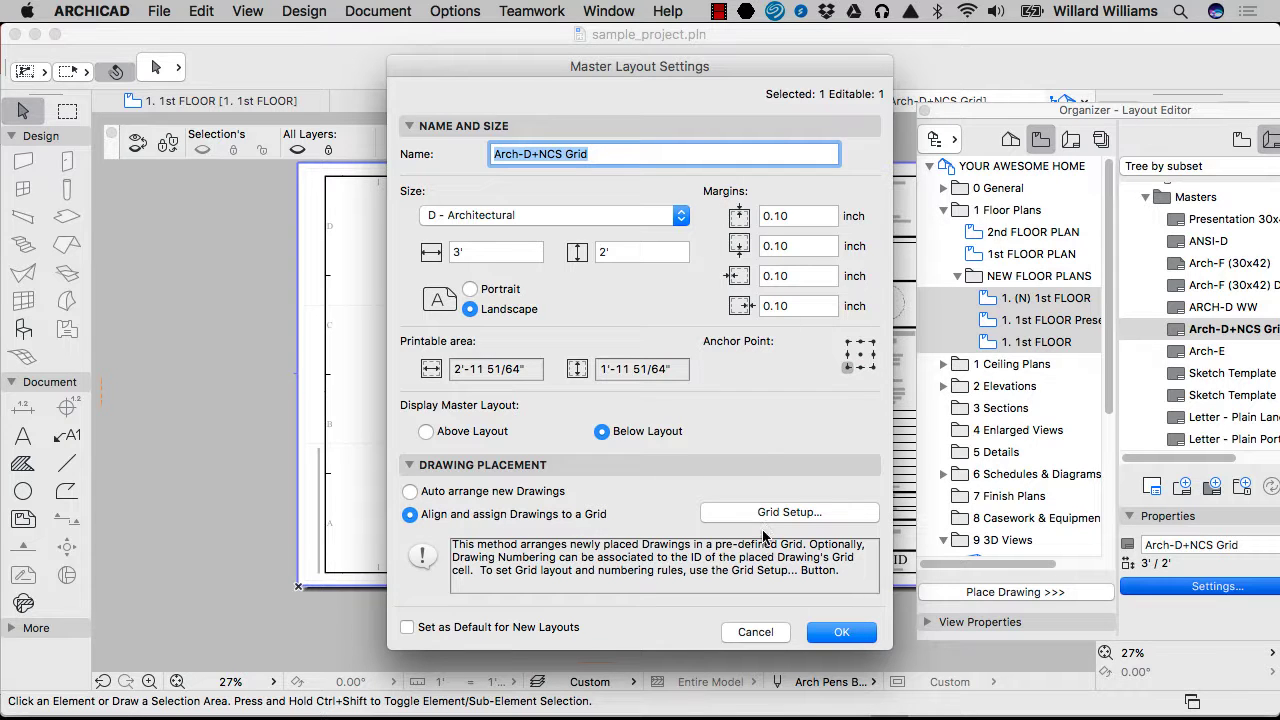
pyautogui.click(760, 512)
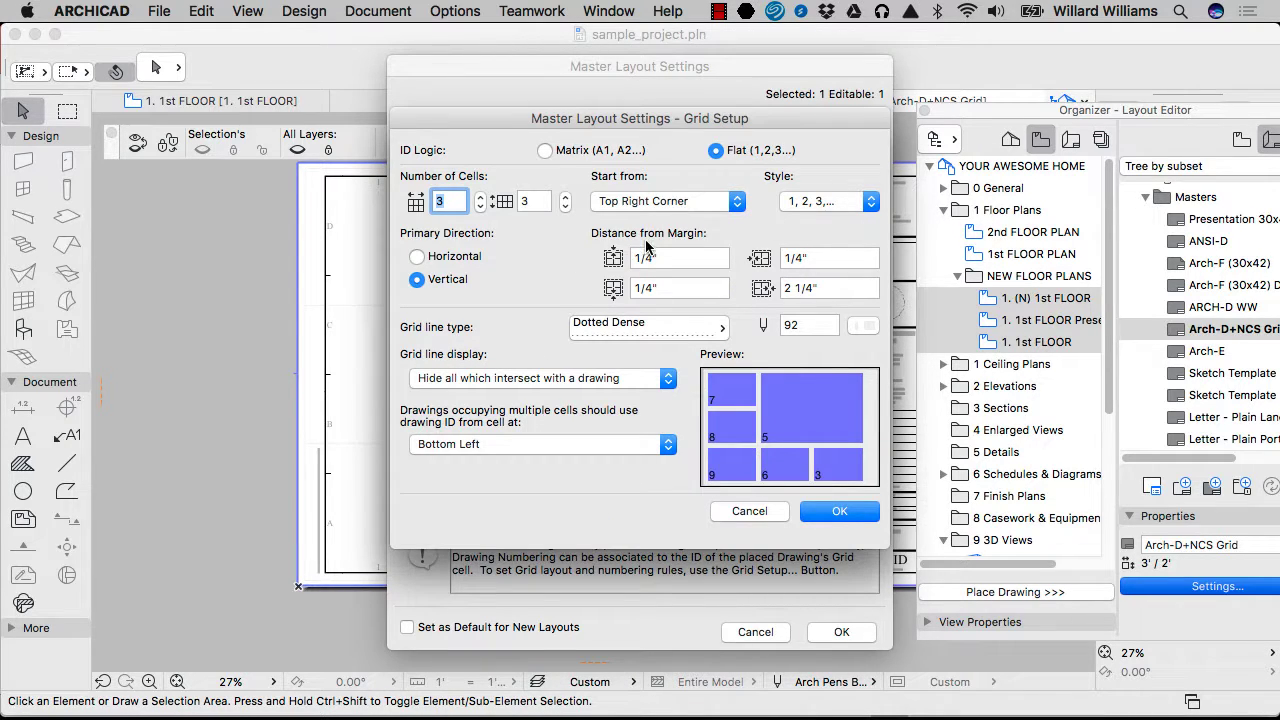
pyautogui.click(417, 256)
pyautogui.click(835, 512)
pyautogui.click(840, 635)
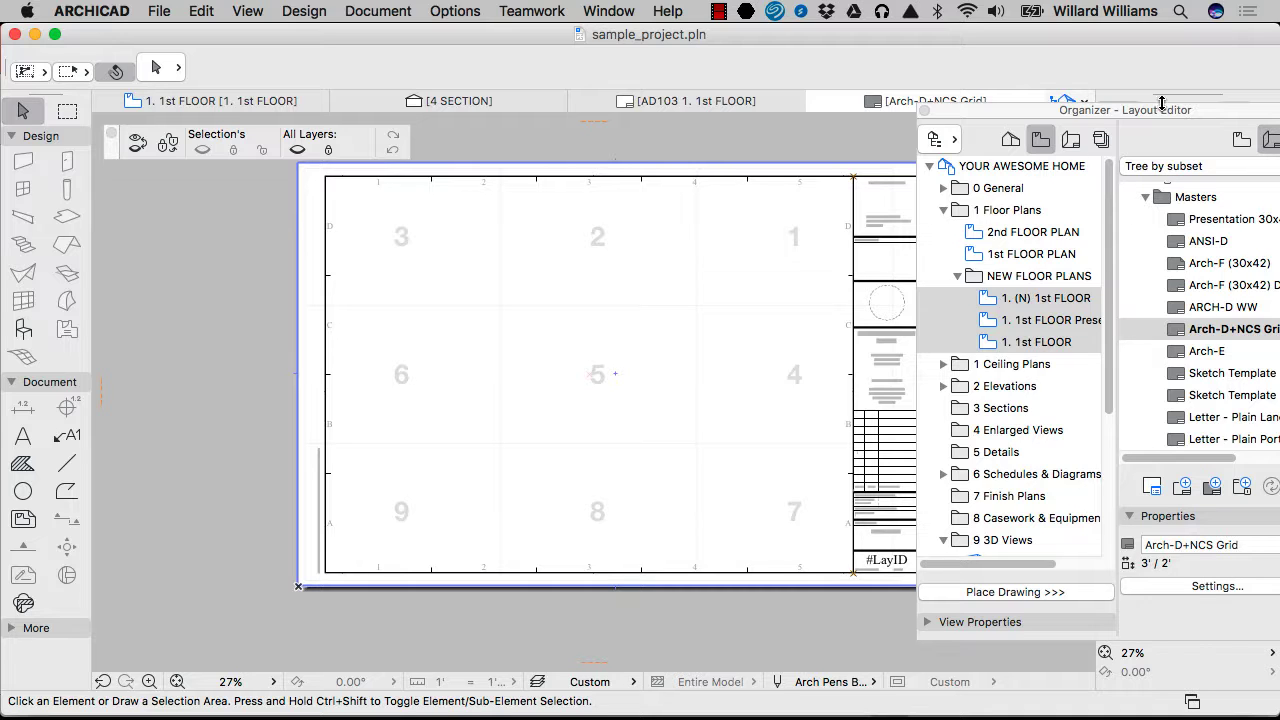
# Step: Open the A-101 1st FLOOR PLAN layout from the A-1 PLANS subset
pyautogui.click(1262, 241)
pyautogui.scroll(10, 1262, 237)
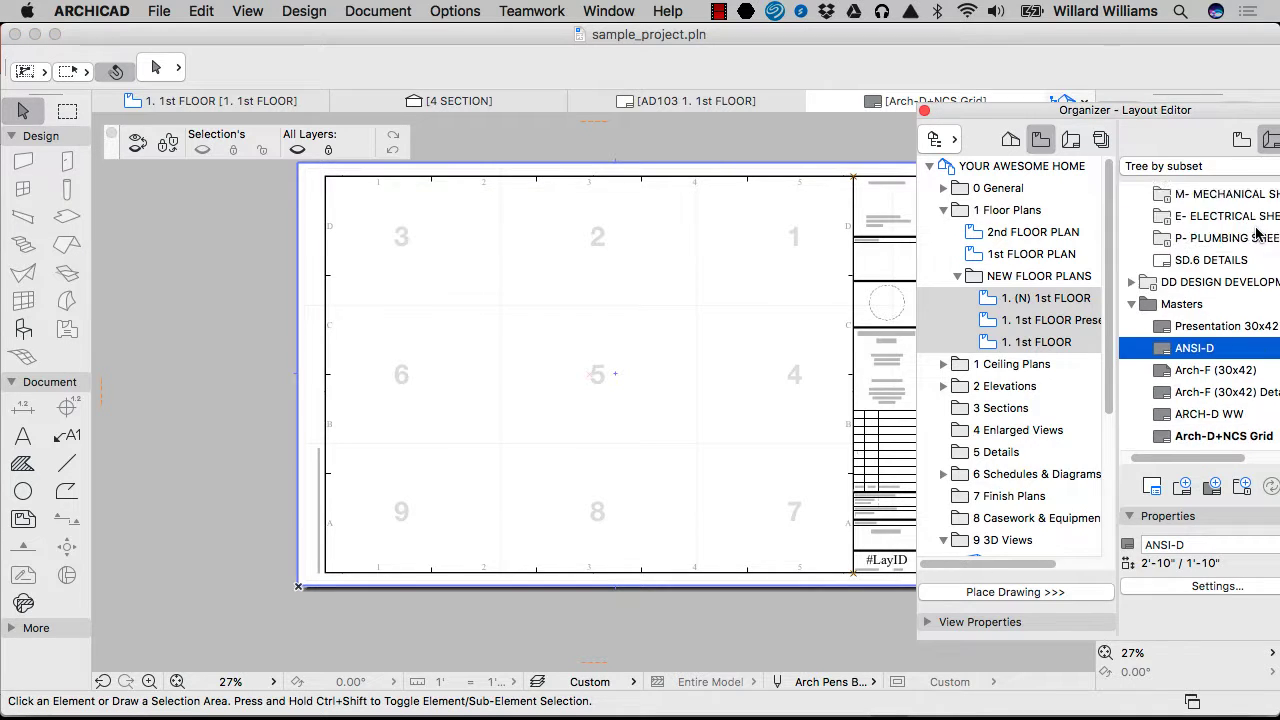
pyautogui.scroll(2, 1245, 235)
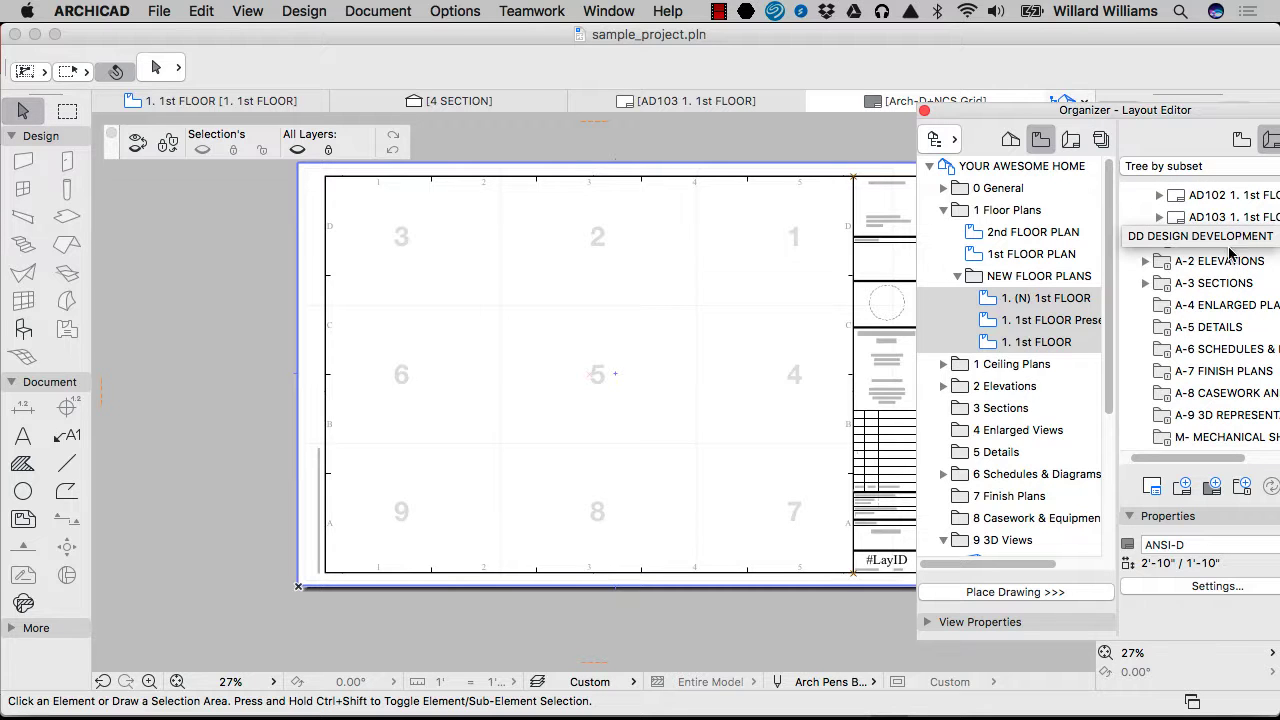
pyautogui.click(1210, 262)
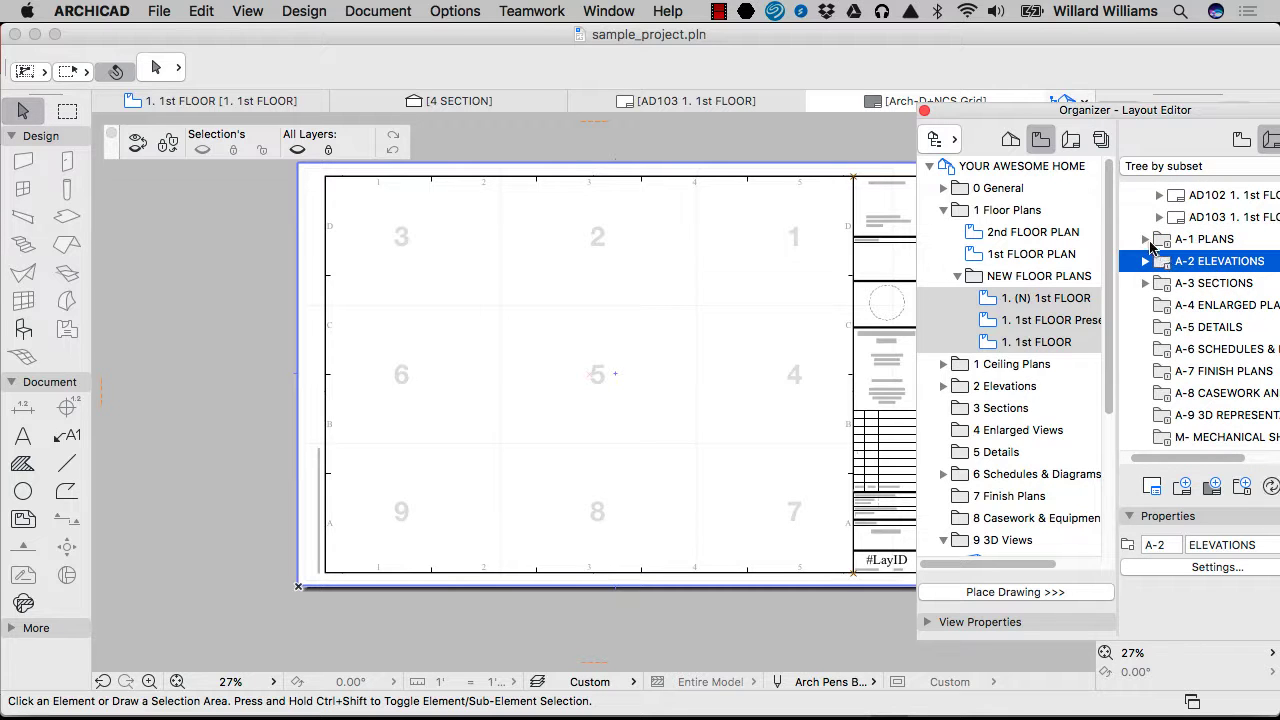
pyautogui.click(1146, 239)
pyautogui.doubleClick(1205, 262)
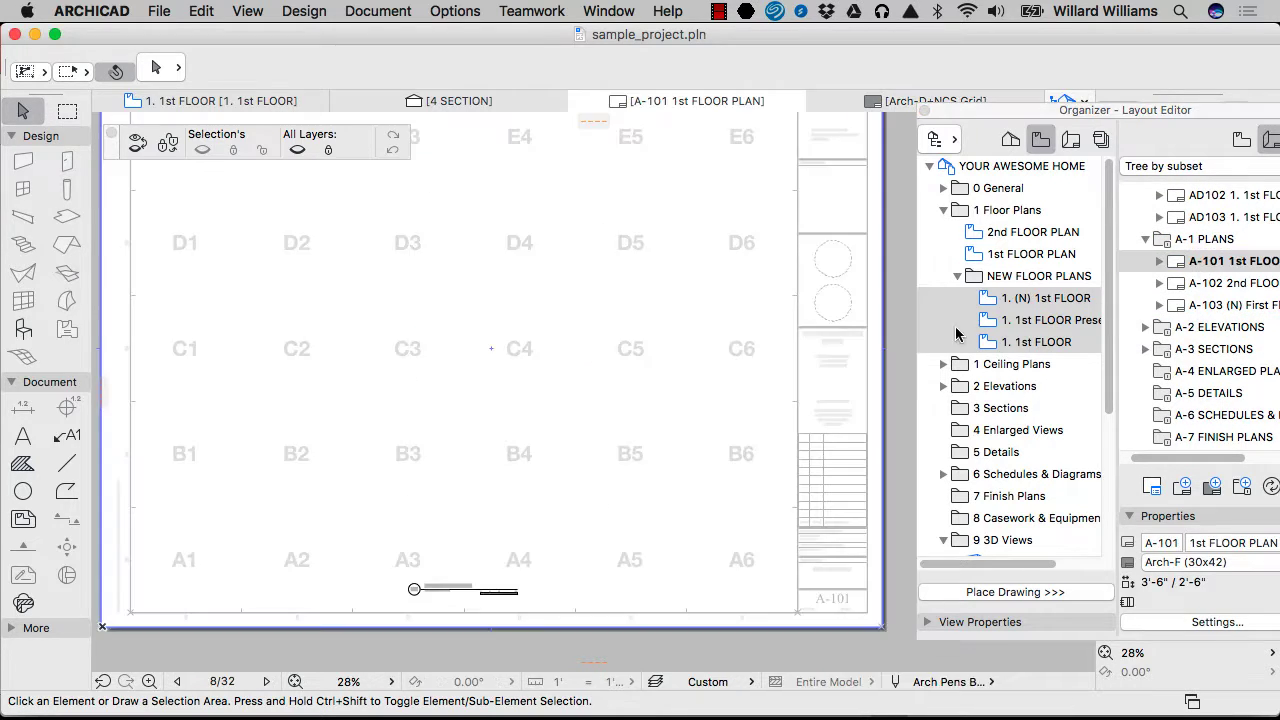
# Step: Assign the Arch-D+NCS Grid master layout to the A-101 1st FLOOR PLAN layout
pyautogui.scroll(-2, 872, 435)
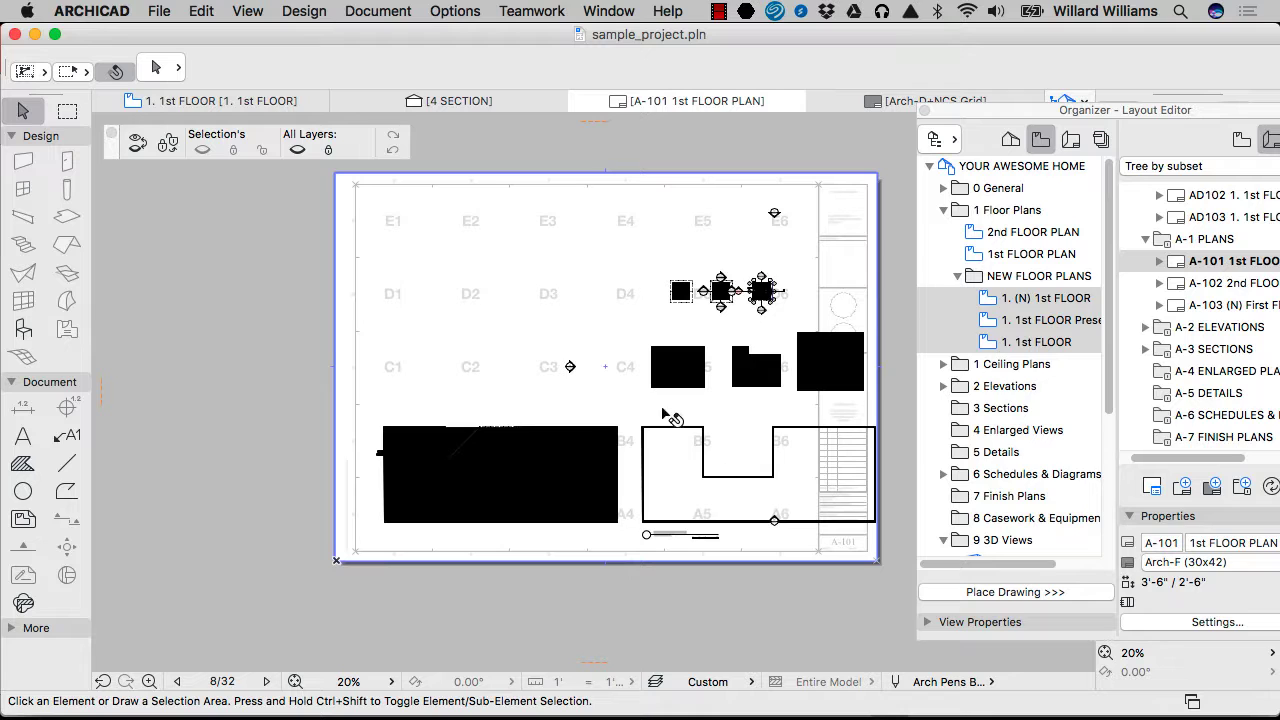
pyautogui.click(1175, 563)
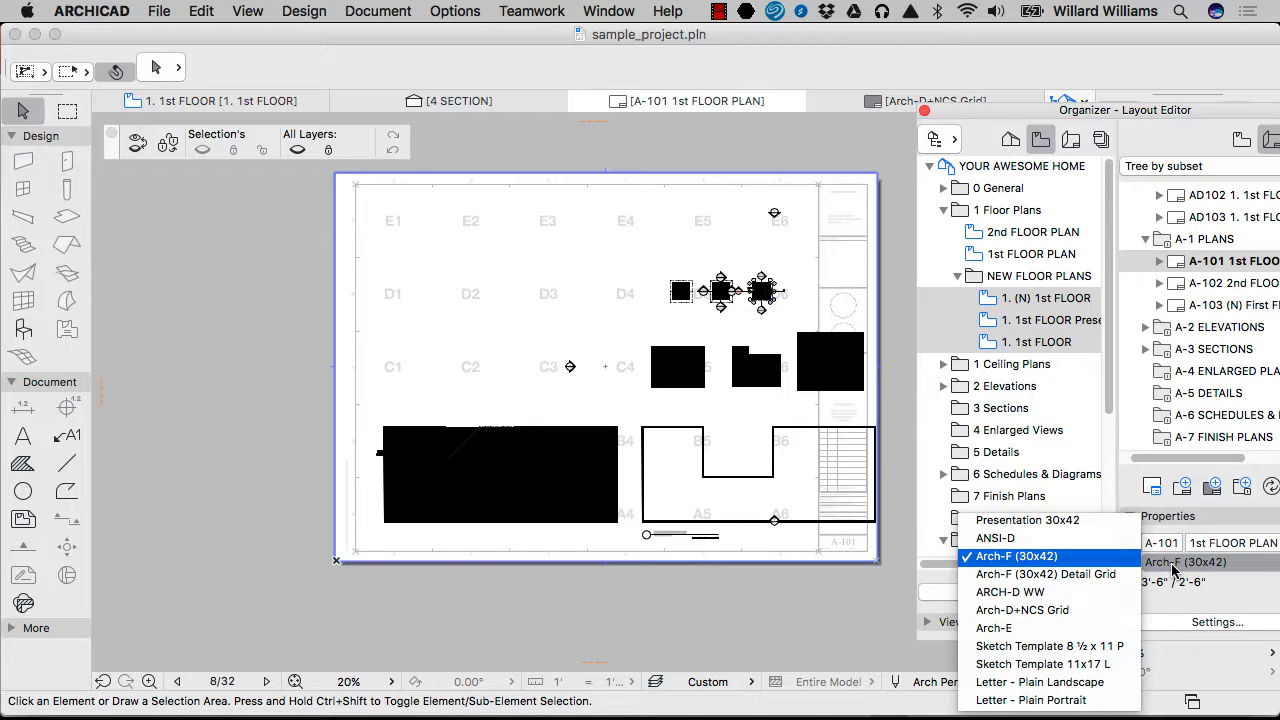
pyautogui.click(1190, 580)
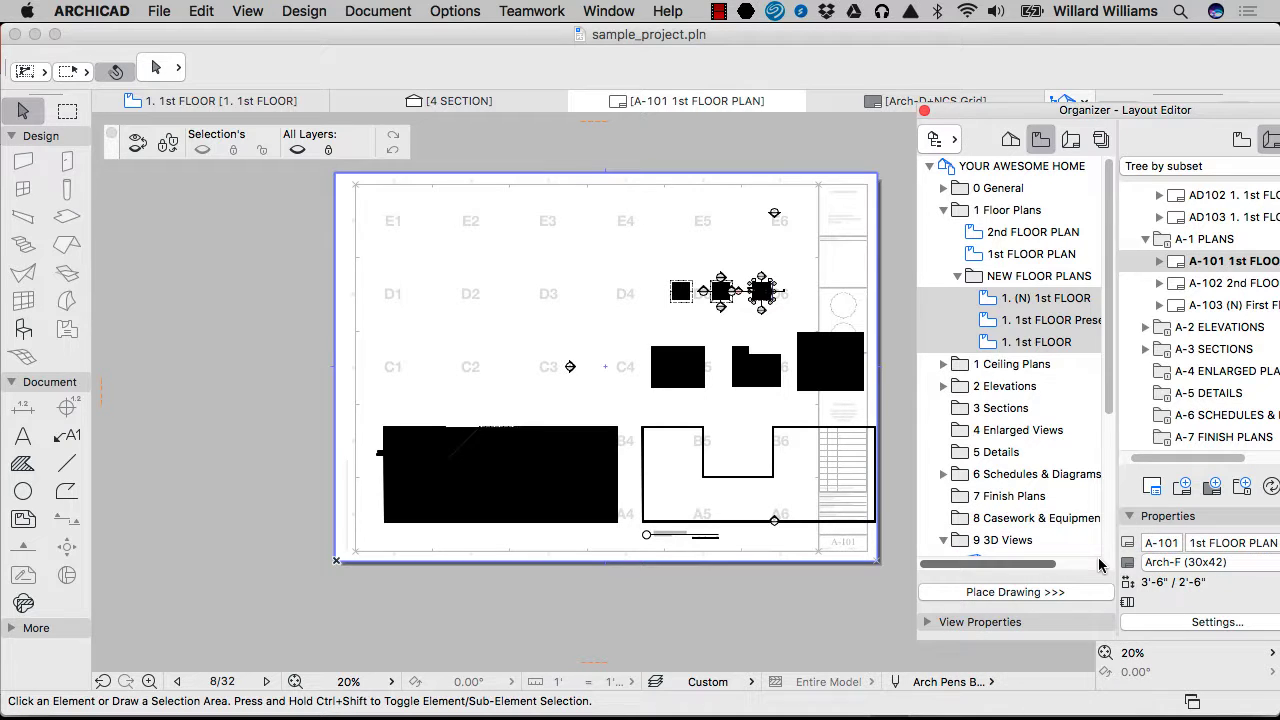
pyautogui.click(1161, 563)
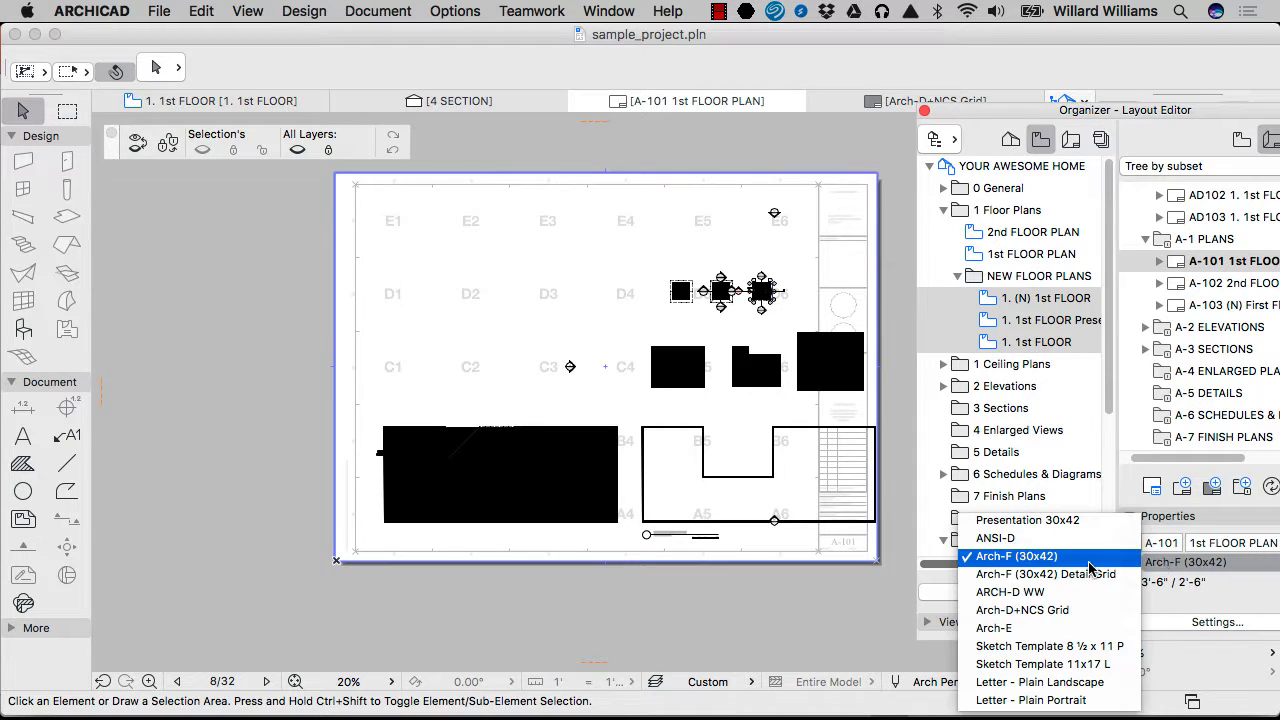
pyautogui.click(1089, 619)
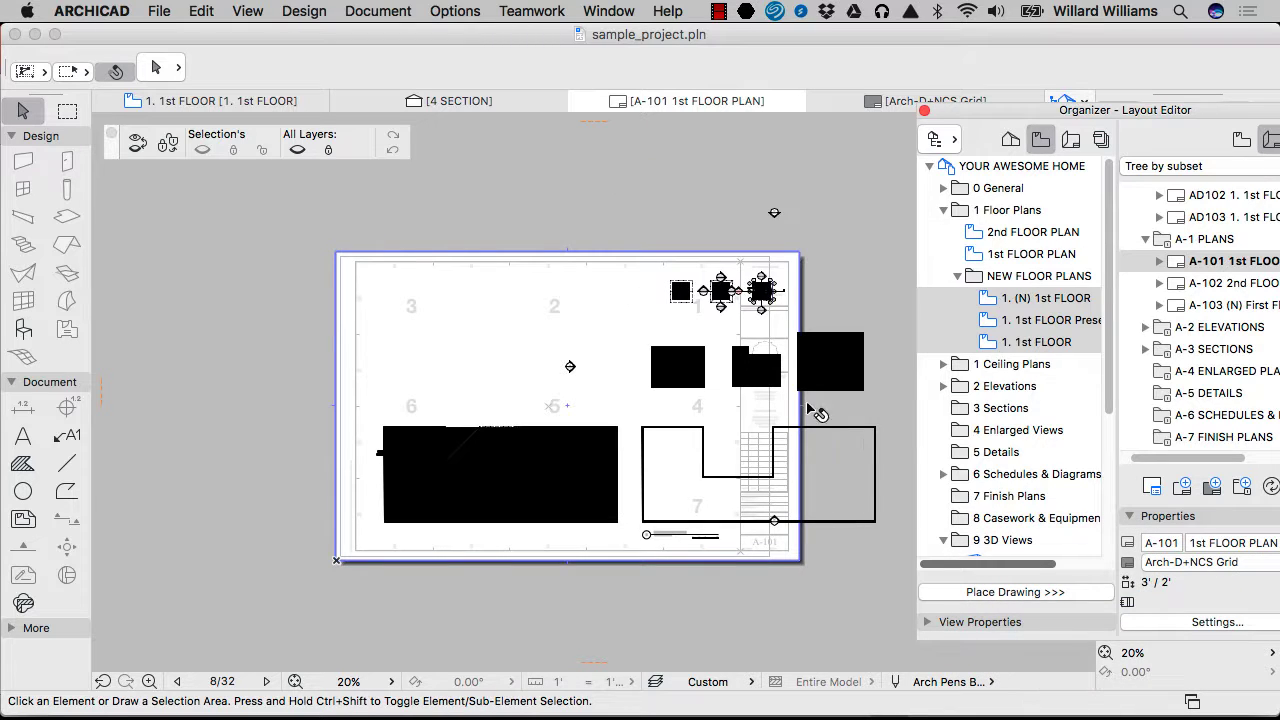
pyautogui.click(1222, 566)
pyautogui.click(1222, 566)
# Step: Move the 1st FLOOR PLAN drawing up over the top grid row and back down to the bottom row
pyautogui.click(730, 370)
pyautogui.hscroll(5, 608, 400)
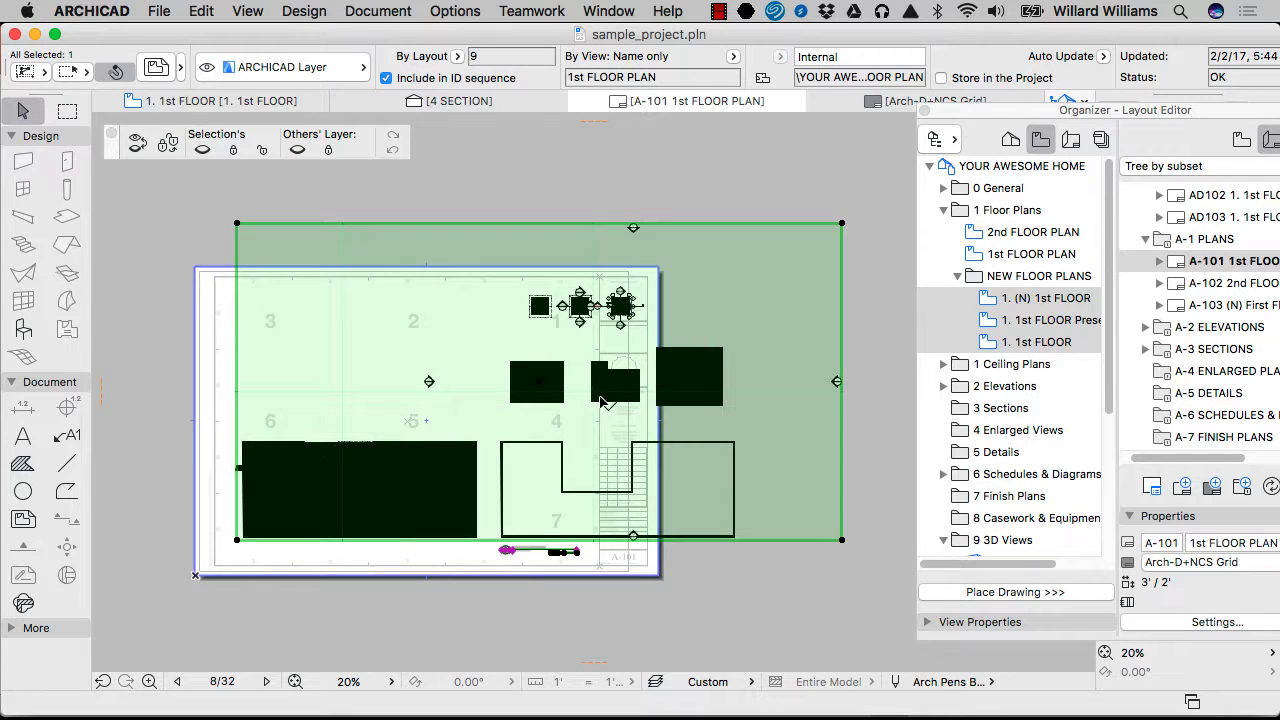
pyautogui.moveTo(549, 365)
pyautogui.mouseDown()
pyautogui.moveTo(600, 335)
pyautogui.moveTo(623, 220)
pyautogui.mouseUp()
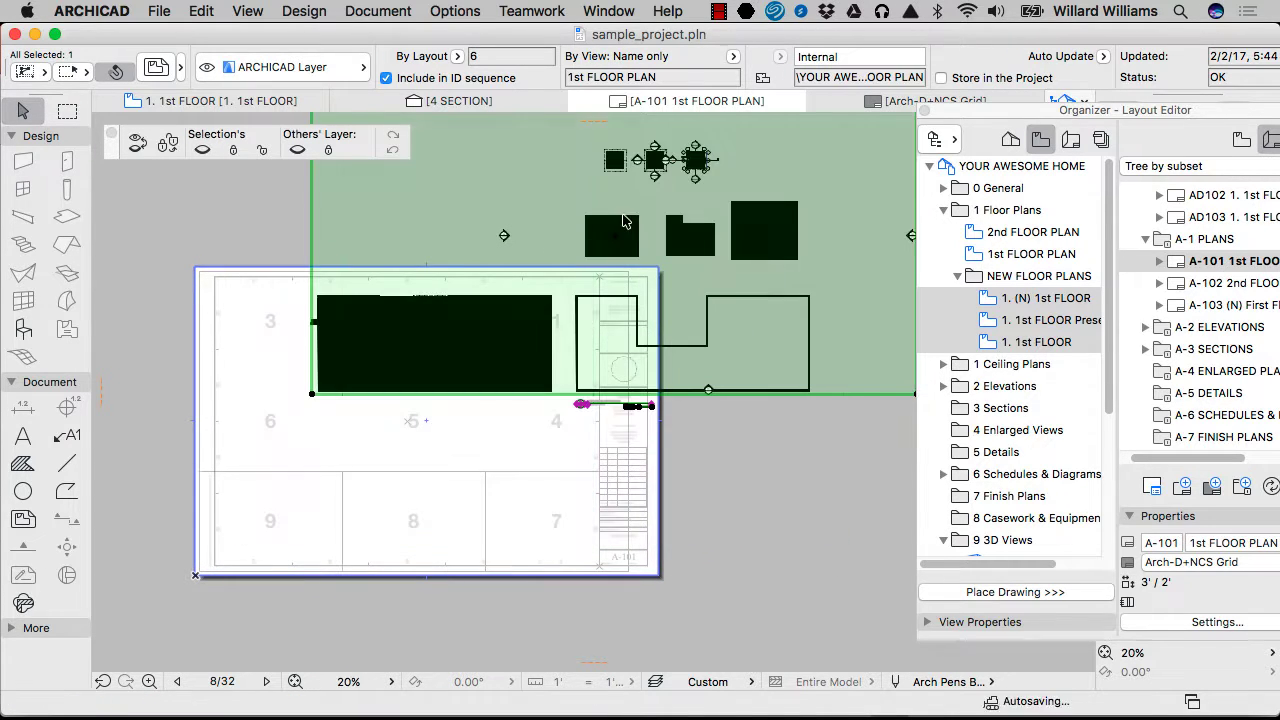
pyautogui.click(616, 216)
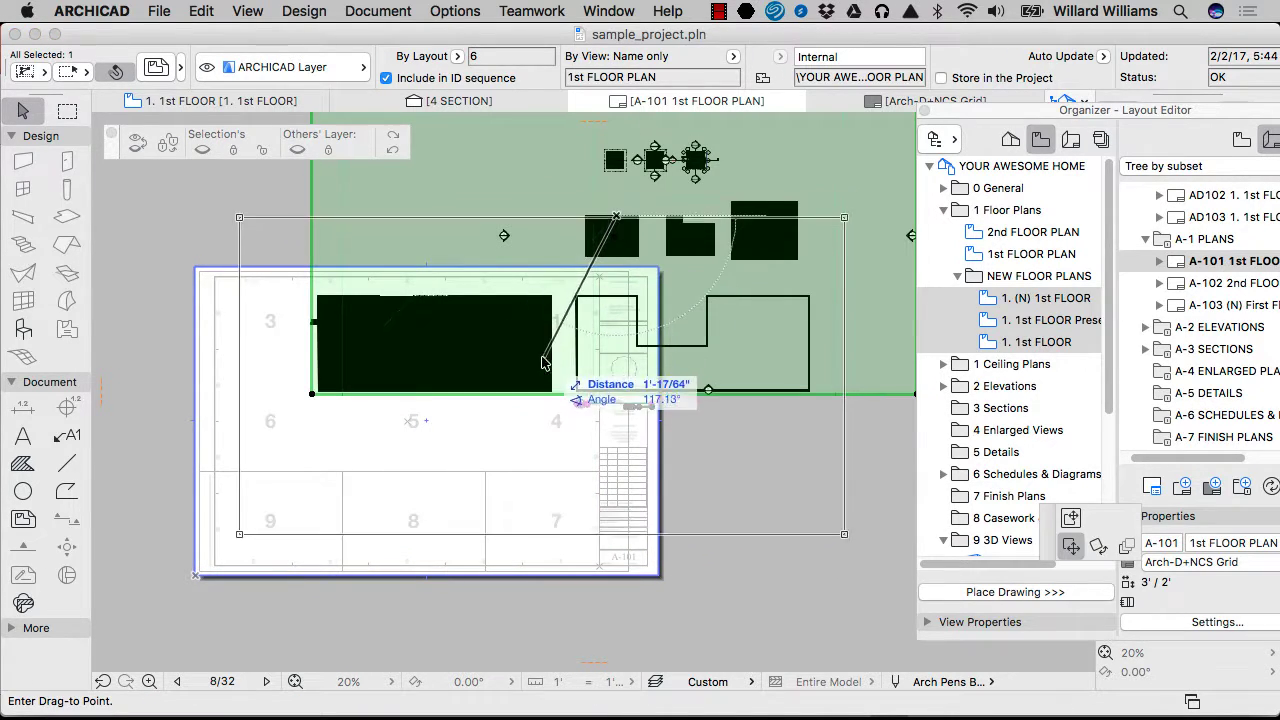
pyautogui.click(543, 357)
# Step: Crop the 1st FLOOR PLAN drawing's frame by its upper right corner so it ends just inside the title block
pyautogui.scroll(-1, 740, 282)
pyautogui.click(826, 228)
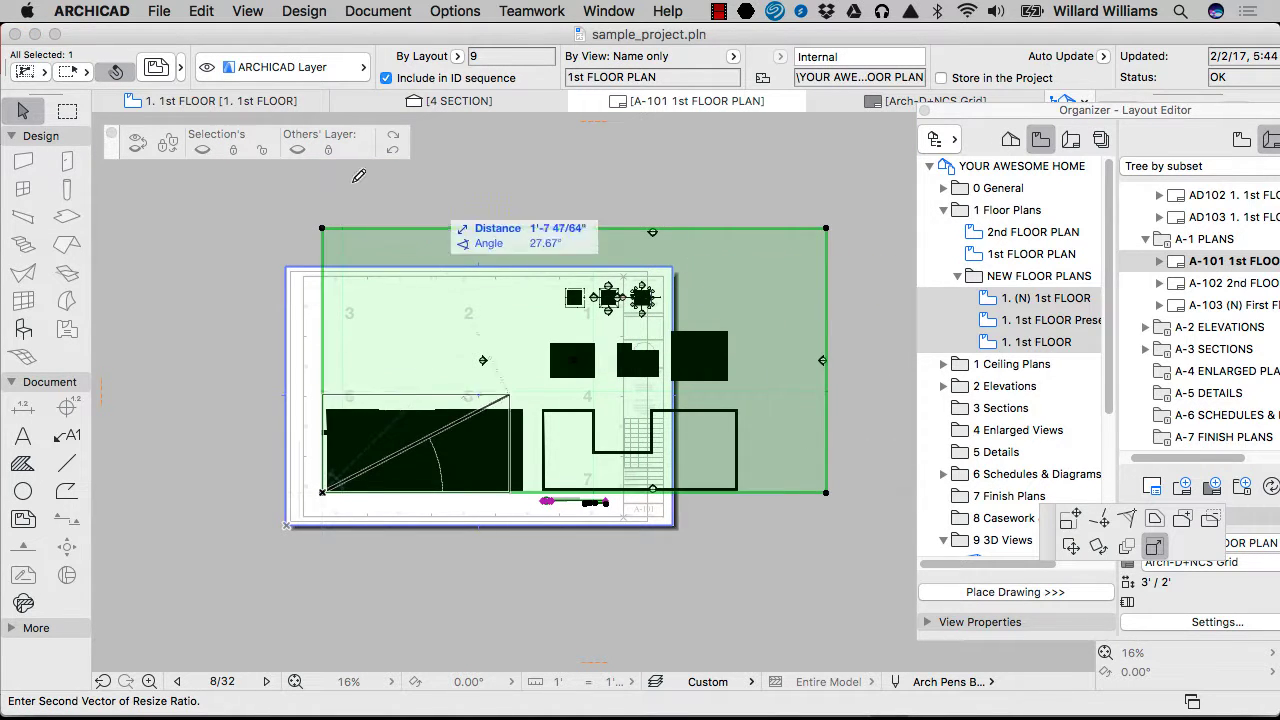
pyautogui.press('Escape')
pyautogui.click(826, 228)
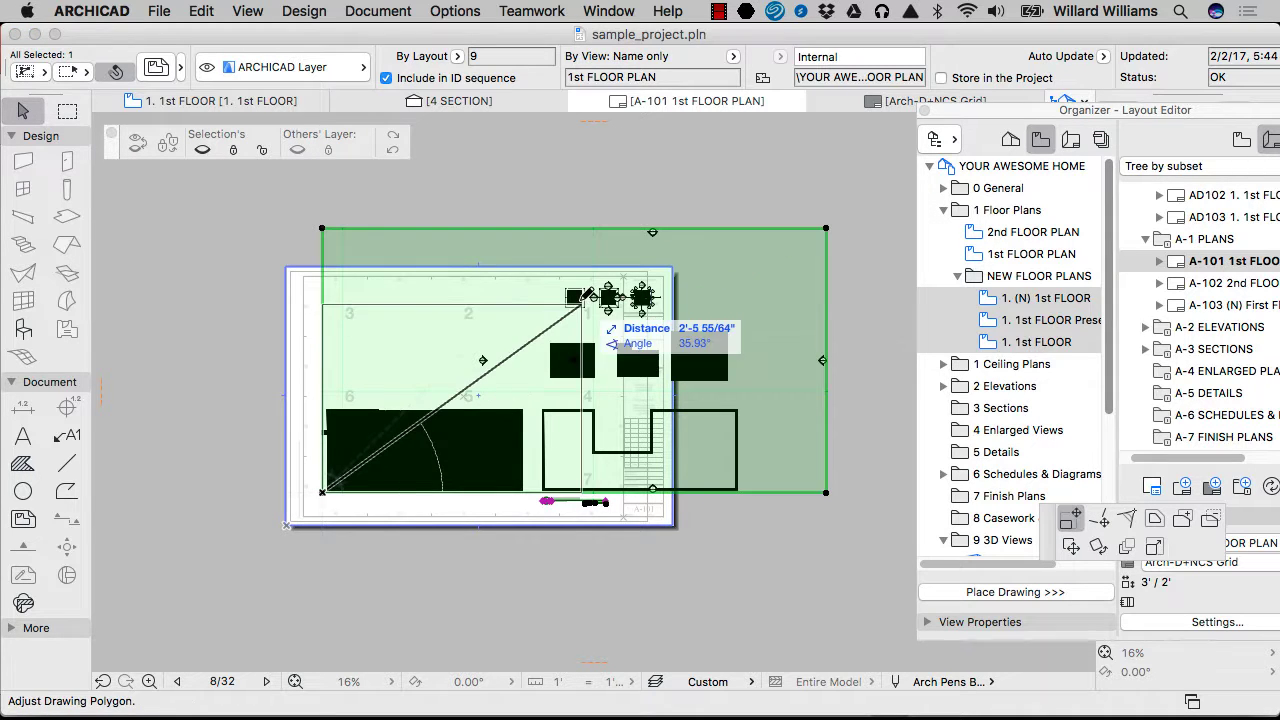
pyautogui.click(607, 283)
# Step: Move the cropped 1st FLOOR PLAN drawing about 35/64" straight down, check its title number and deselect it
pyautogui.scroll(10, 412, 500)
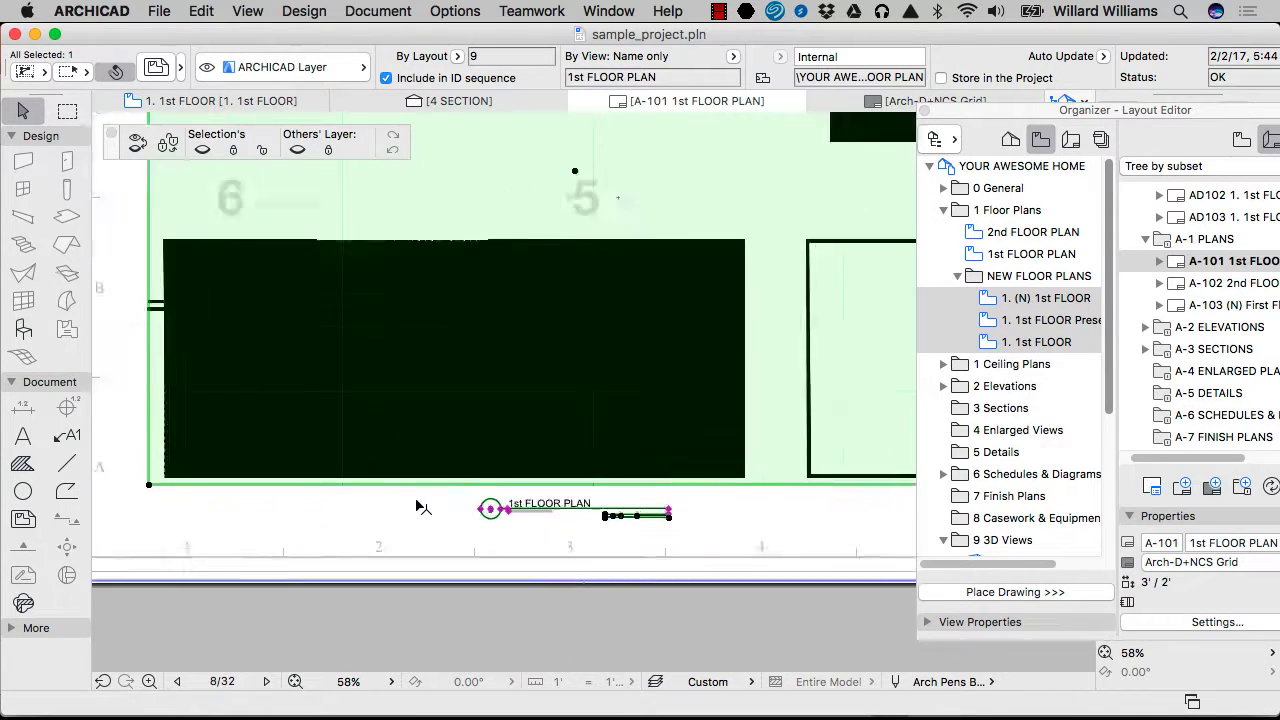
pyautogui.scroll(-6, 550, 514)
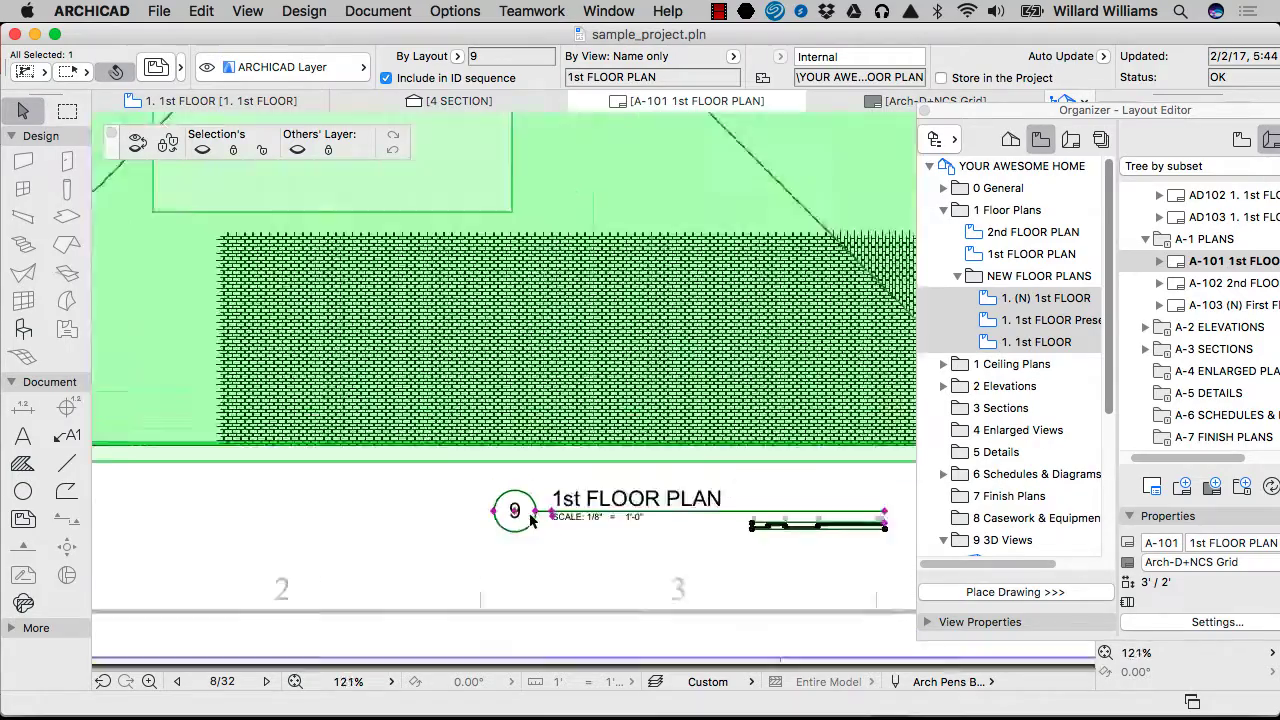
pyautogui.scroll(-2, 640, 511)
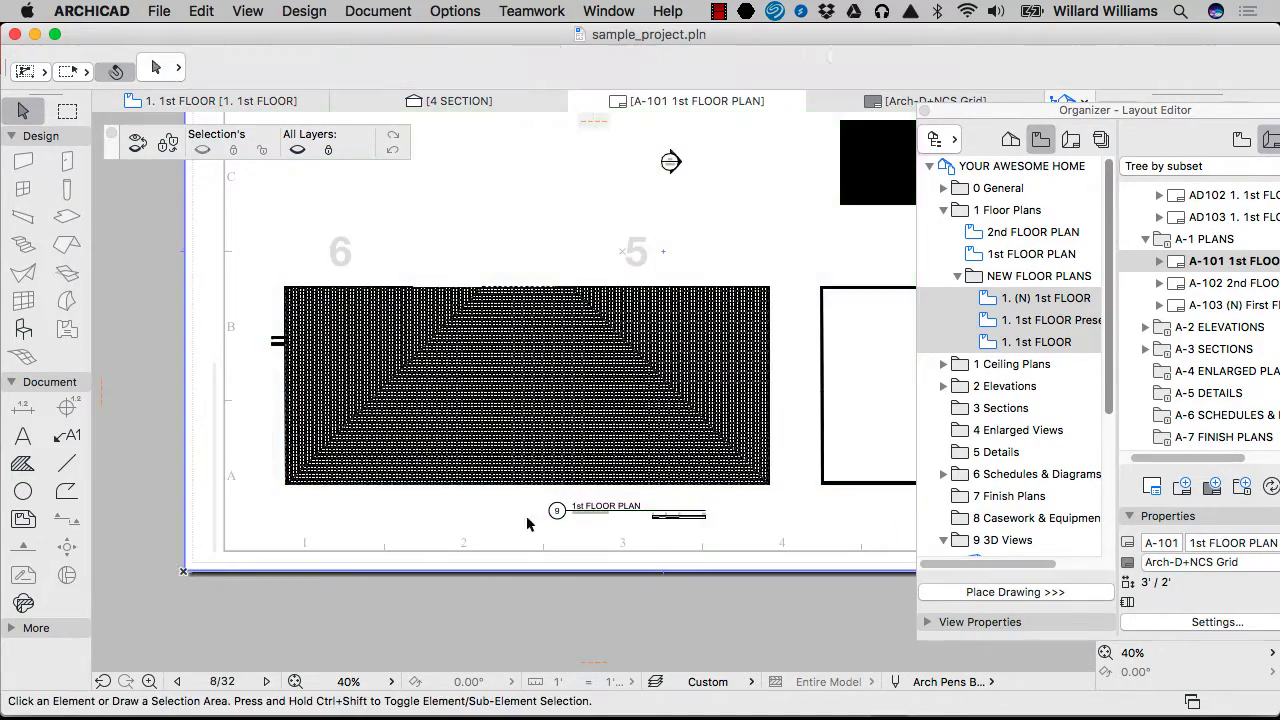
pyautogui.click(630, 387)
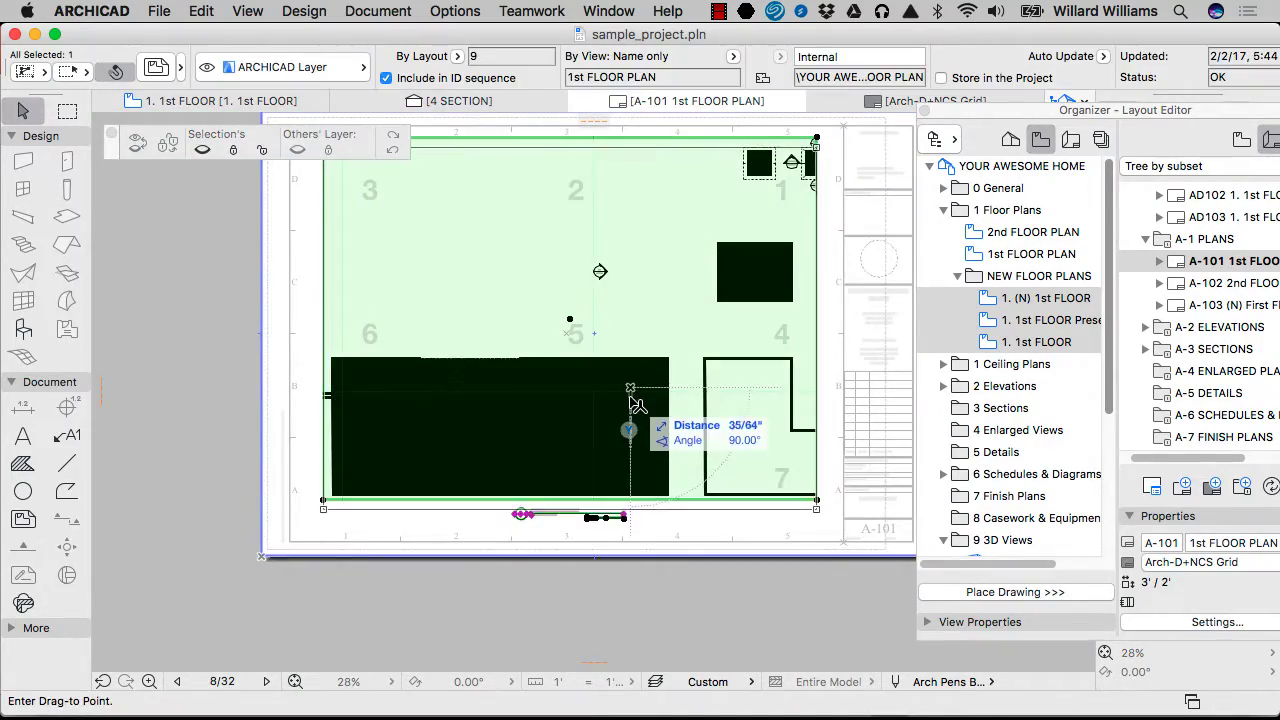
pyautogui.click(631, 398)
pyautogui.scroll(4, 520, 524)
pyautogui.scroll(4, 527, 531)
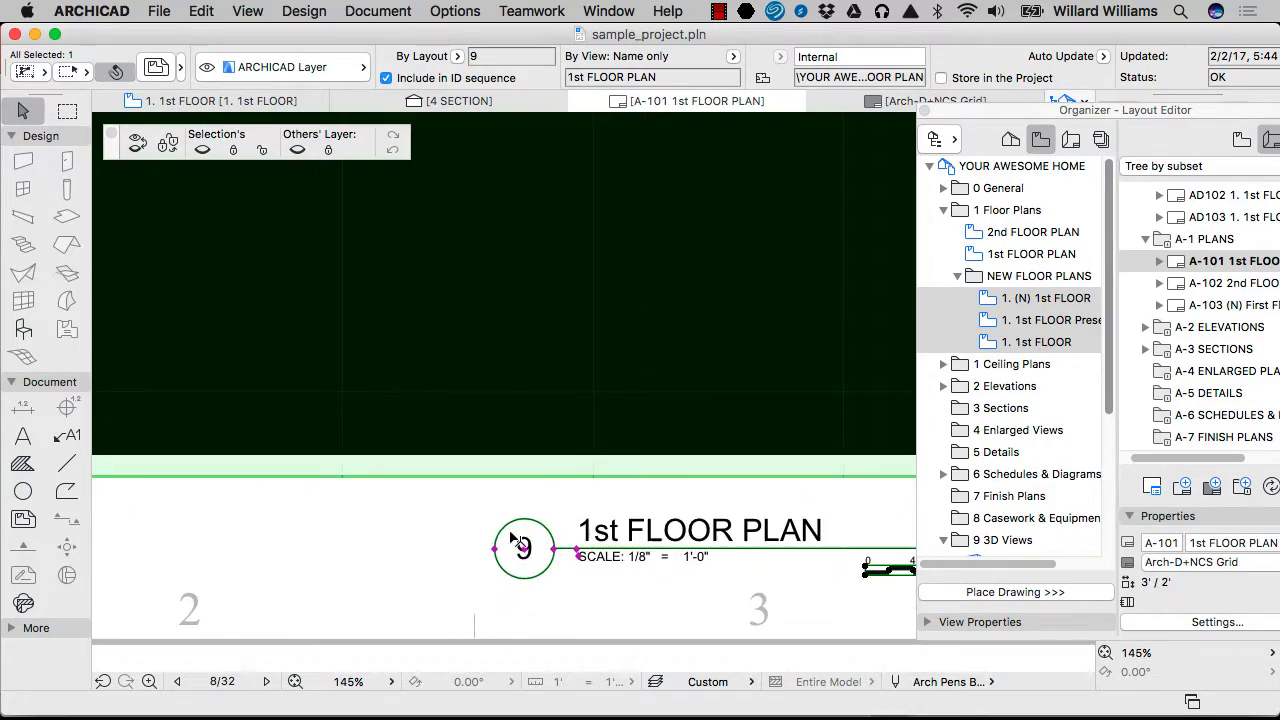
pyautogui.press('Escape')
# Step: Set the Arch-D+NCS Grid master layout's grid setup to number drawings occupying multiple cells from the Top Right cell
pyautogui.scroll(-5, 505, 535)
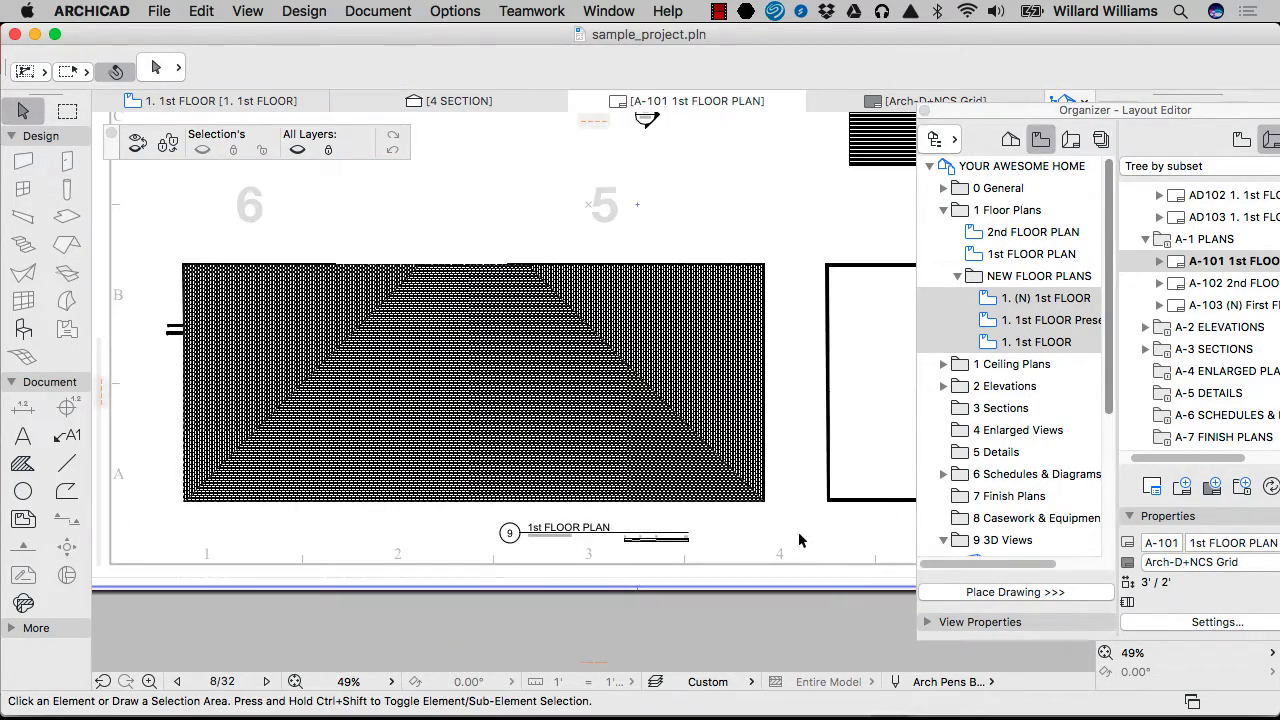
pyautogui.rightClick(799, 534)
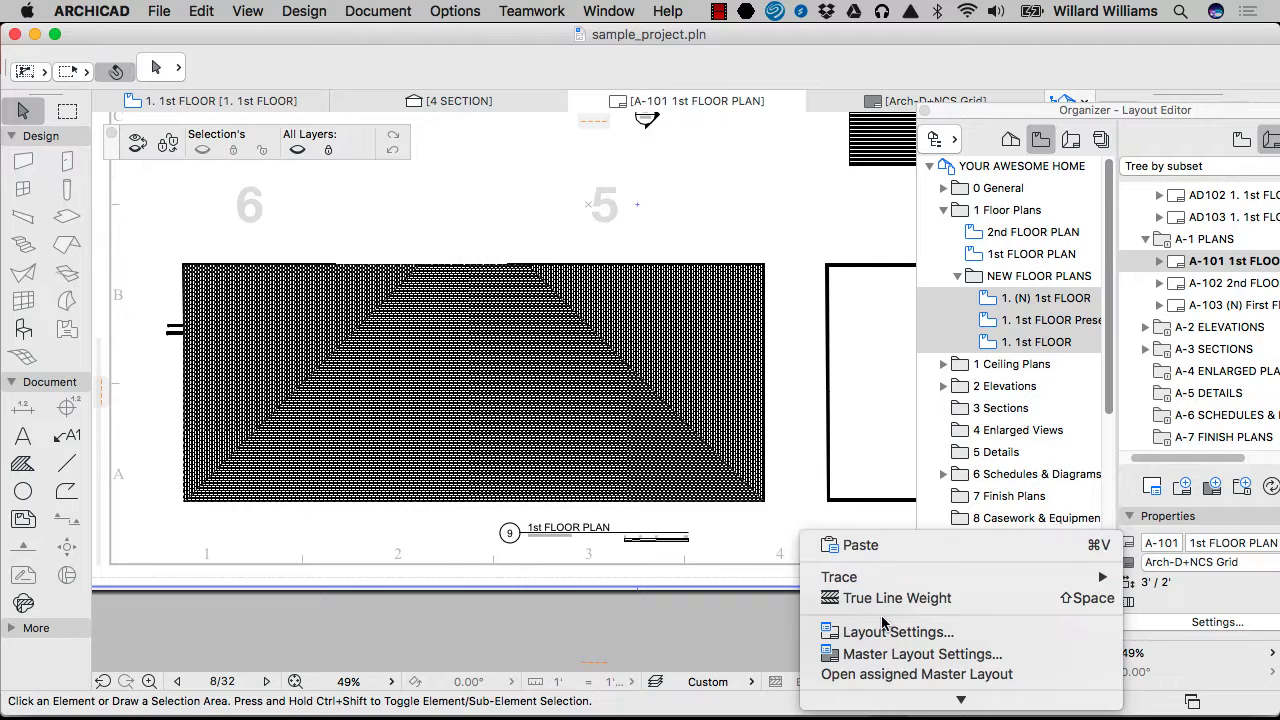
pyautogui.click(868, 652)
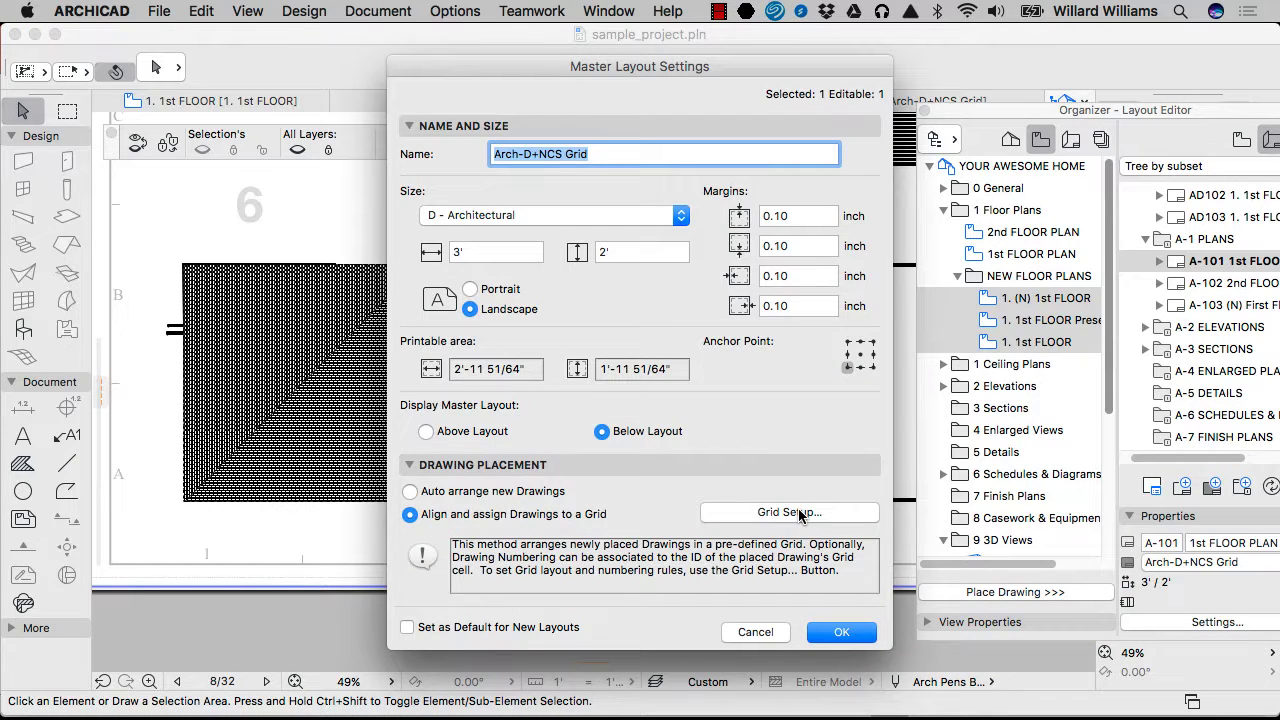
pyautogui.click(790, 512)
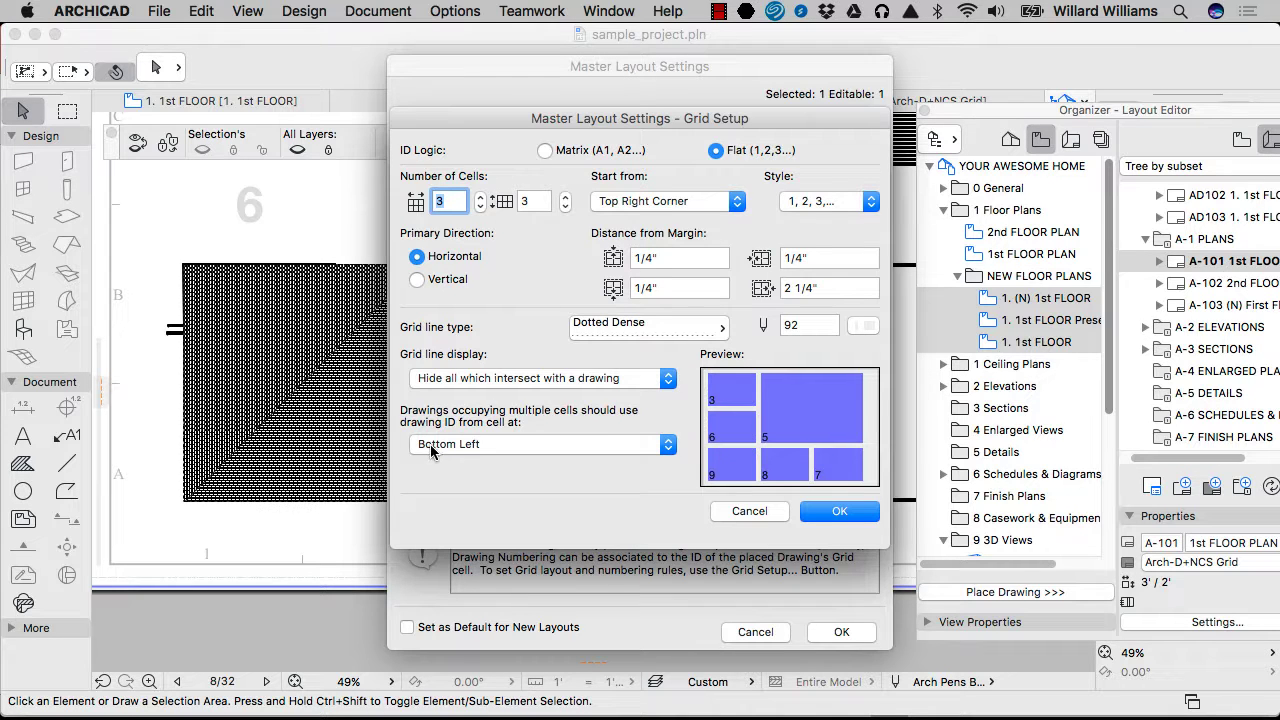
pyautogui.click(500, 456)
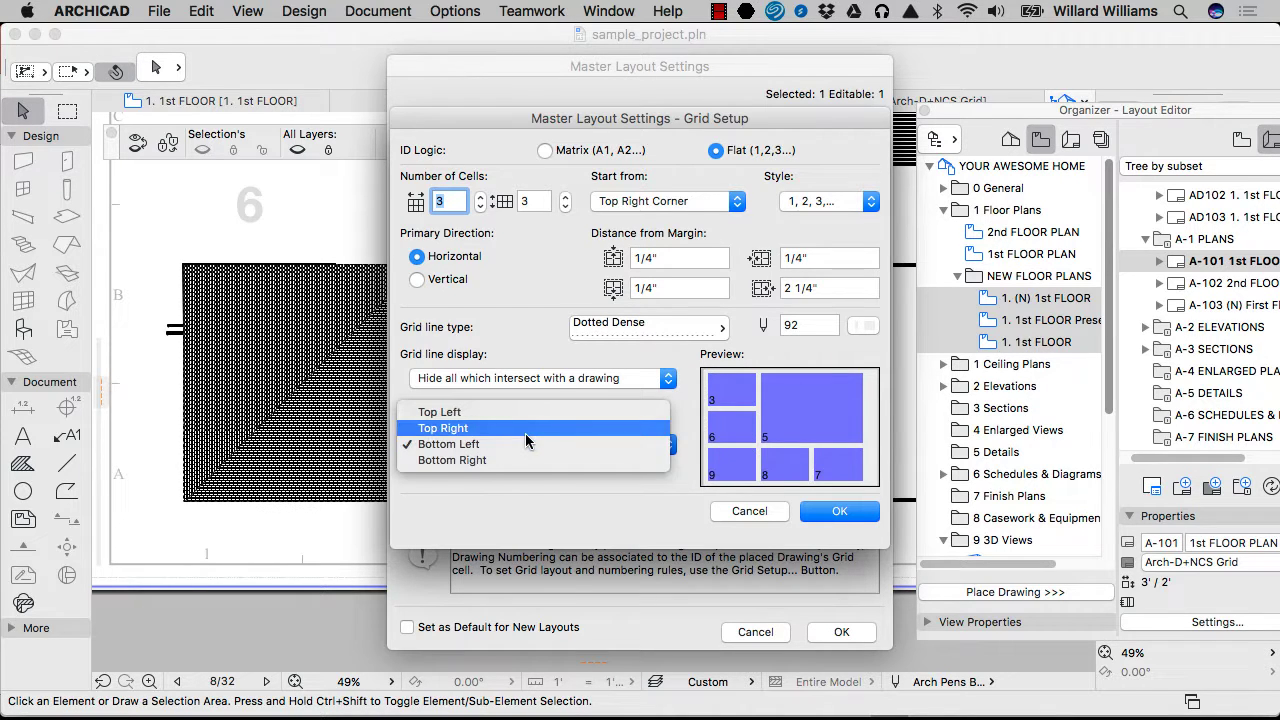
pyautogui.click(840, 512)
pyautogui.click(845, 632)
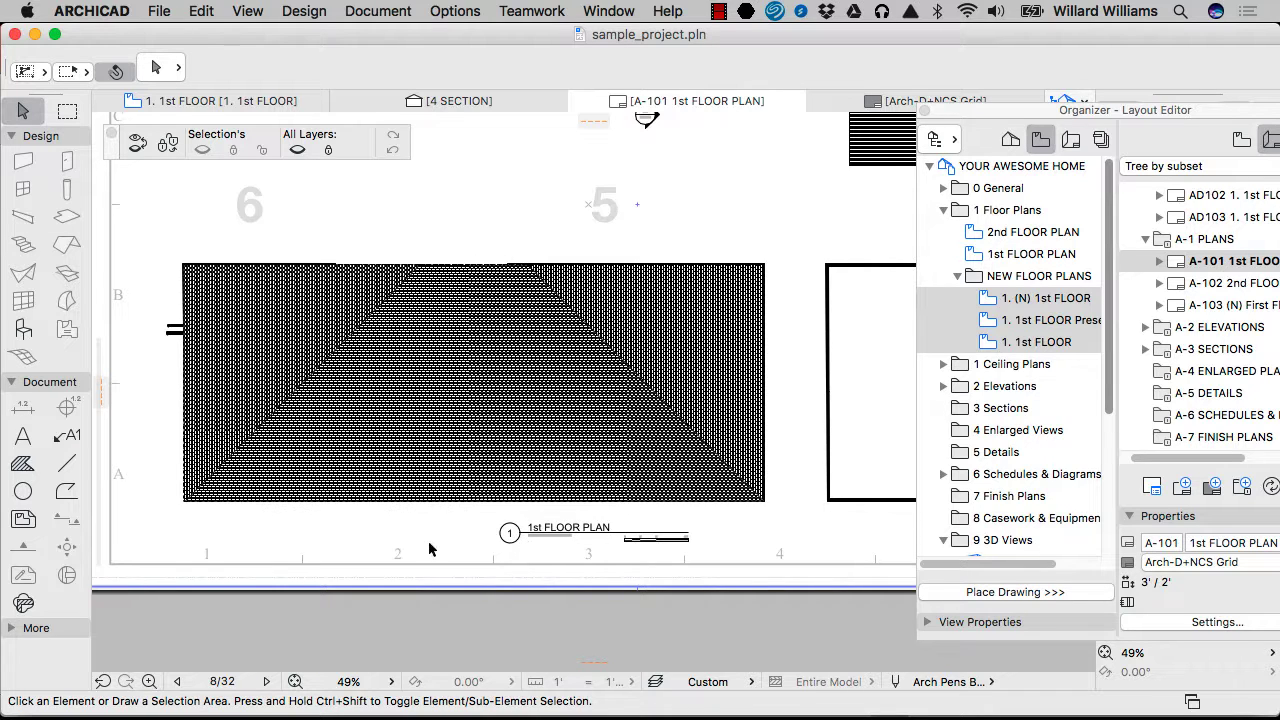
# Step: Select the 1st FLOOR PLAN drawing and check its frame corners and number against the grid cells
pyautogui.scroll(-5, 305, 550)
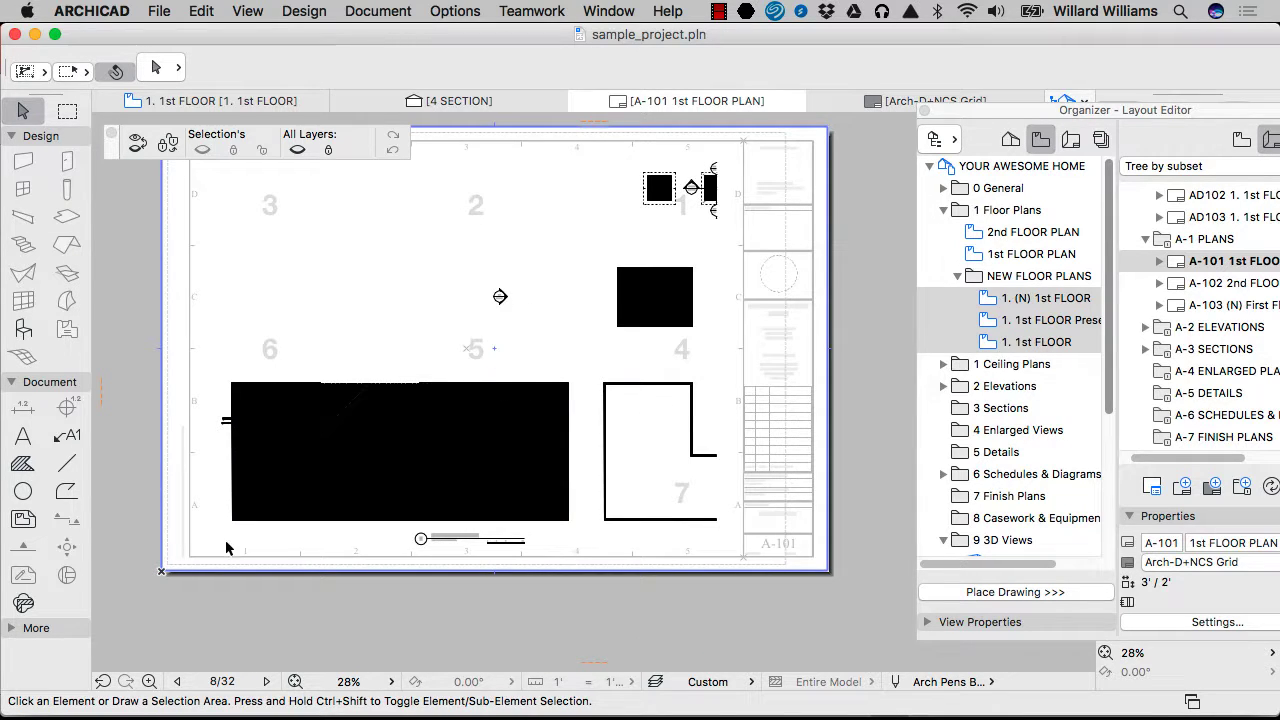
pyautogui.click(240, 521)
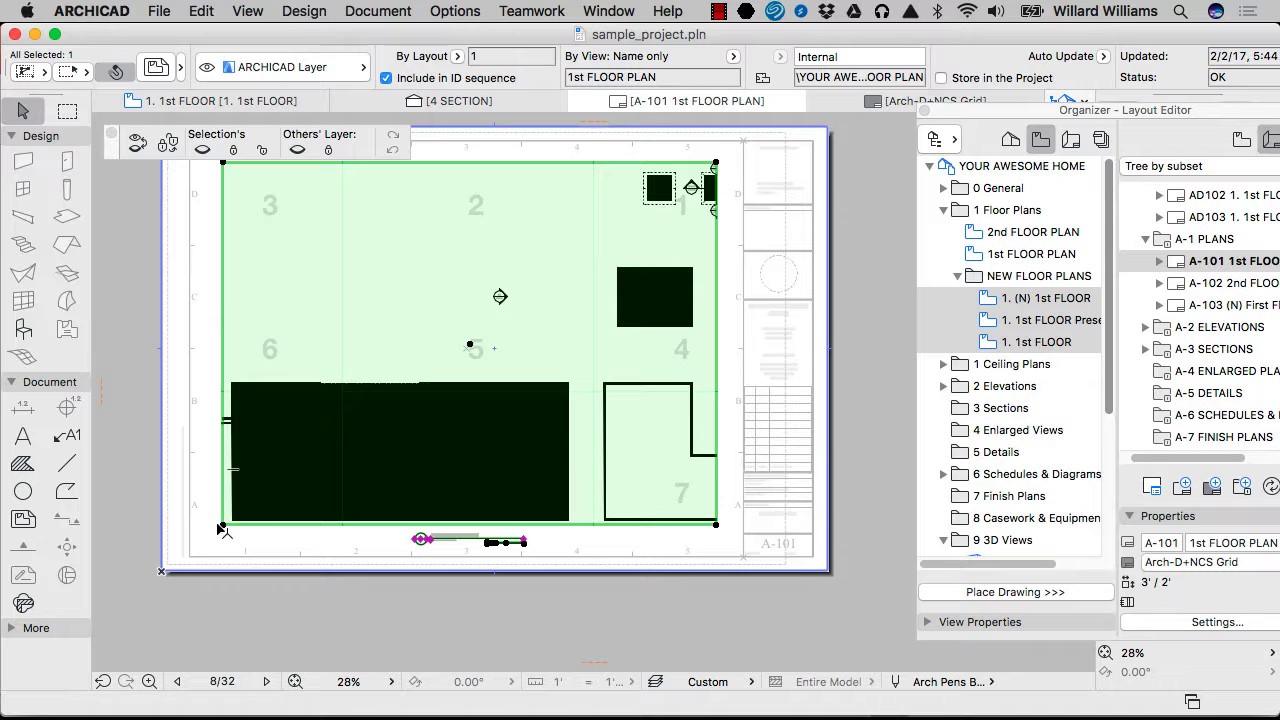
pyautogui.scroll(5, 730, 155)
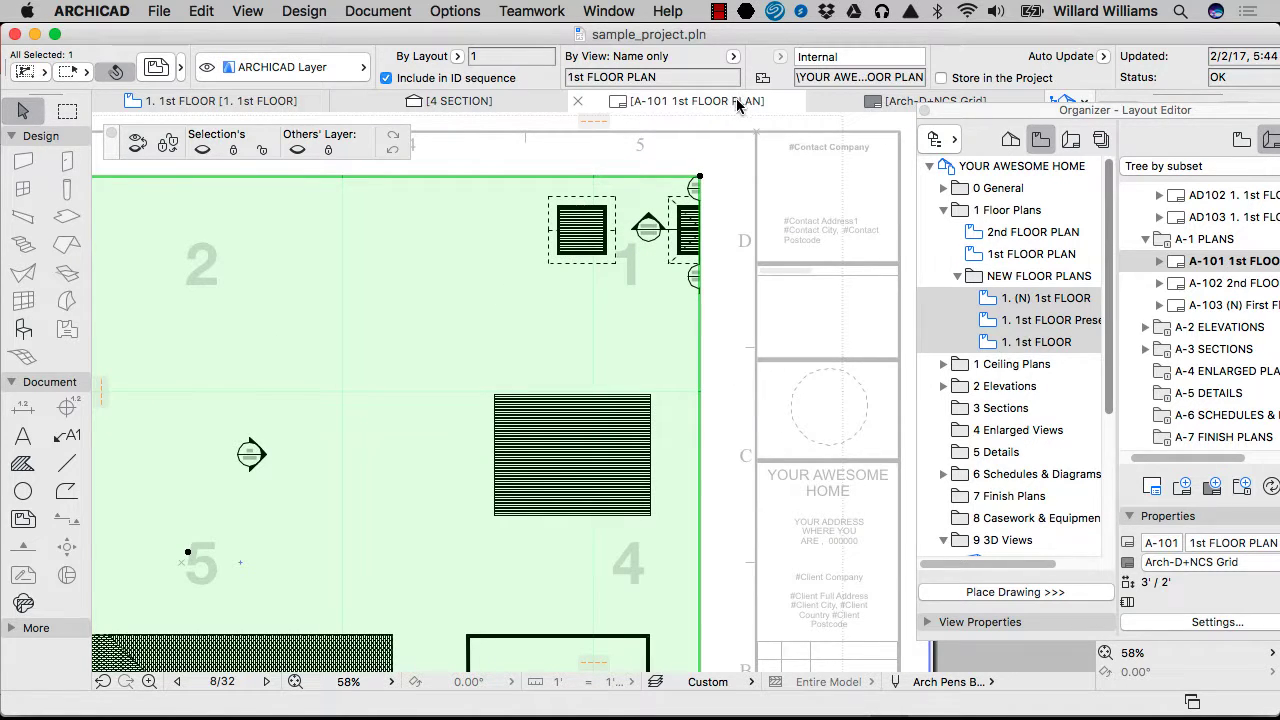
pyautogui.scroll(-5, 735, 180)
pyautogui.scroll(3, 740, 283)
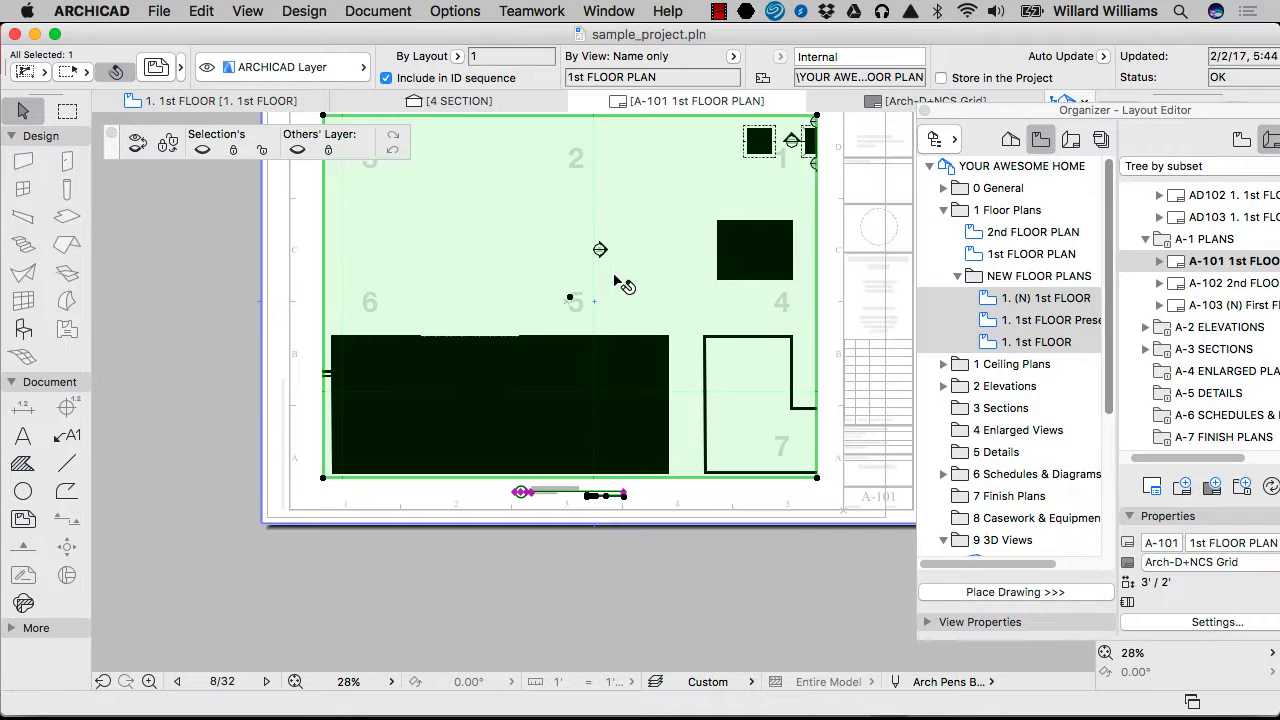
pyautogui.scroll(-2, 626, 276)
pyautogui.scroll(2, 668, 236)
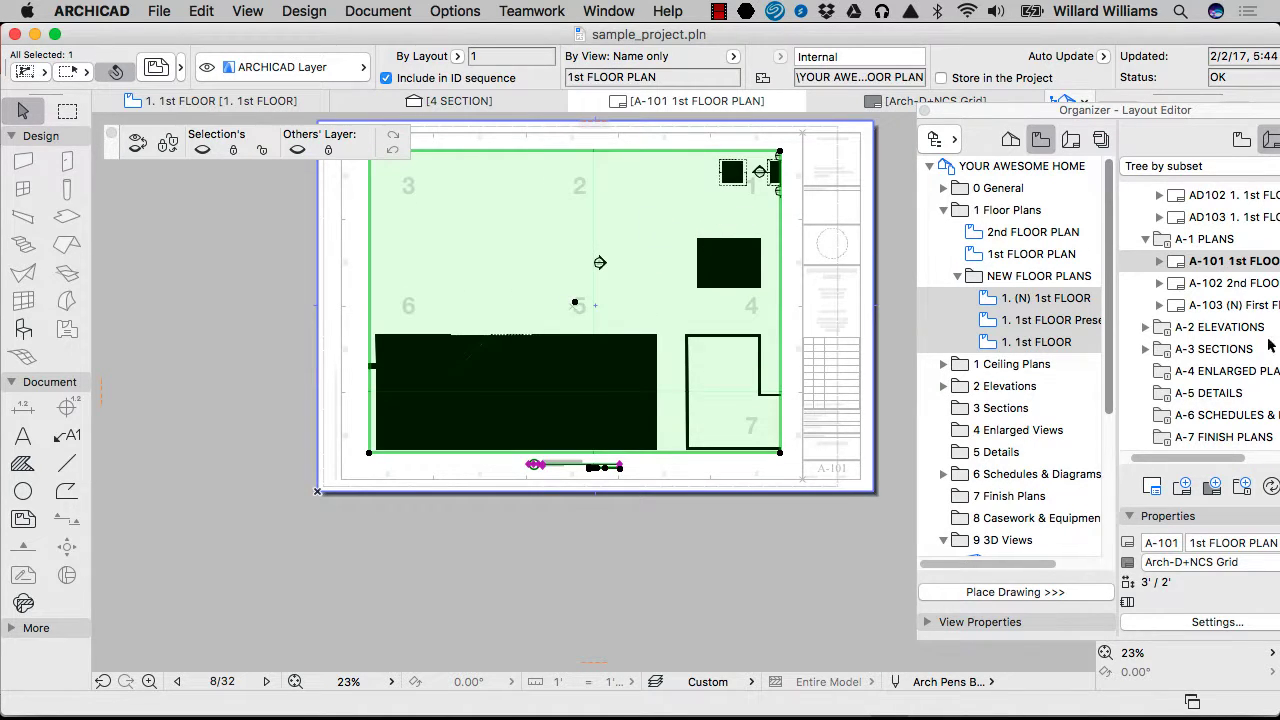
# Step: Open the Sketch Template 11x17 L master layout and examine its title block
pyautogui.moveTo(1183, 108); pyautogui.dragTo(833, 147)
pyautogui.moveTo(962, 307); pyautogui.dragTo(957, 440)
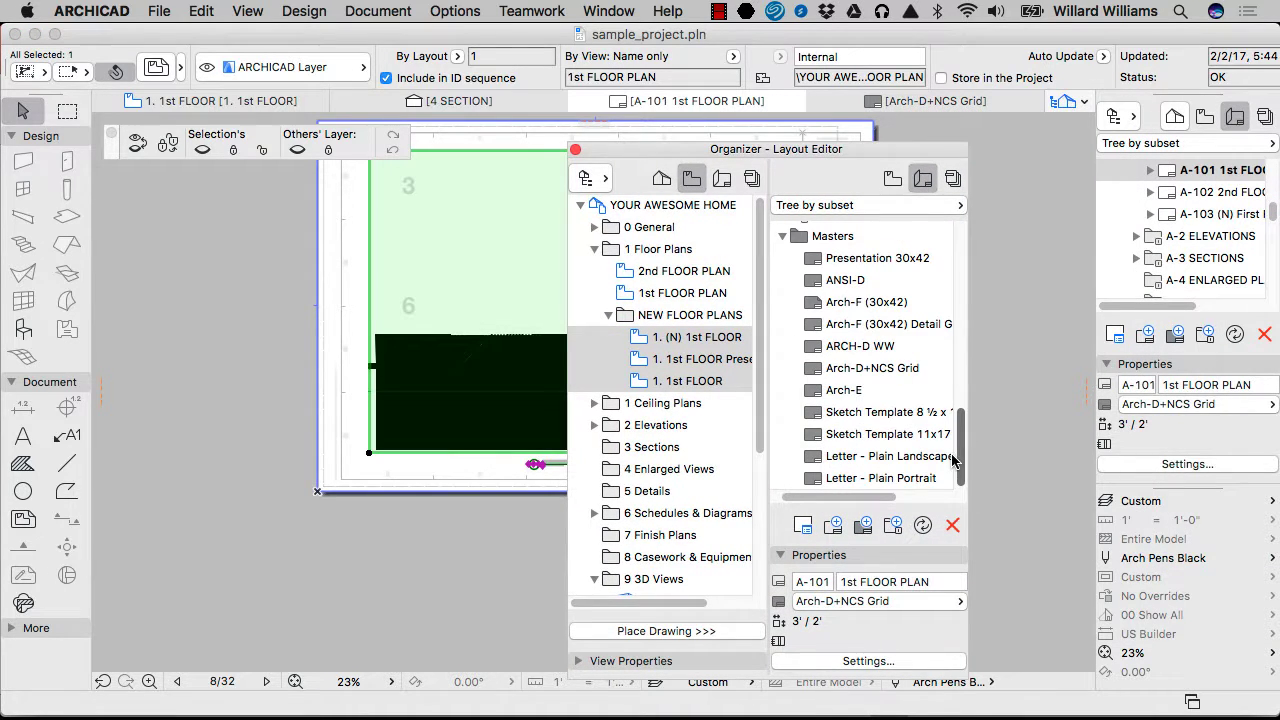
pyautogui.doubleClick(866, 434)
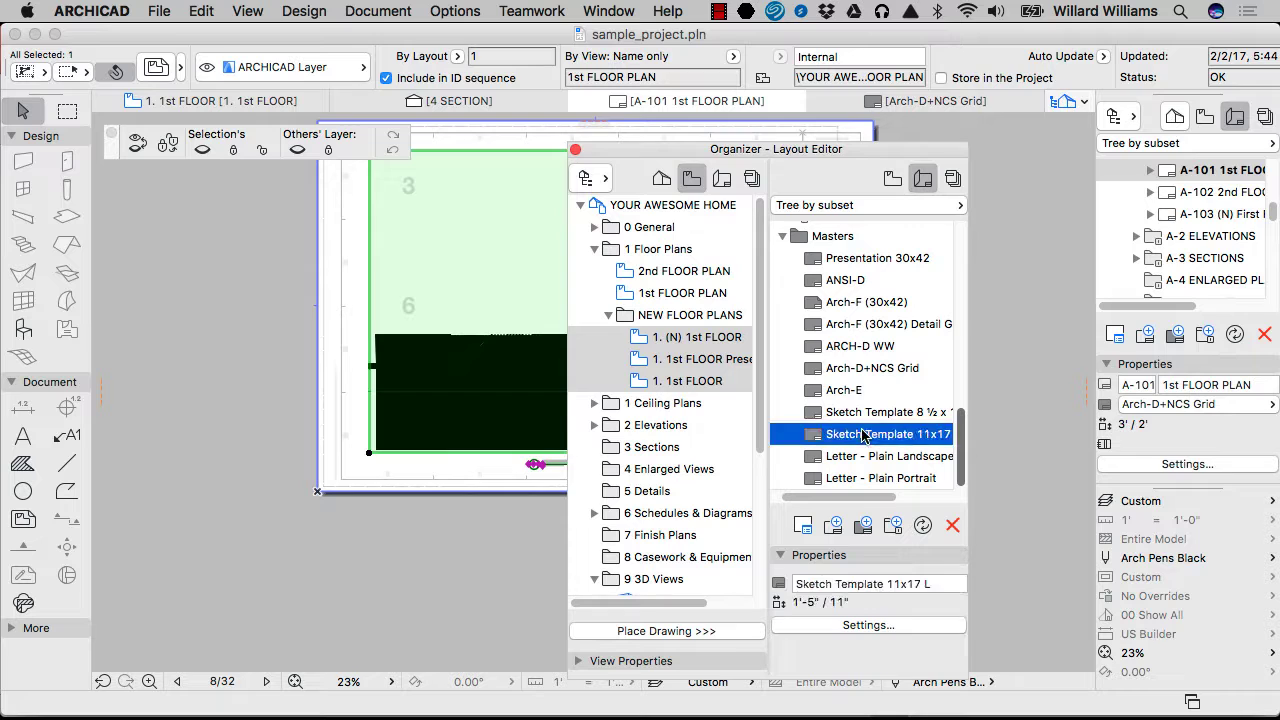
pyautogui.moveTo(703, 157); pyautogui.dragTo(868, 135)
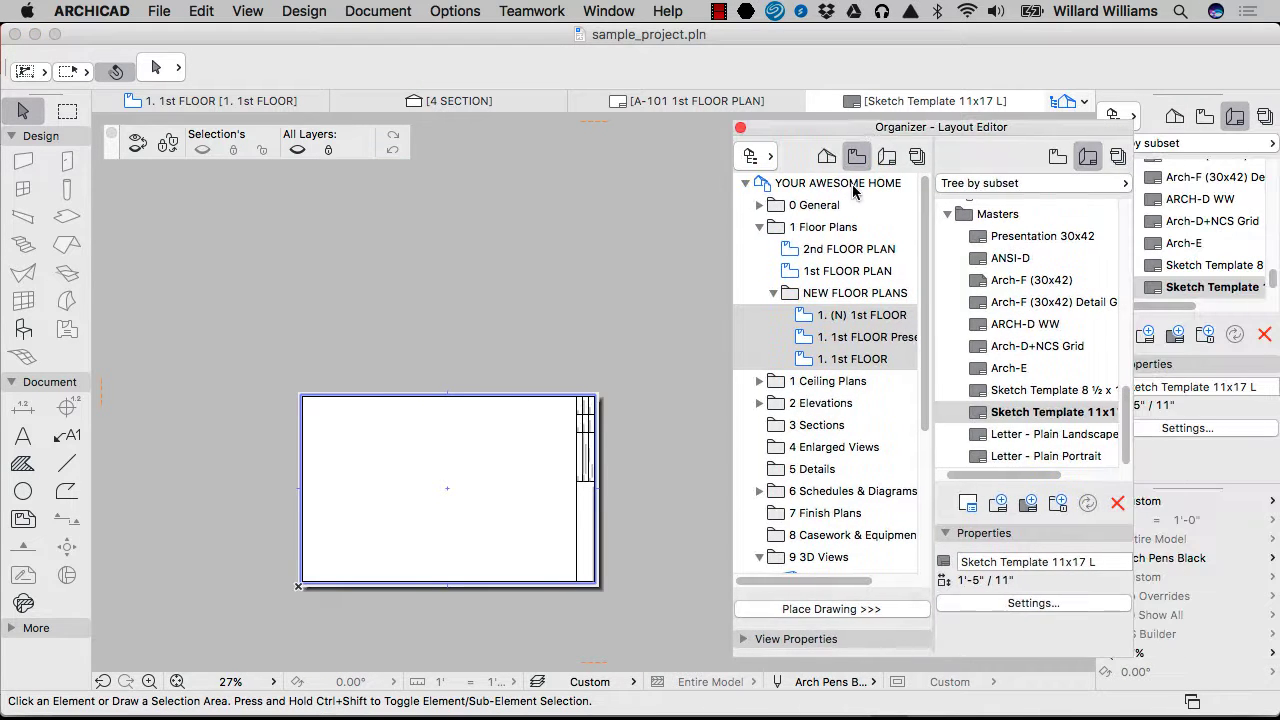
pyautogui.scroll(6, 500, 505)
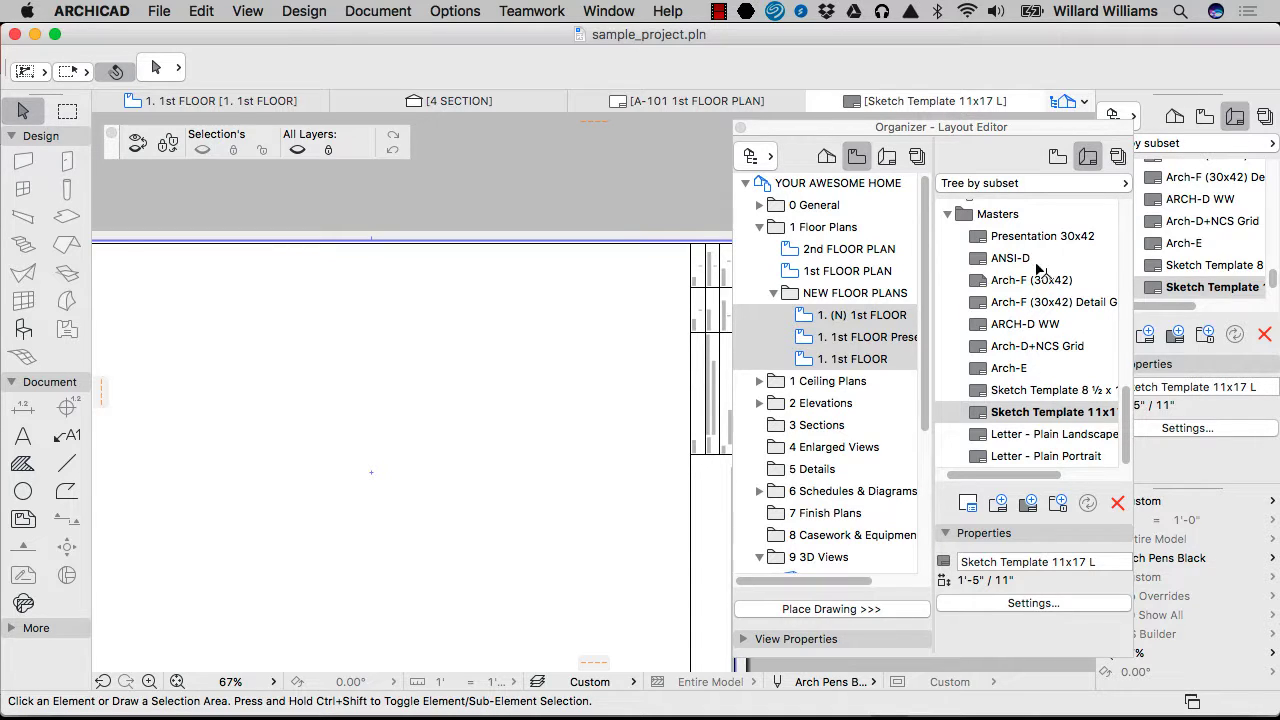
# Step: Open the Presentation 30x42 master layout and examine the title strip along the sheet's bottom edge
pyautogui.doubleClick(1016, 235)
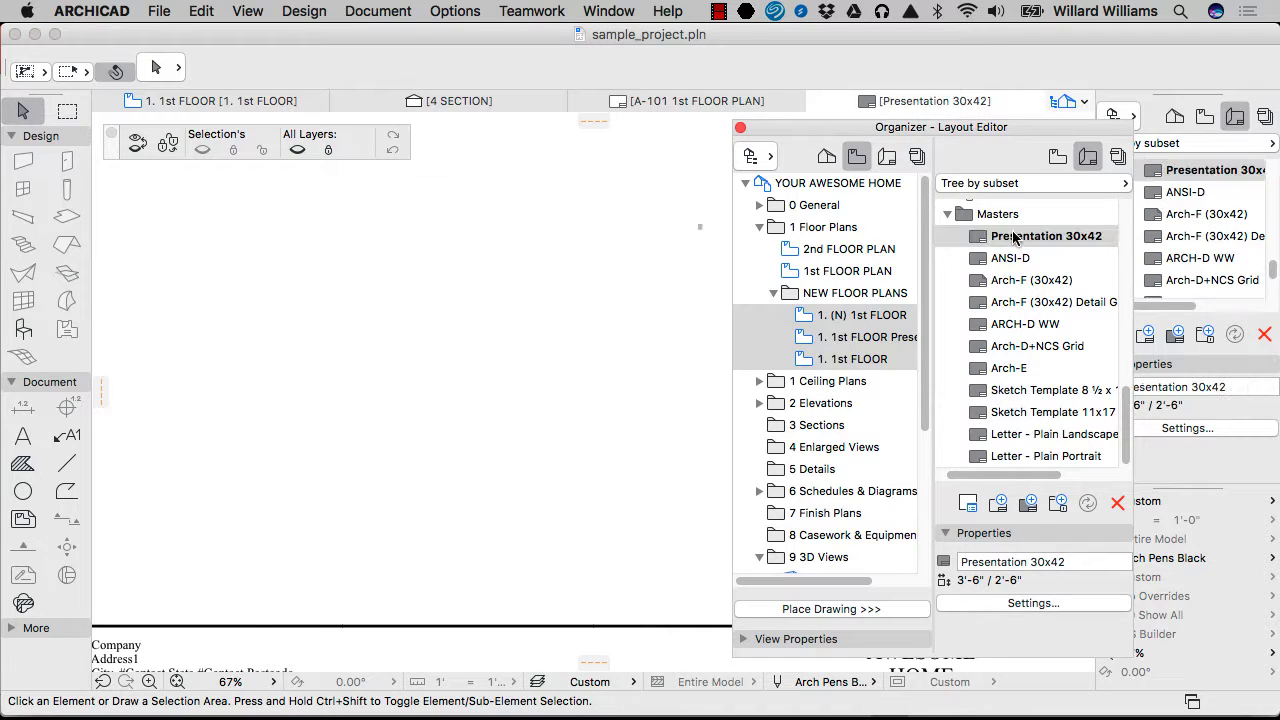
pyautogui.scroll(-3, 496, 361)
pyautogui.moveTo(580, 325); pyautogui.dragTo(397, 370, button='middle')
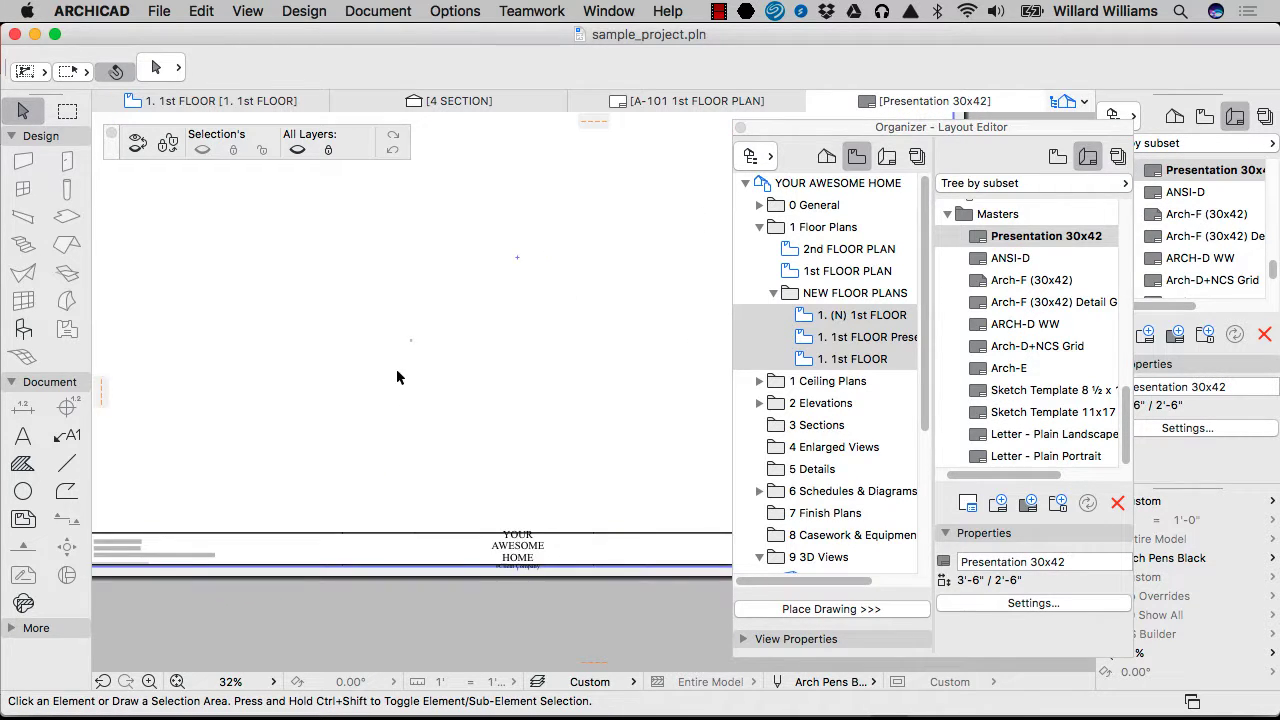
pyautogui.scroll(-2, 276, 400)
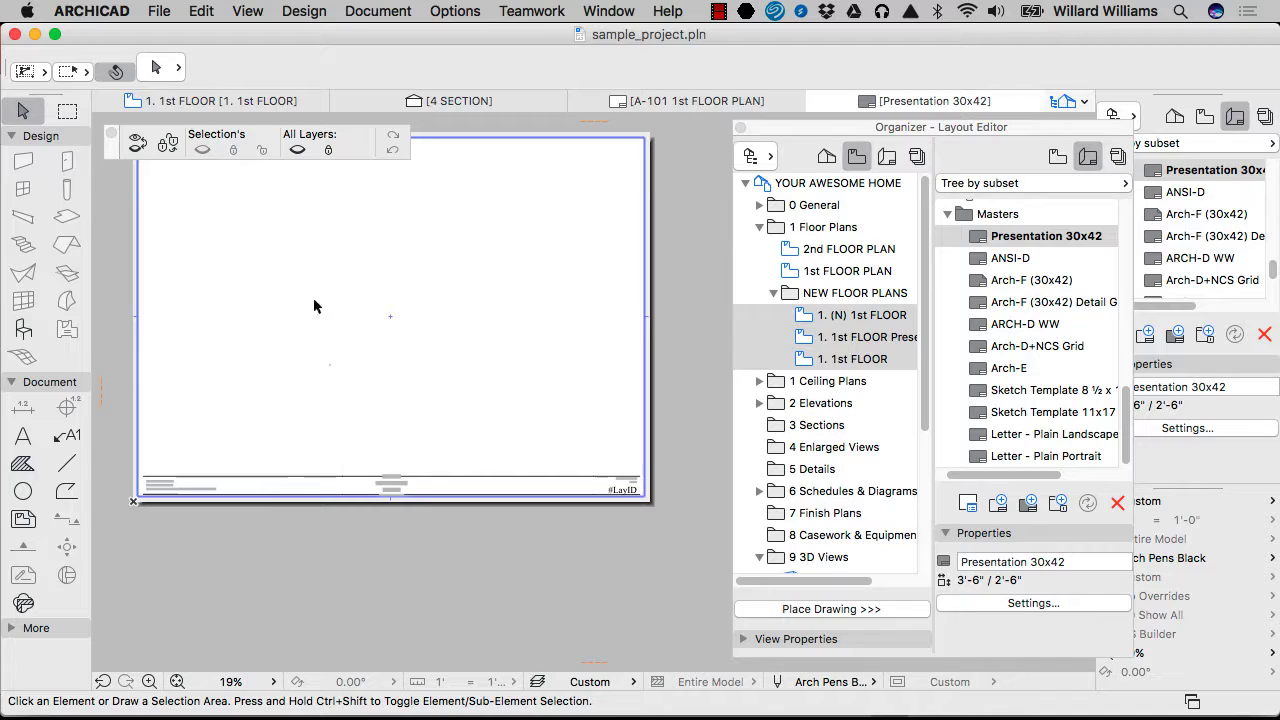
pyautogui.hscroll(-3, 340, 320)
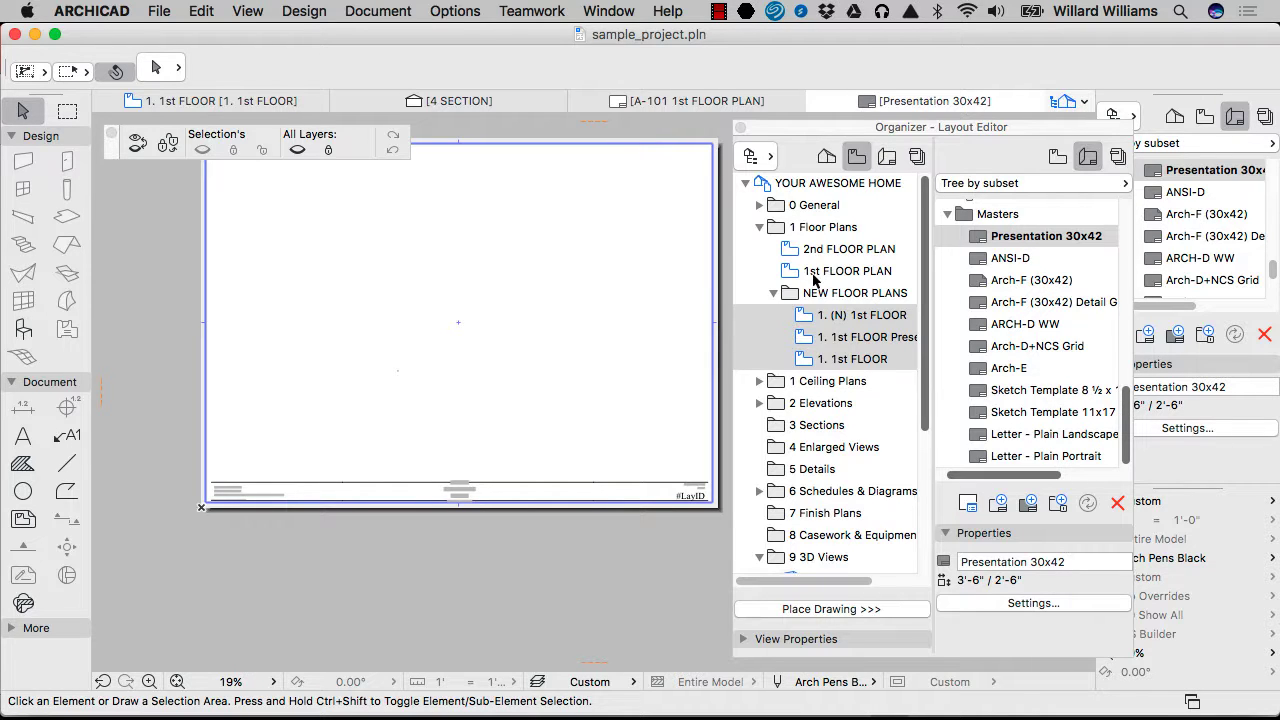
pyautogui.moveTo(387, 274); pyautogui.dragTo(450, 388)
pyautogui.scroll(5, 432, 388)
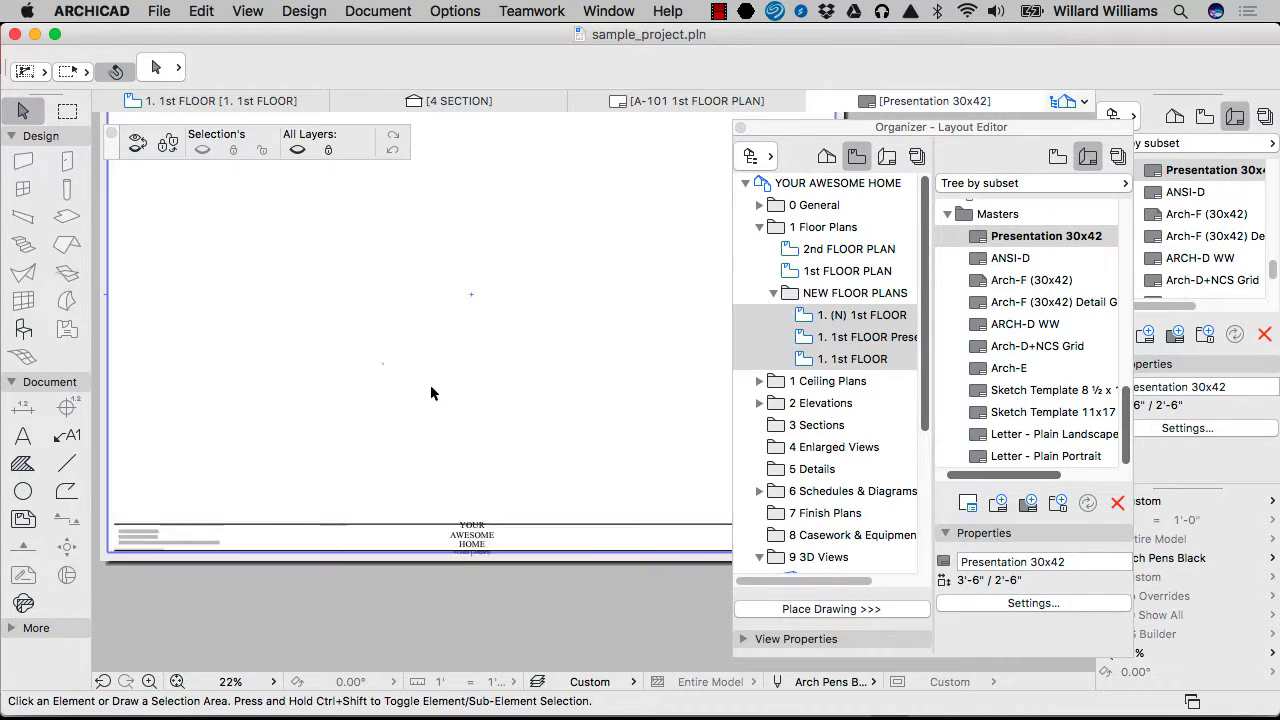
pyautogui.click(631, 334)
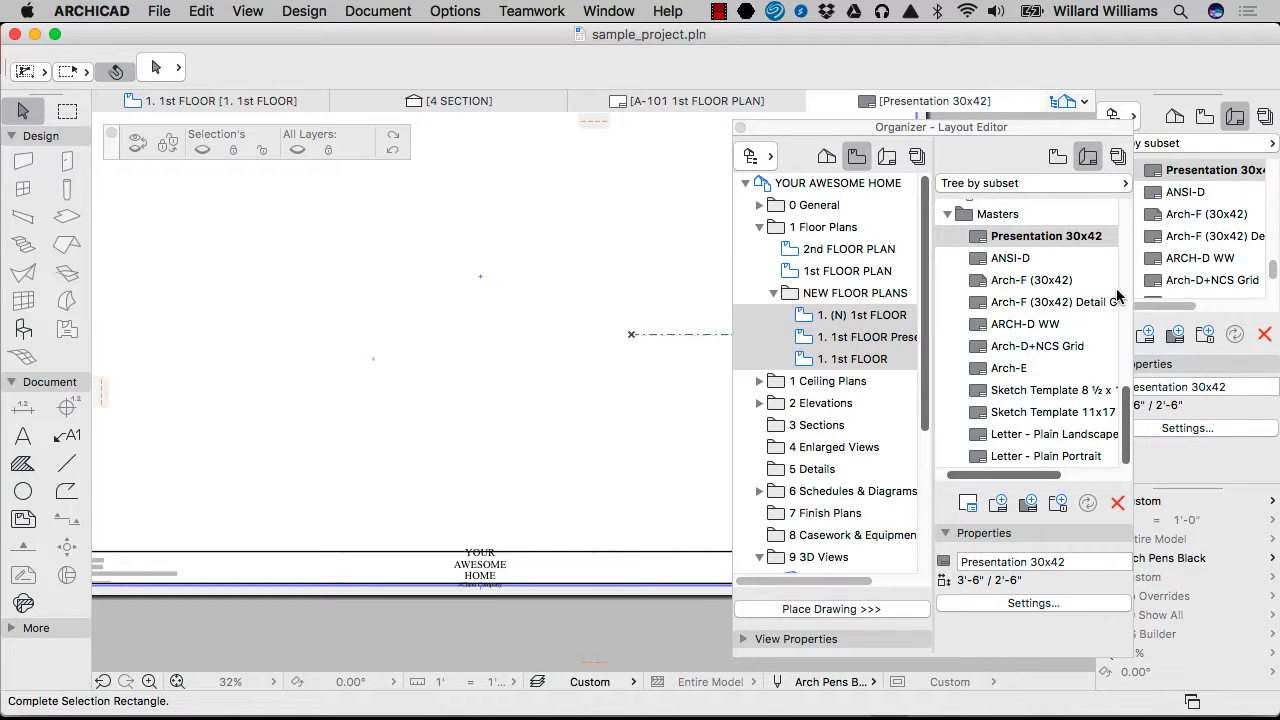
pyautogui.press('Escape')
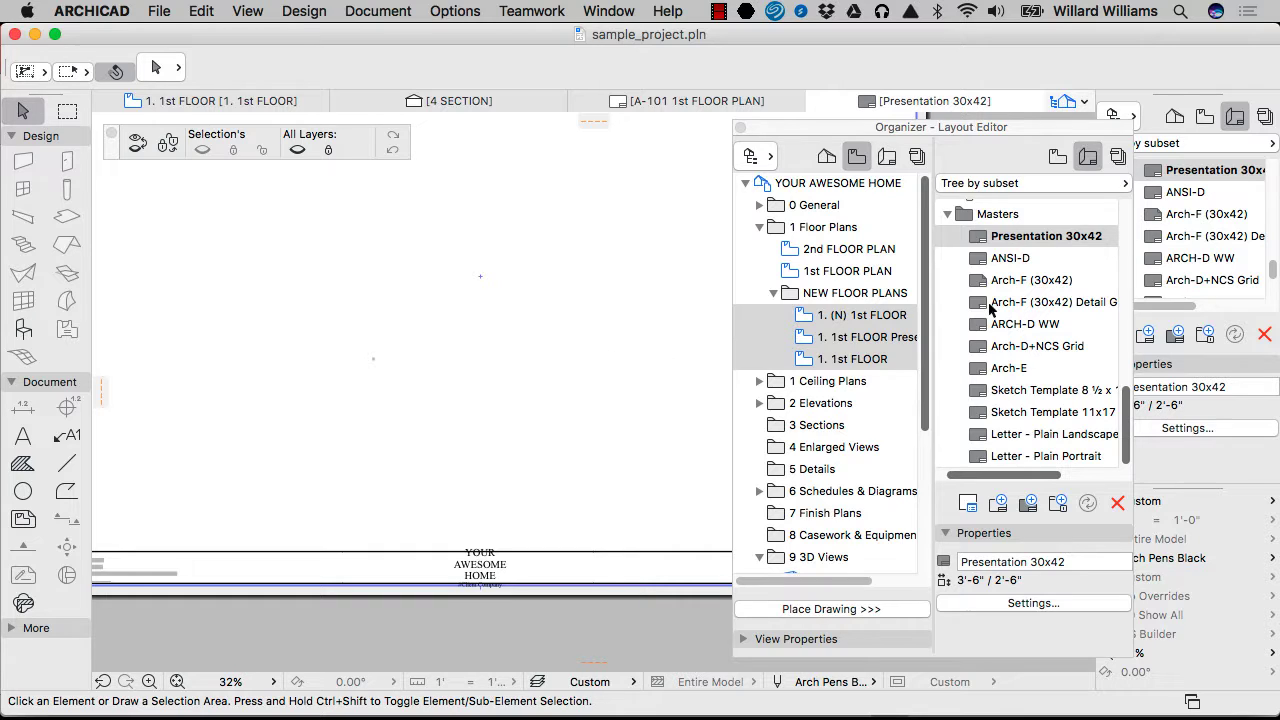
pyautogui.click(1093, 308)
pyautogui.moveTo(1126, 398); pyautogui.dragTo(1122, 222)
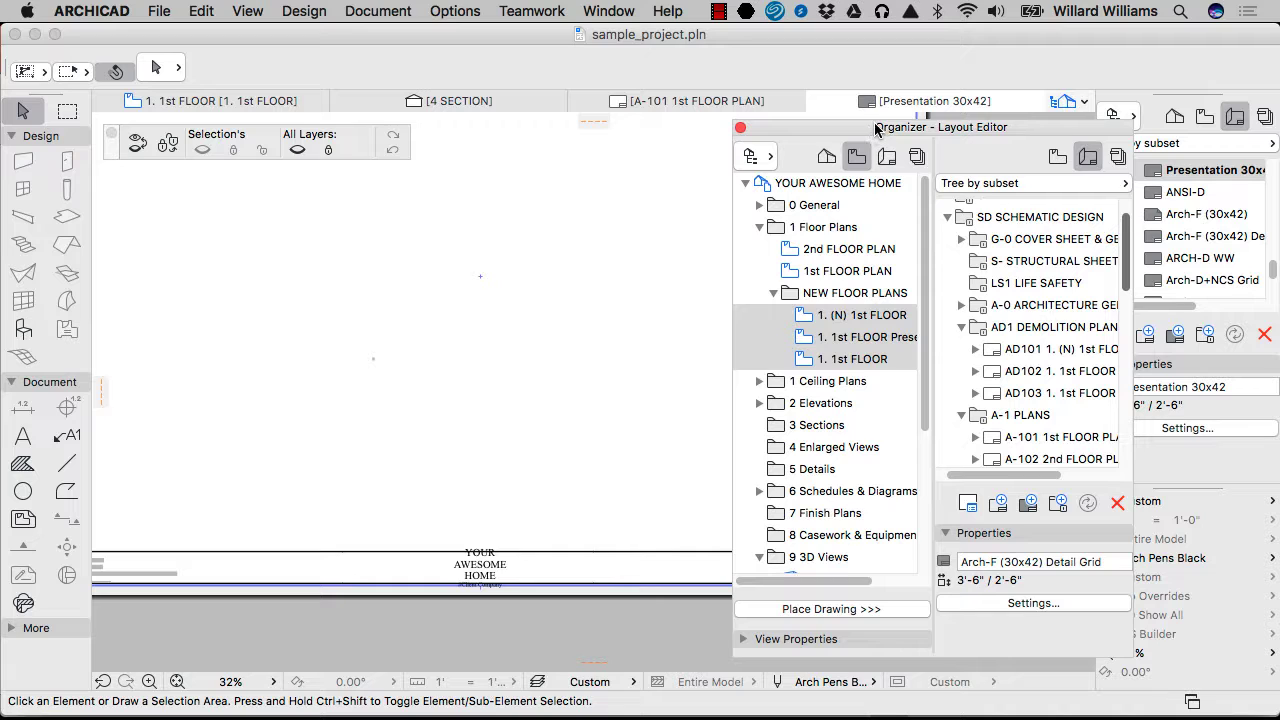
pyautogui.moveTo(875, 127); pyautogui.dragTo(829, 128)
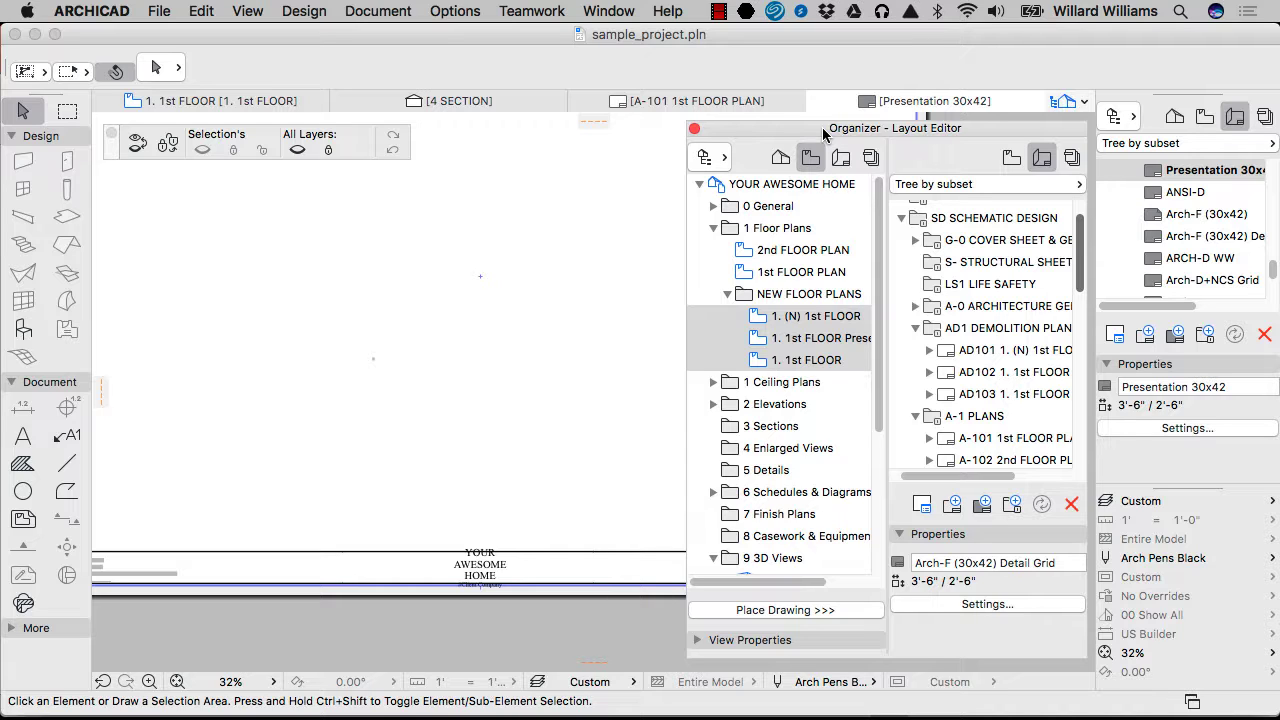
pyautogui.click(718, 11)
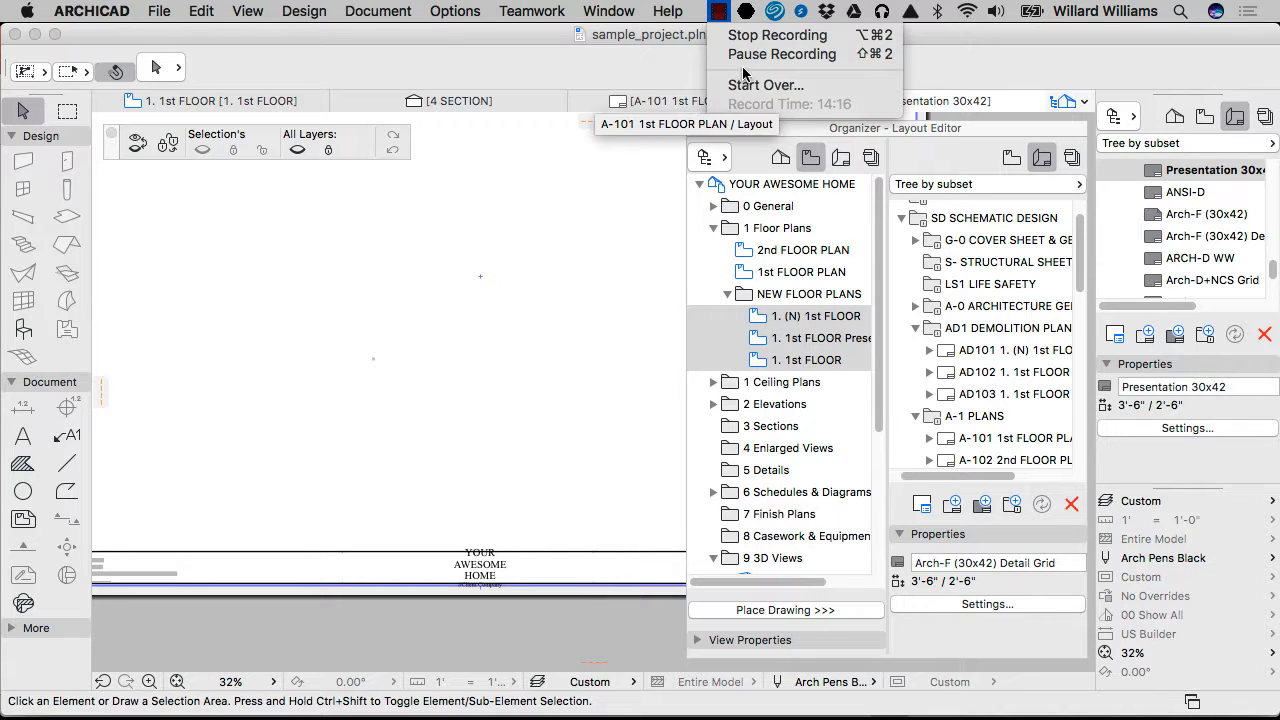